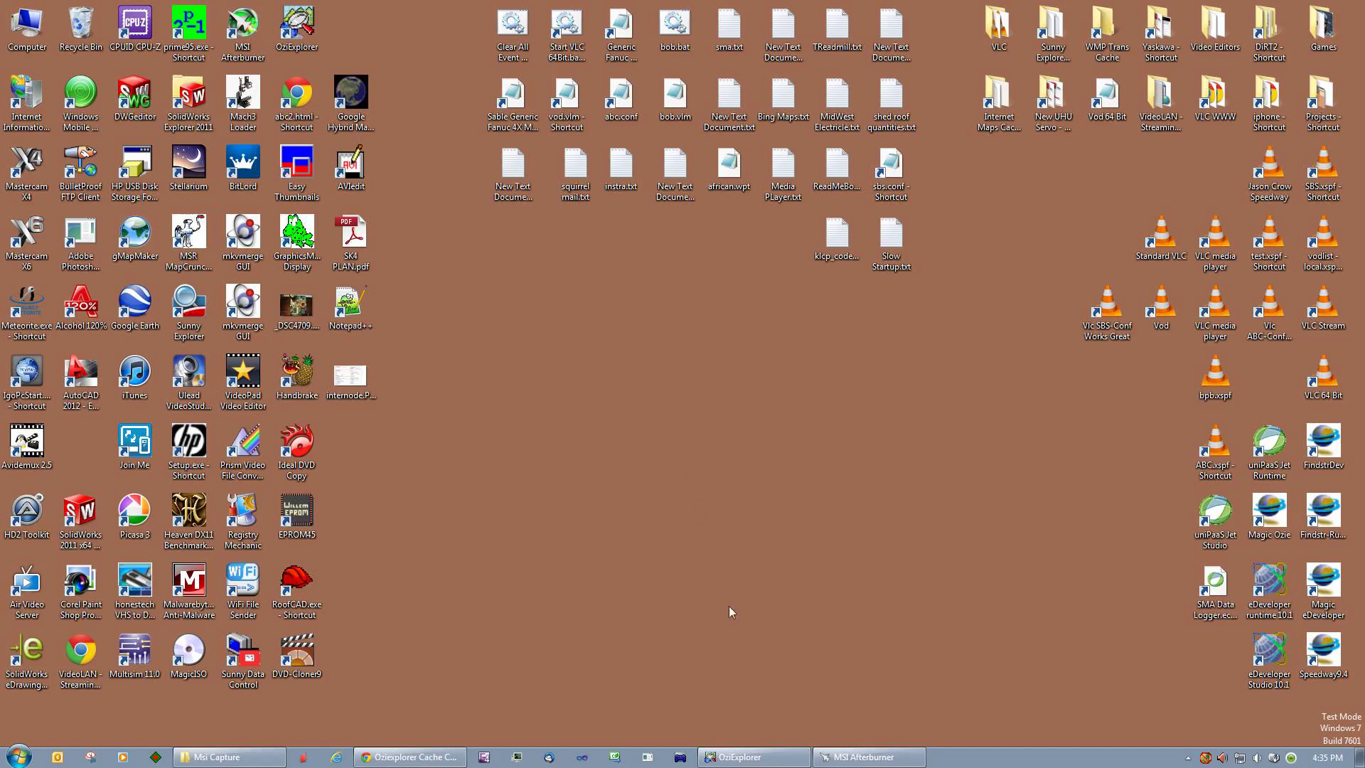
Step: Set the OziExplorer VE Hybrid map to zoom level 5
{"action": "left_click", "coordinate": [739, 758]}
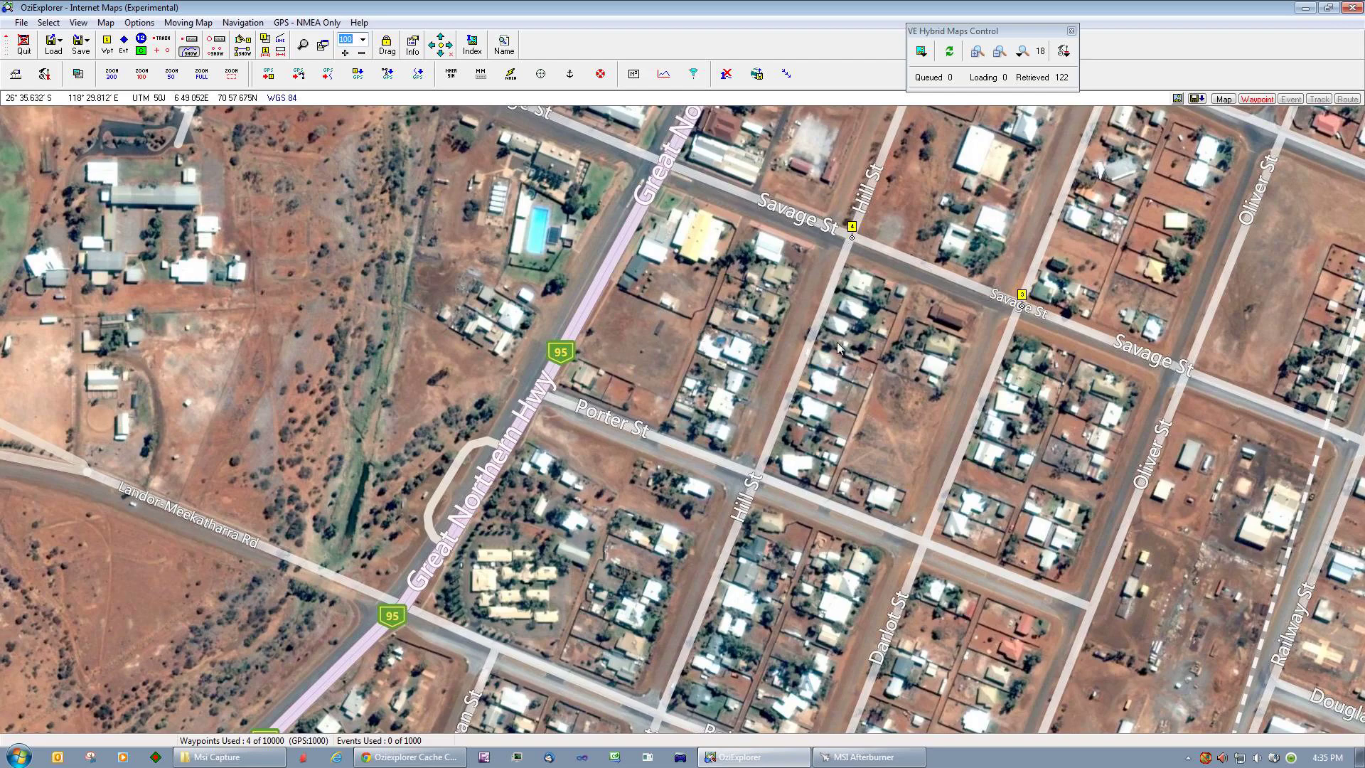
{"action": "left_click", "coordinate": [1022, 54]}
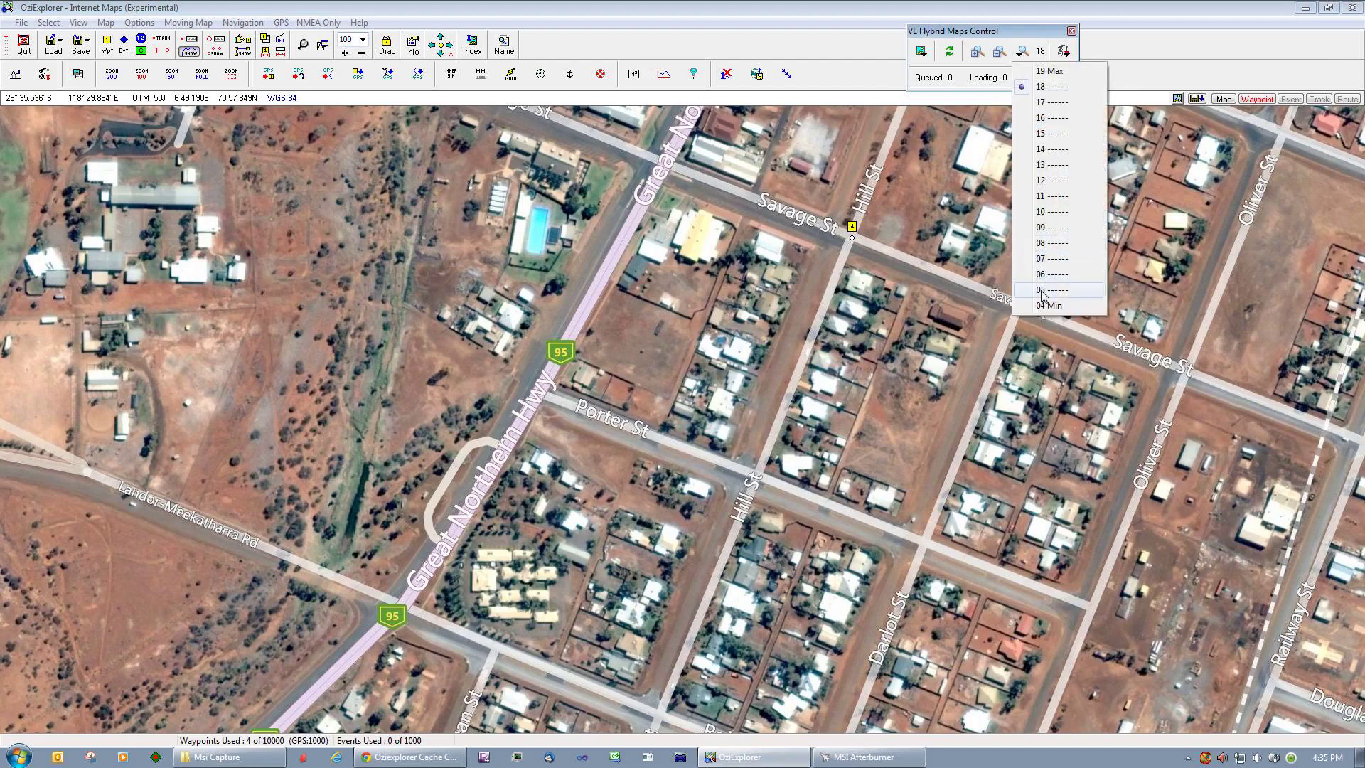
{"action": "left_click", "coordinate": [1042, 292]}
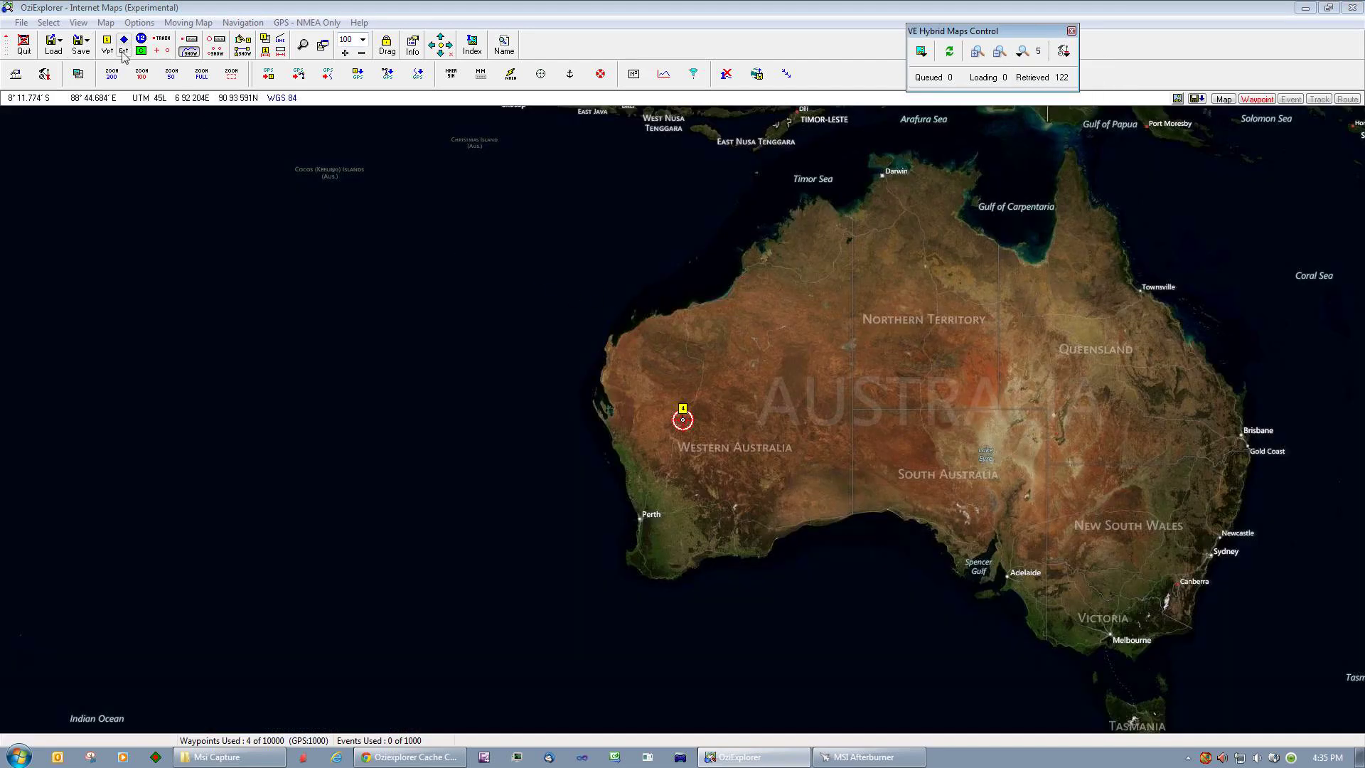
Step: Clear all waypoints, events, routes, tracks and points without saving waypoints, then recentre on Australia
{"action": "left_click", "coordinate": [113, 21]}
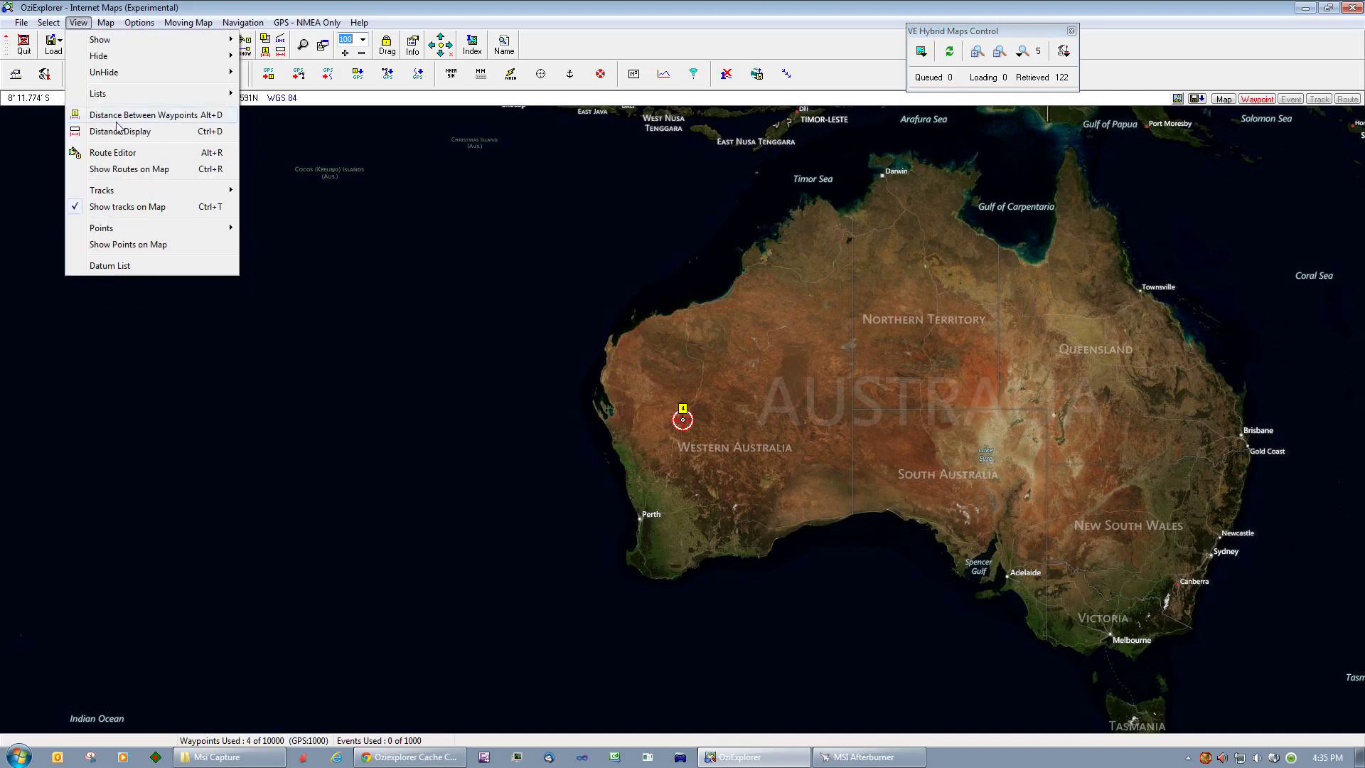
{"action": "mouse_move", "coordinate": [105, 22]}
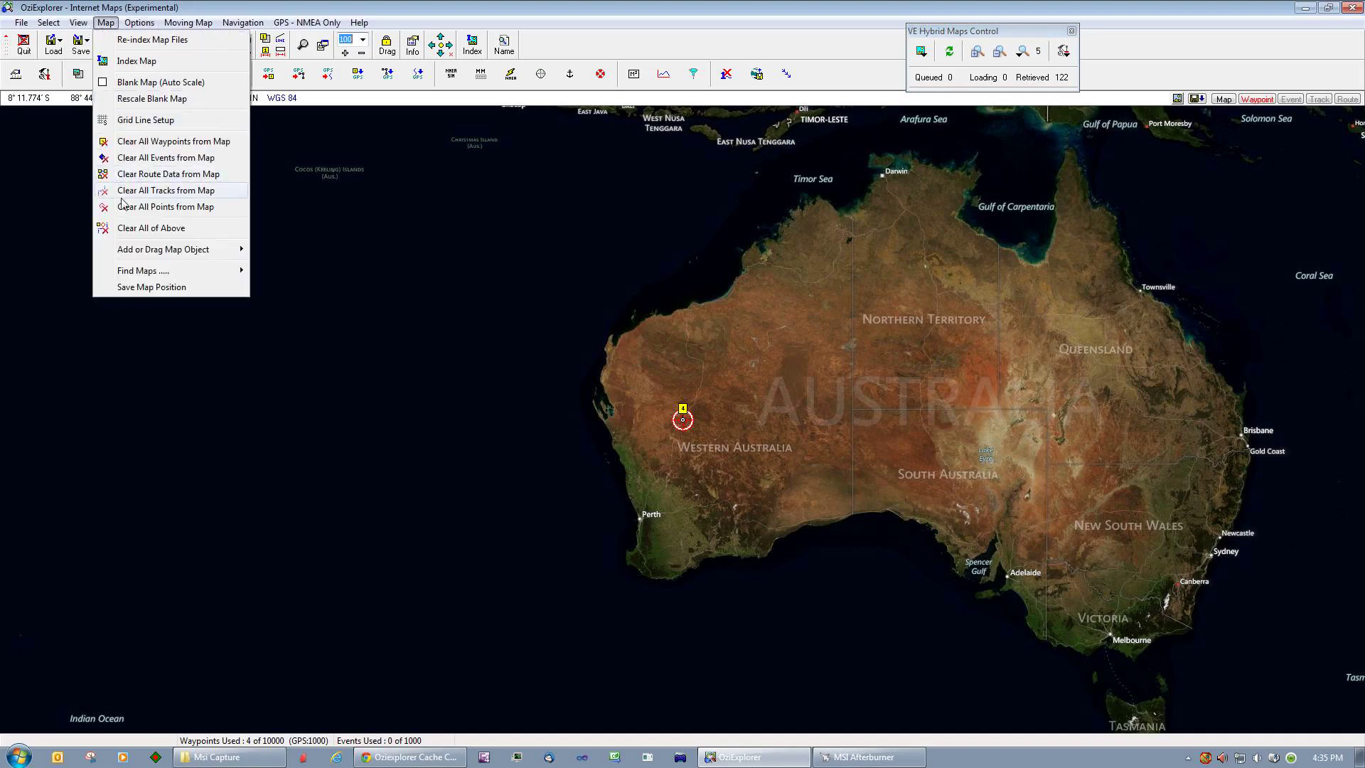
{"action": "left_click", "coordinate": [146, 229]}
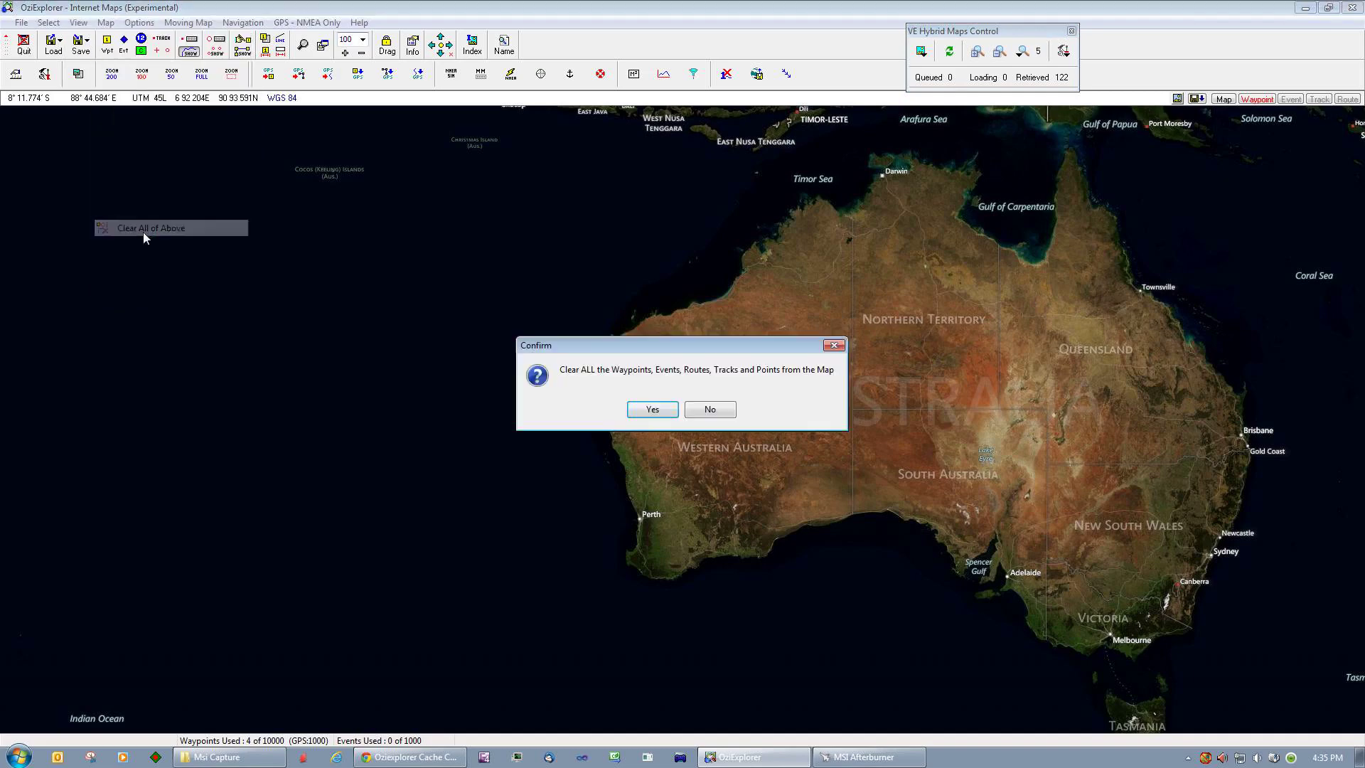
{"action": "left_click", "coordinate": [634, 410]}
{"action": "left_click", "coordinate": [709, 415]}
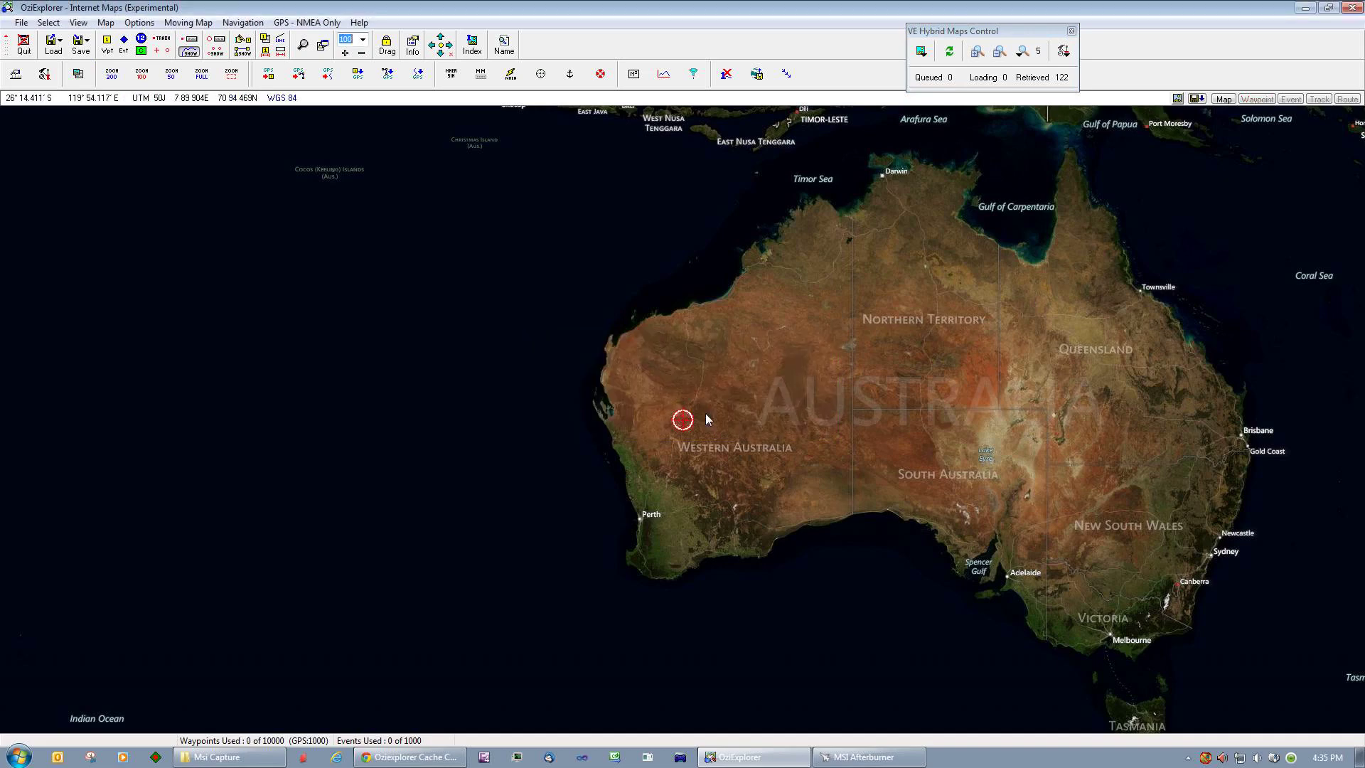
{"action": "left_click_drag", "start_coordinate": [832, 404], "coordinate": [630, 345]}
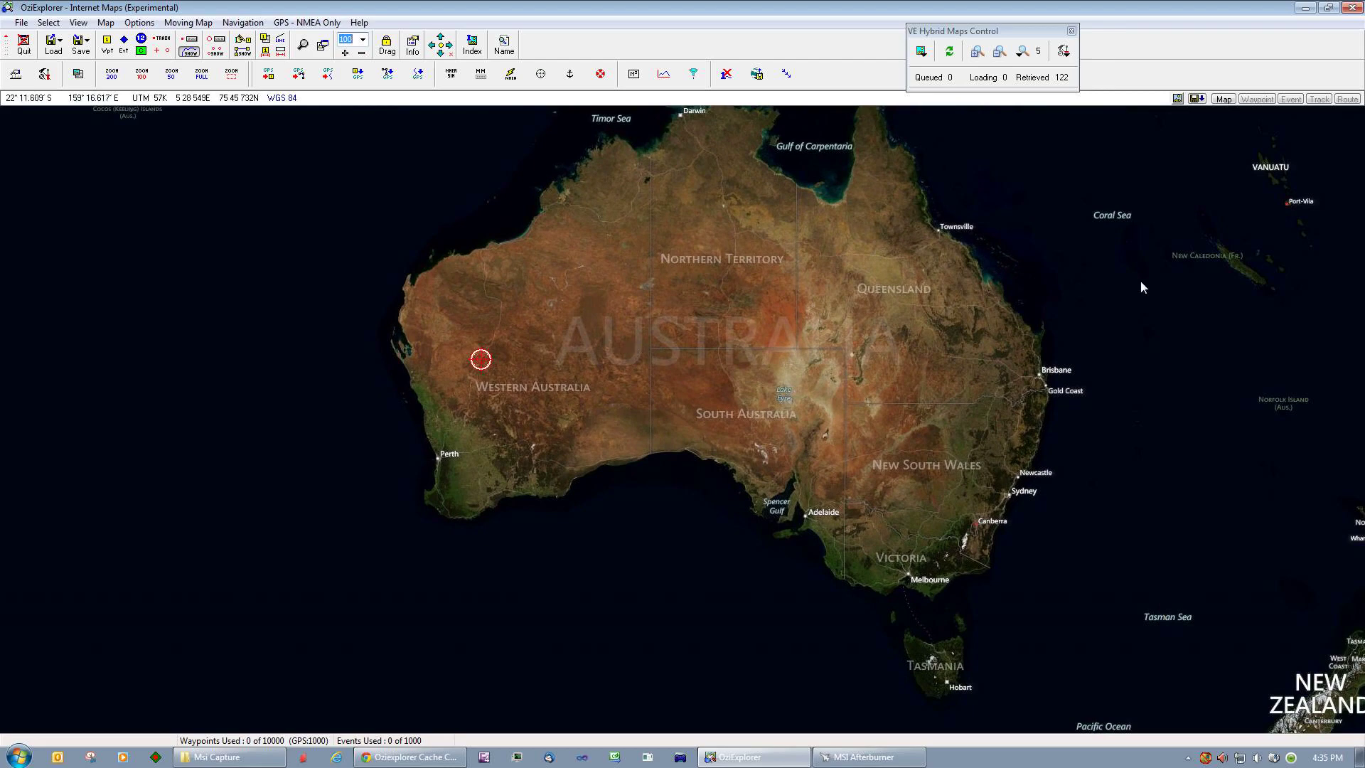
Step: Launch Google Earth and fly to Kalgoorlie
{"action": "left_click", "coordinate": [1306, 8]}
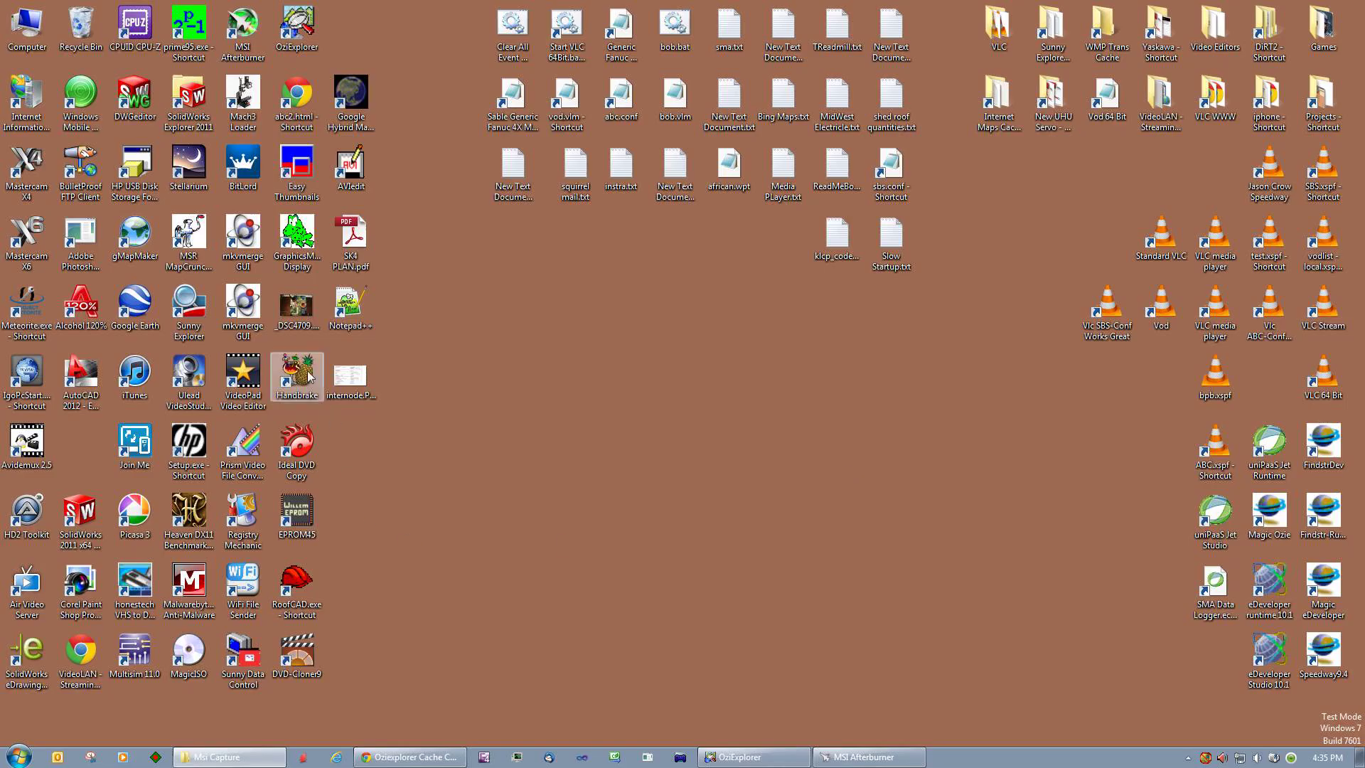
{"action": "double_click", "coordinate": [126, 300]}
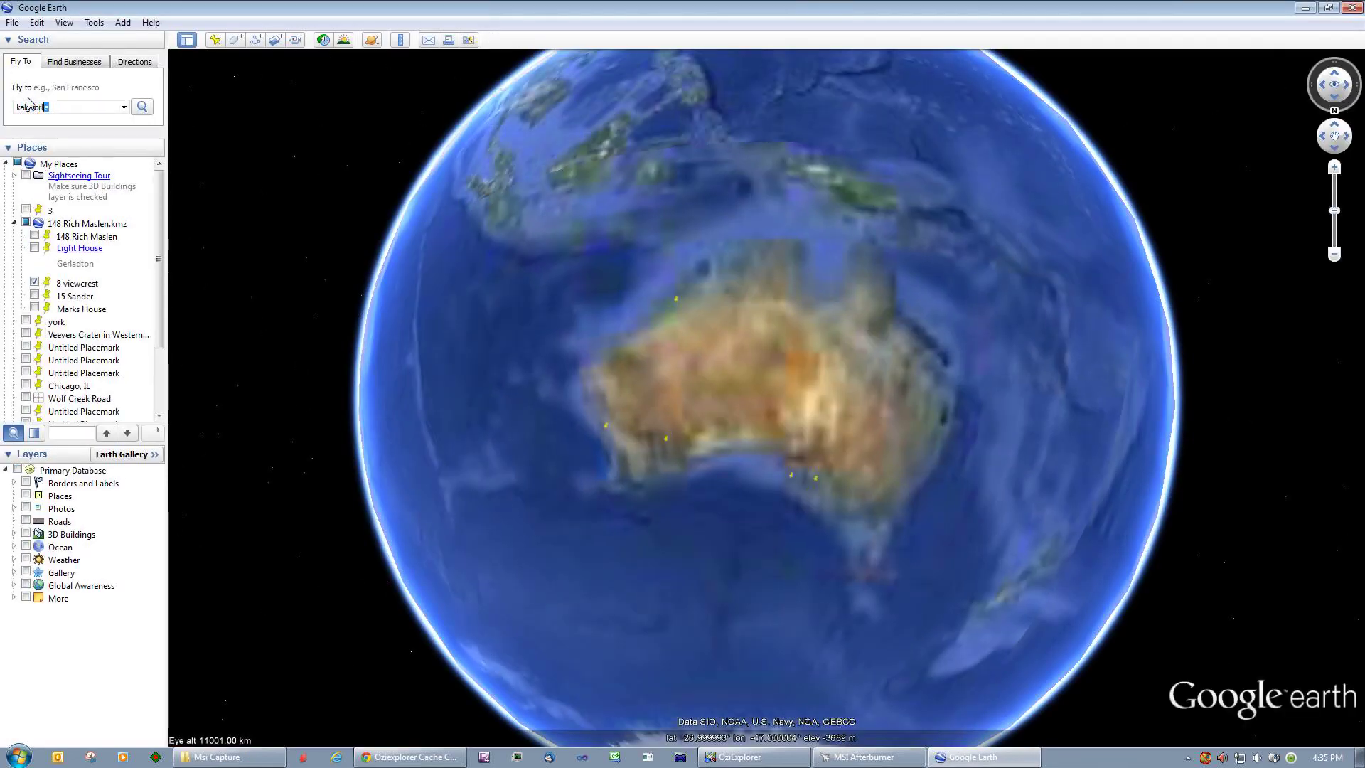
{"action": "key", "text": "Return"}
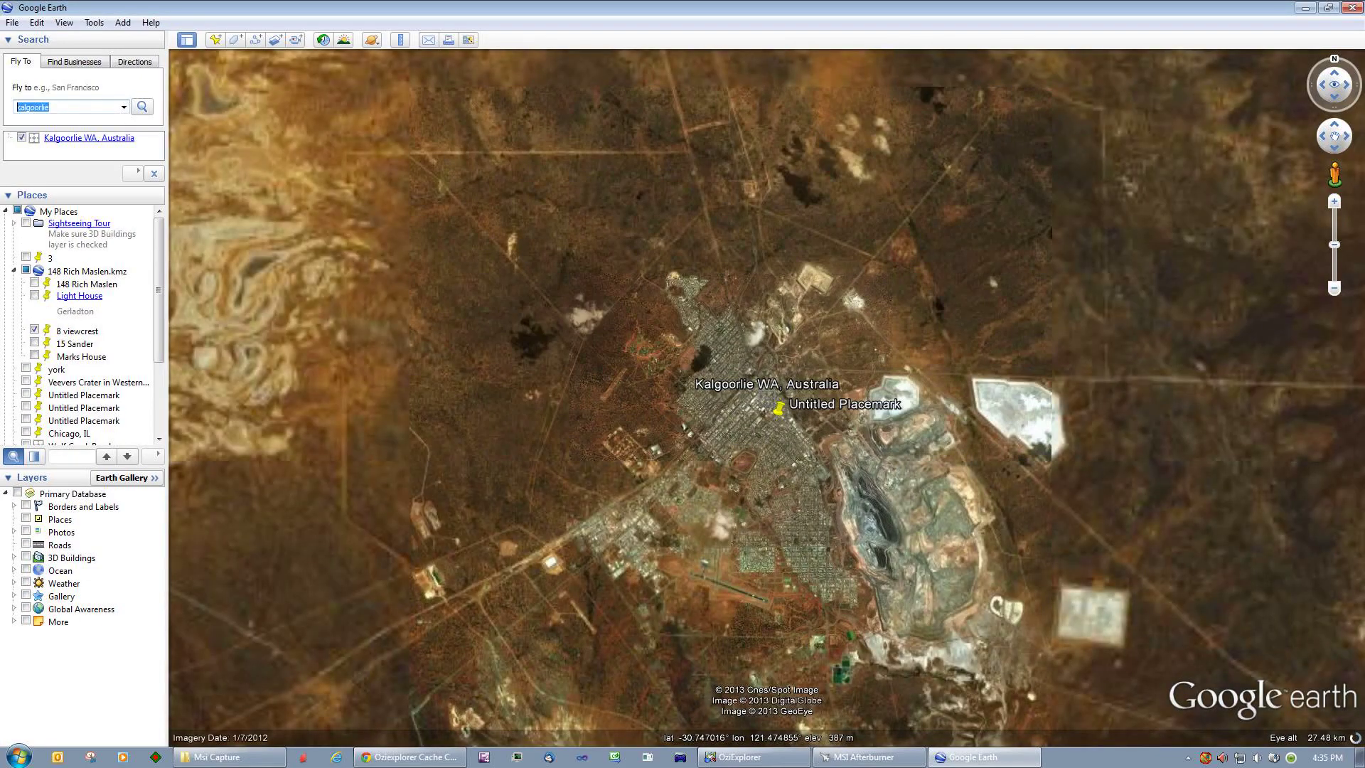
Step: Search 'adlelaide' and accept the 'Adelaide SA, Australia' suggestion
{"action": "type", "text": "adl"}
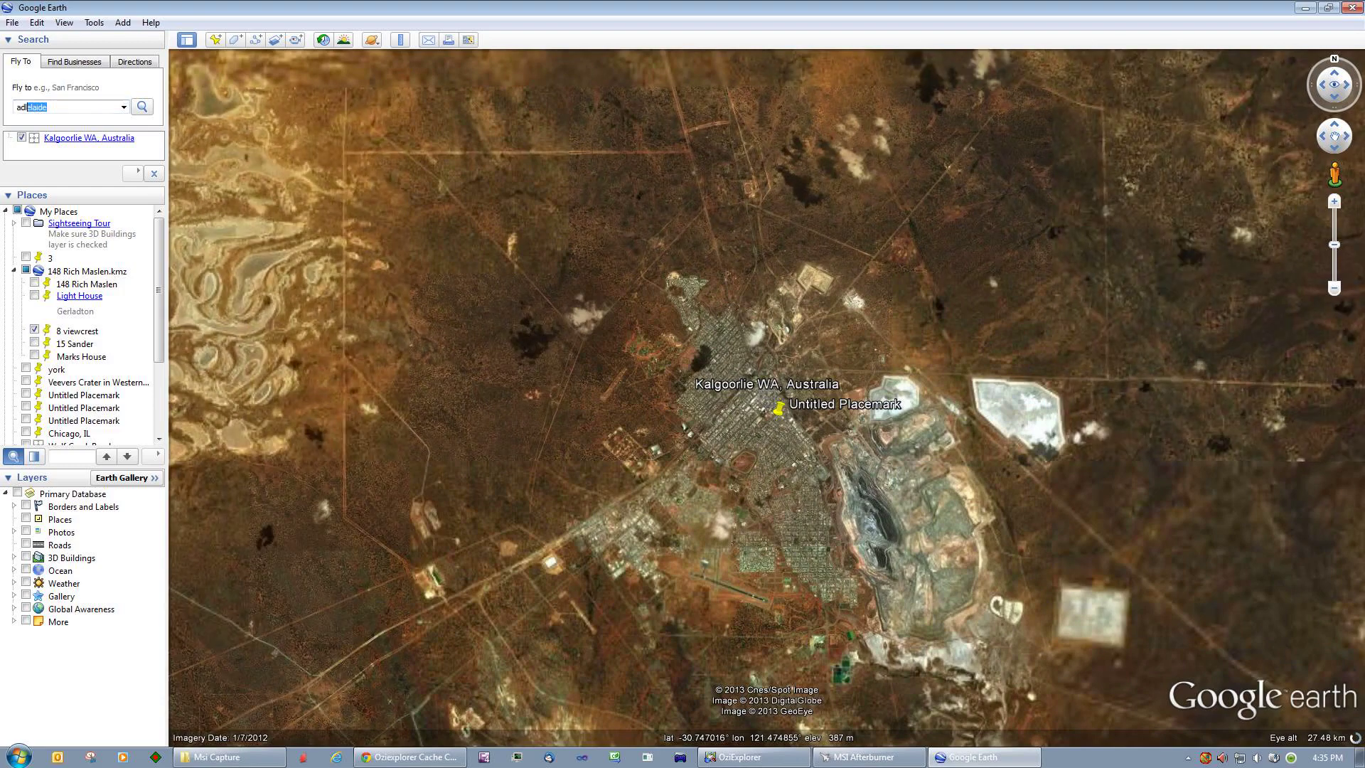
{"action": "type", "text": "elaide"}
{"action": "key", "text": "Return"}
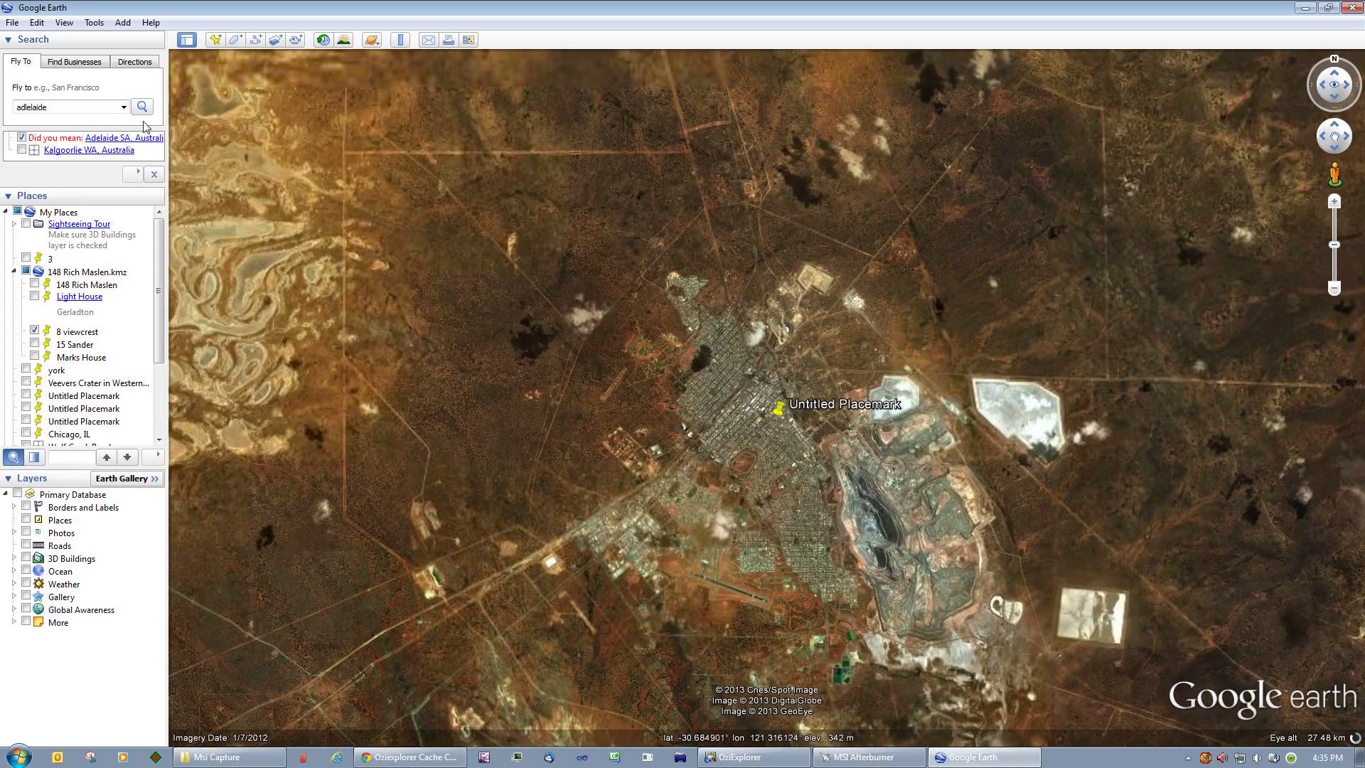
{"action": "left_click", "coordinate": [107, 138]}
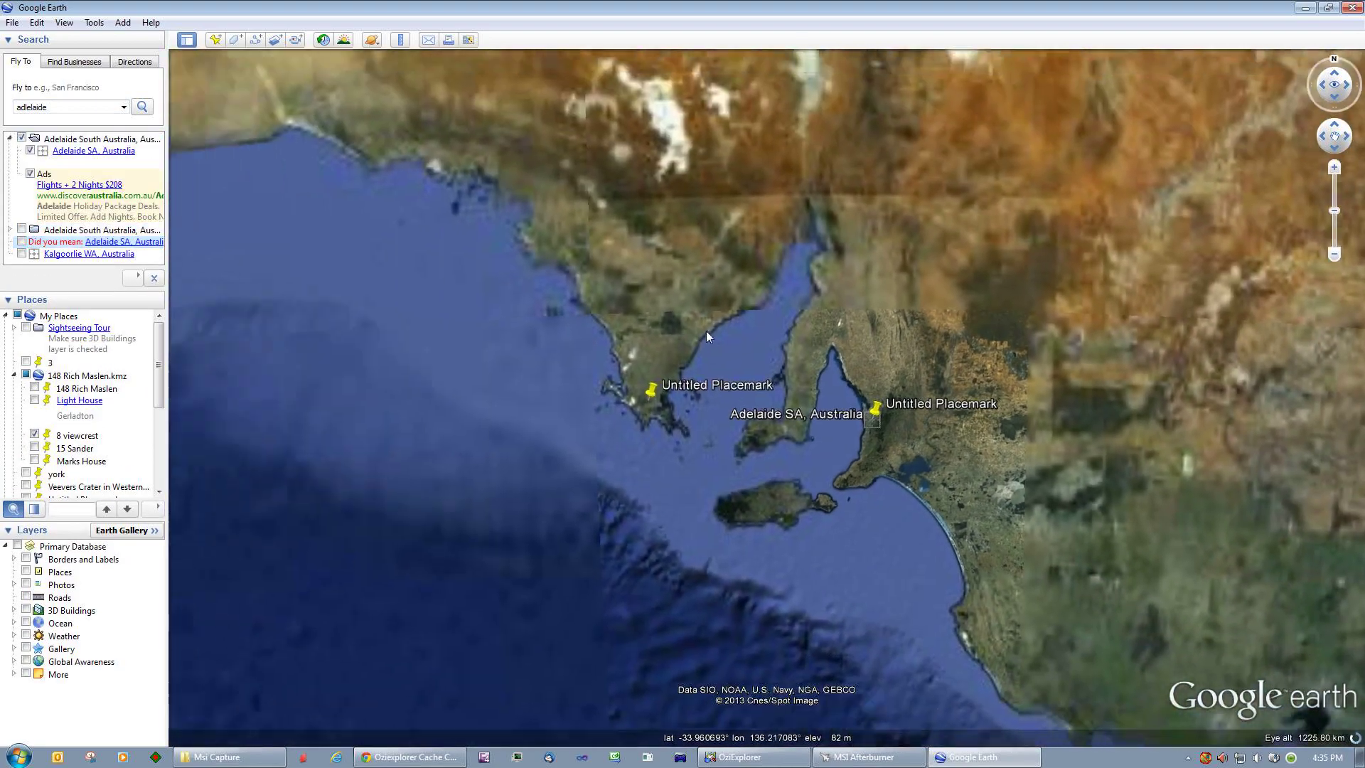
{"action": "left_click_drag", "start_coordinate": [706, 330], "coordinate": [984, 348]}
Step: Set the Kalgoorlie placemark as the driving directions start point
{"action": "left_click_drag", "start_coordinate": [524, 361], "coordinate": [747, 344]}
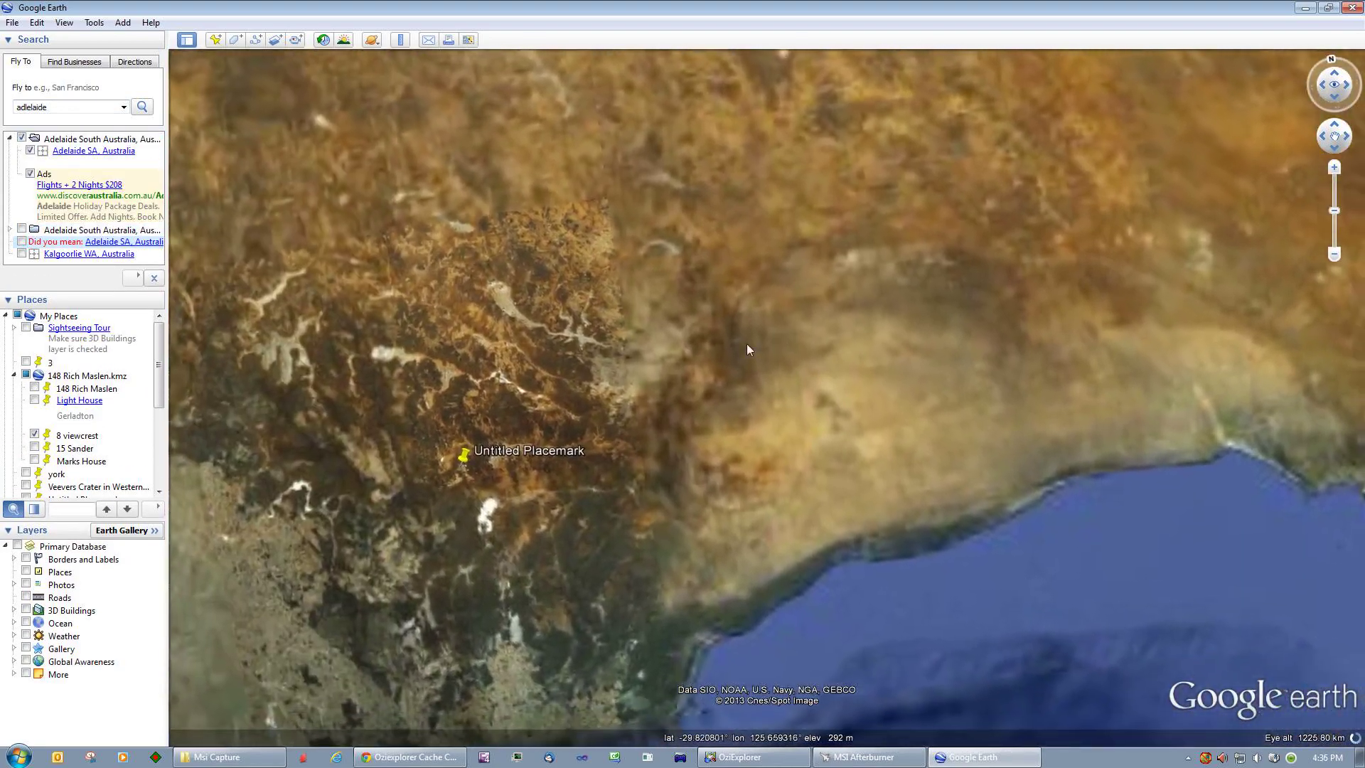
{"action": "left_click_drag", "start_coordinate": [524, 497], "coordinate": [776, 396]}
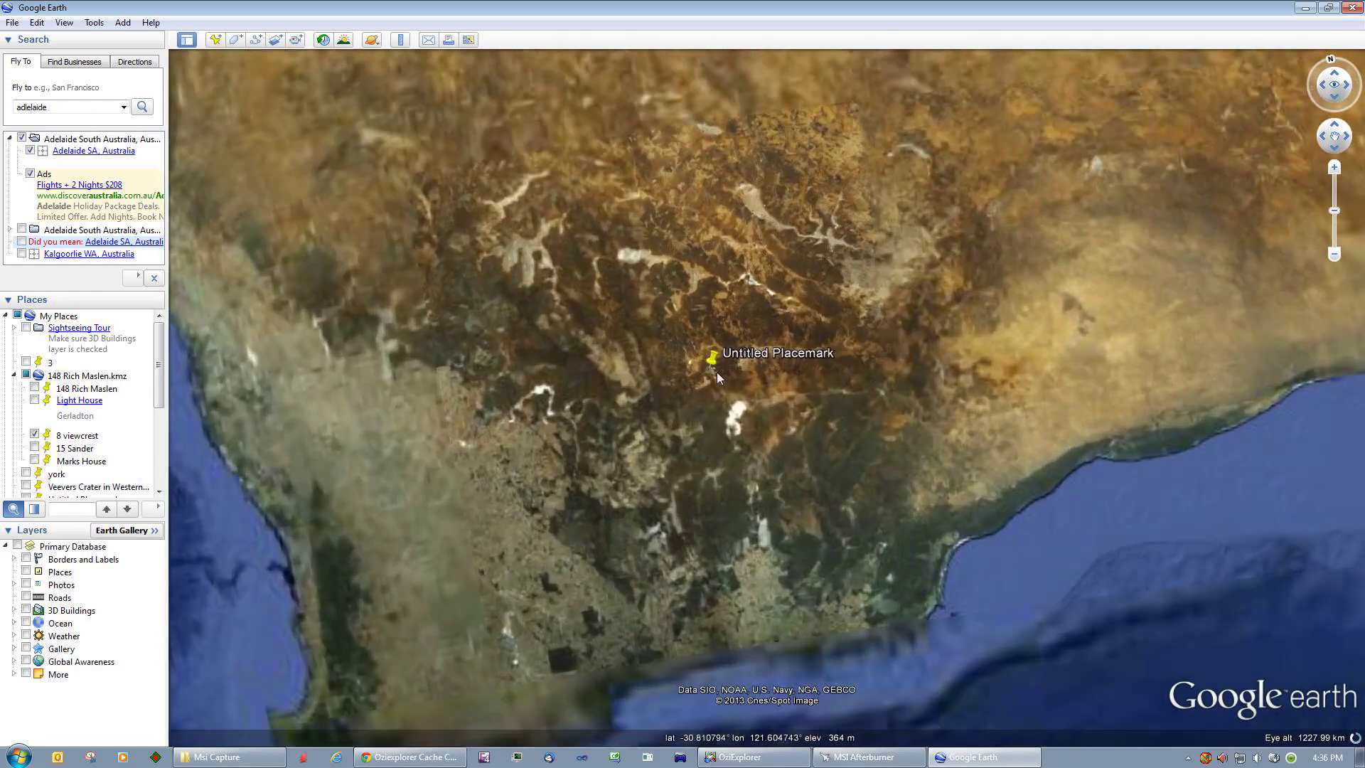
{"action": "right_click", "coordinate": [713, 368]}
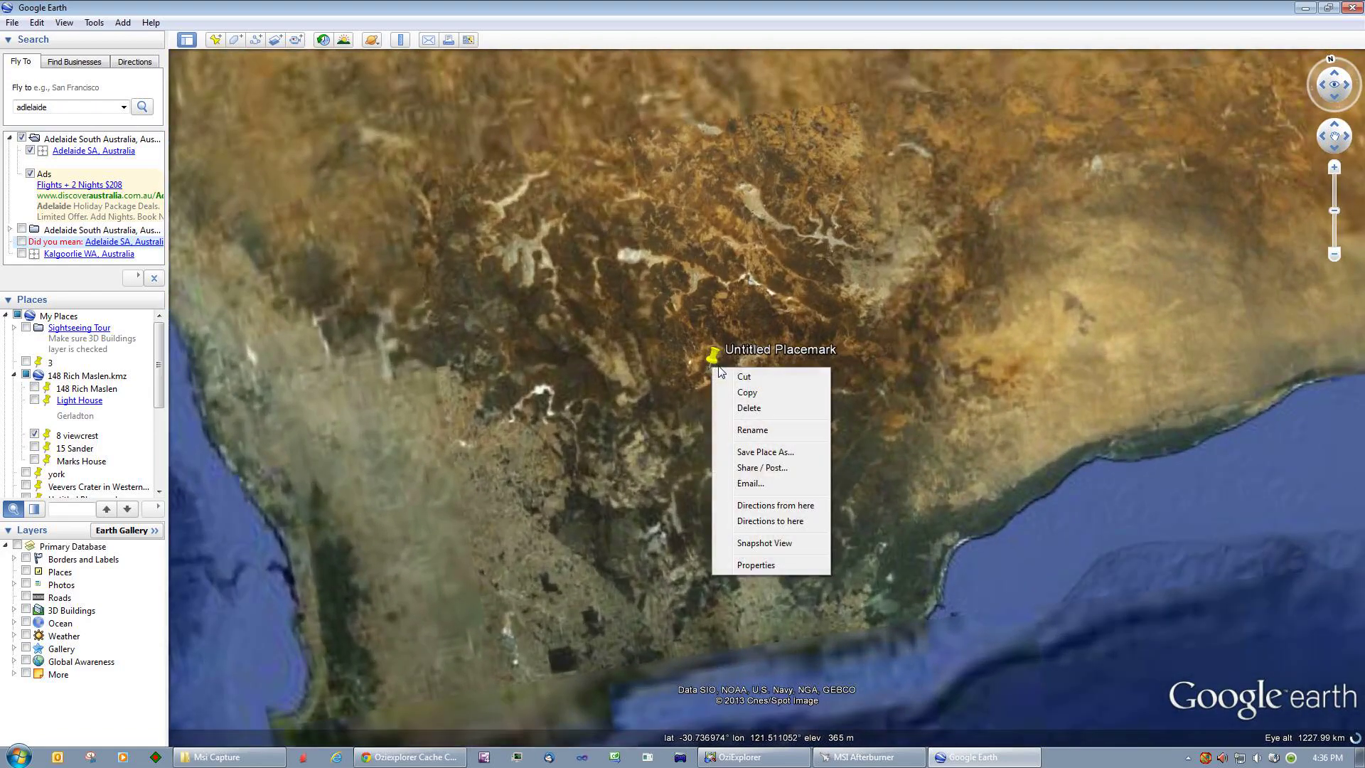
{"action": "left_click", "coordinate": [749, 507]}
Step: End the route at the Eyre Peninsula placemark, producing the 1,773 km drive
{"action": "left_click_drag", "start_coordinate": [1189, 381], "coordinate": [634, 315]}
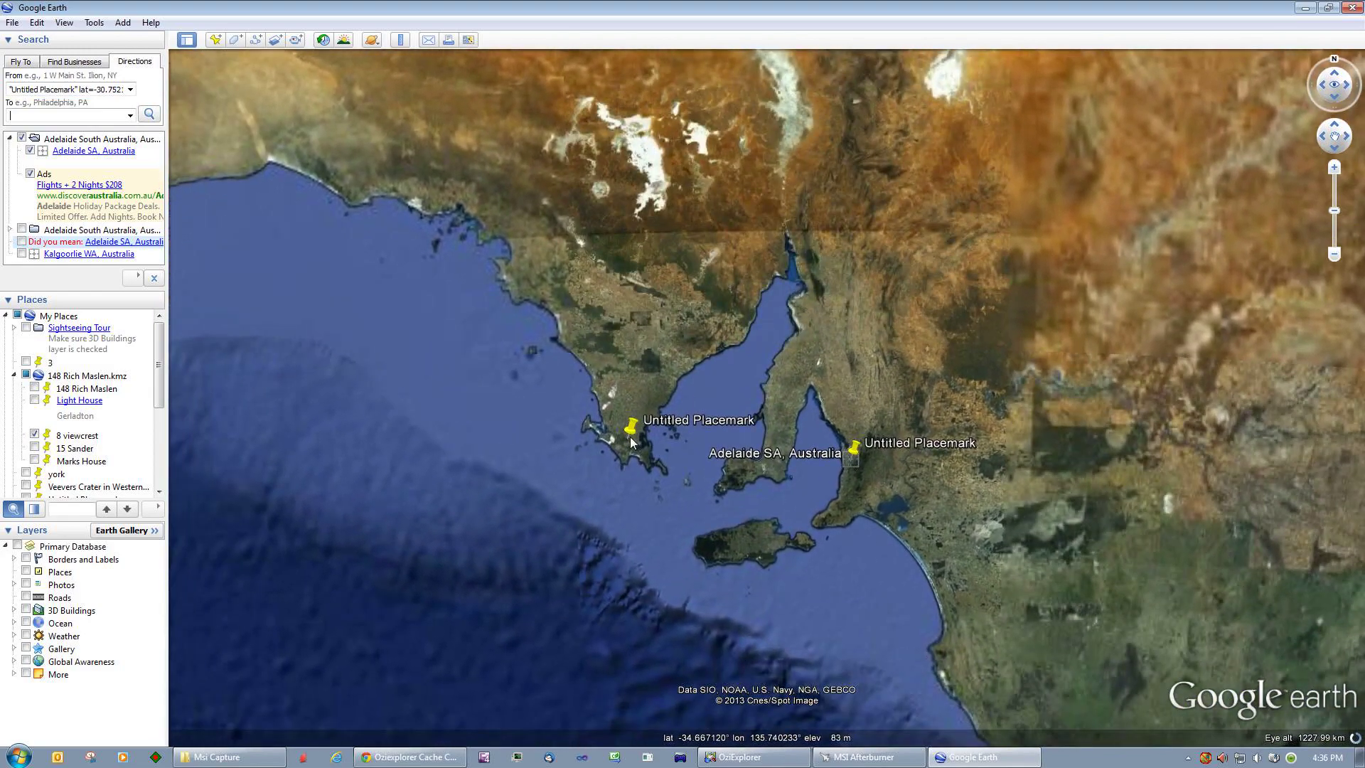
{"action": "right_click", "coordinate": [631, 442]}
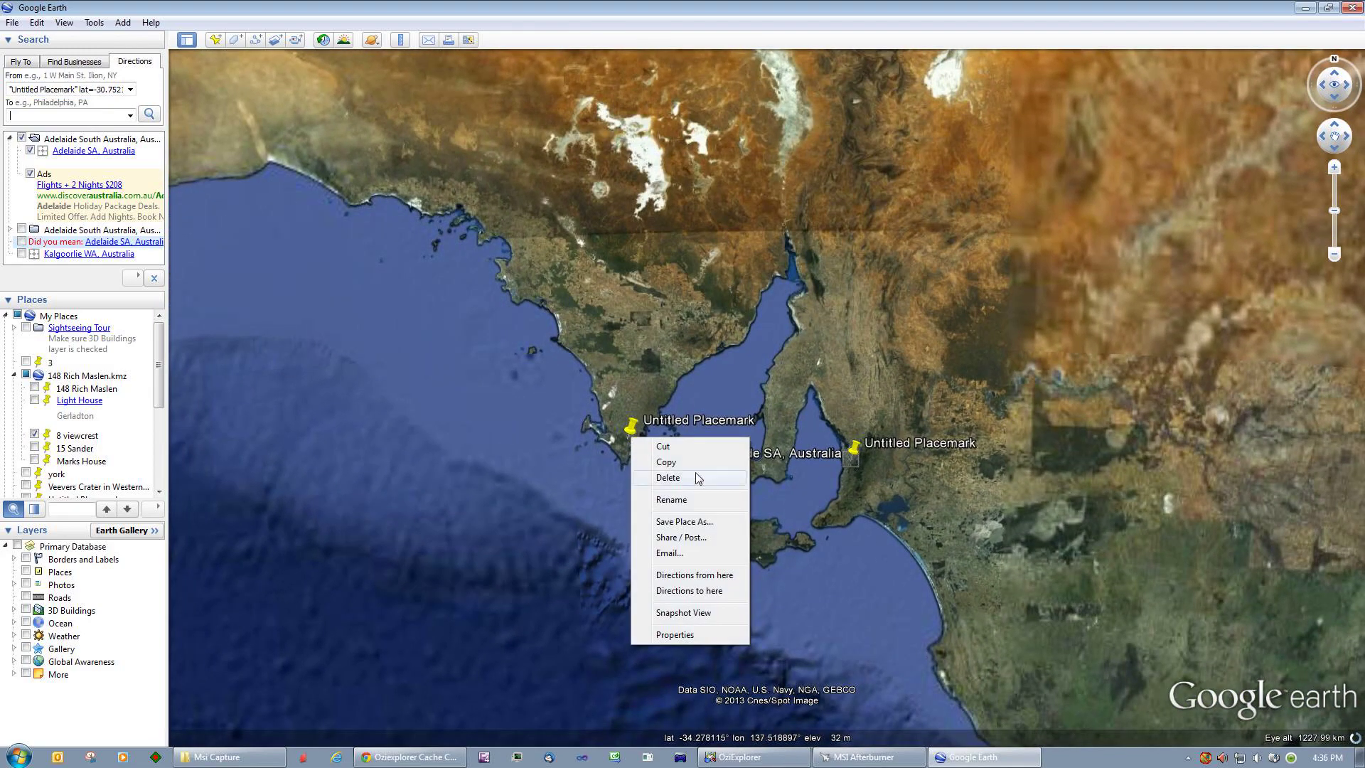
{"action": "left_click", "coordinate": [686, 591]}
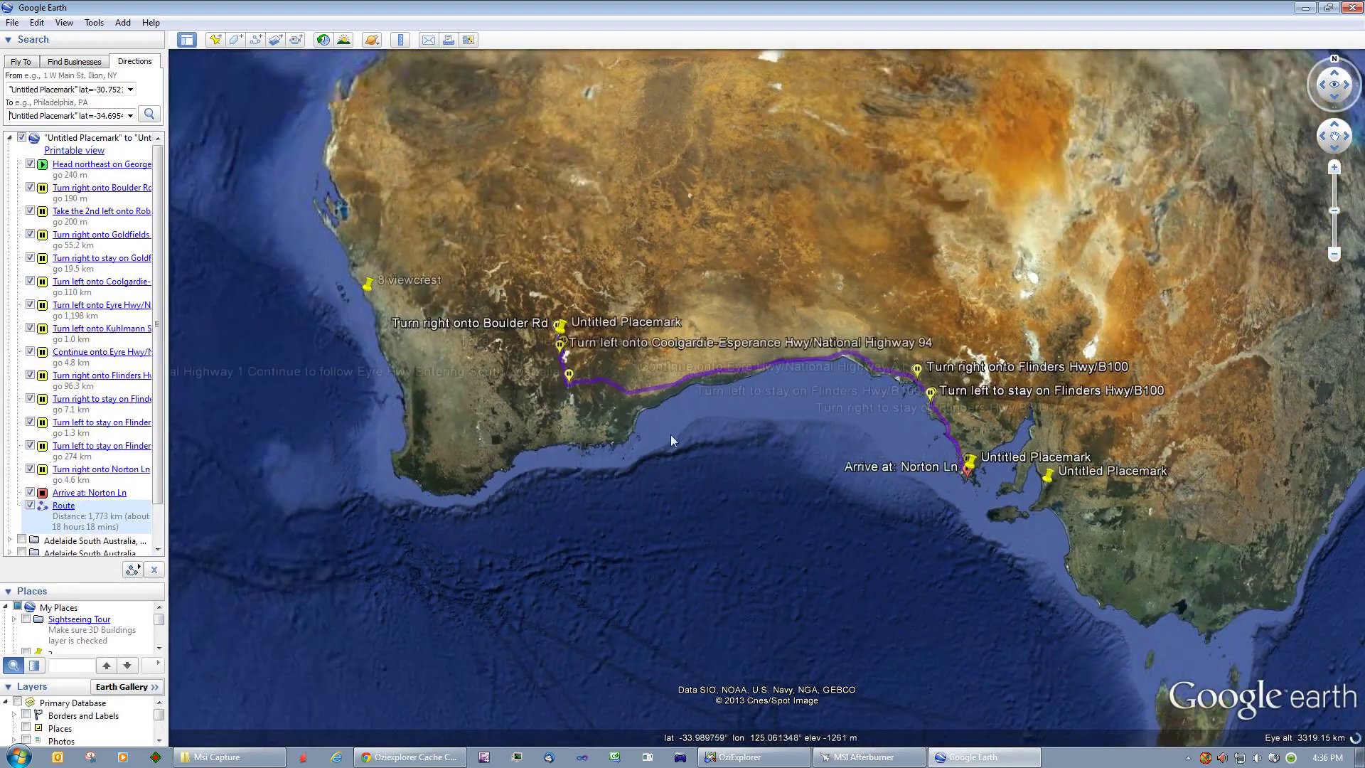
{"action": "scroll", "coordinate": [671, 440], "scroll_direction": "up", "scroll_amount": 3}
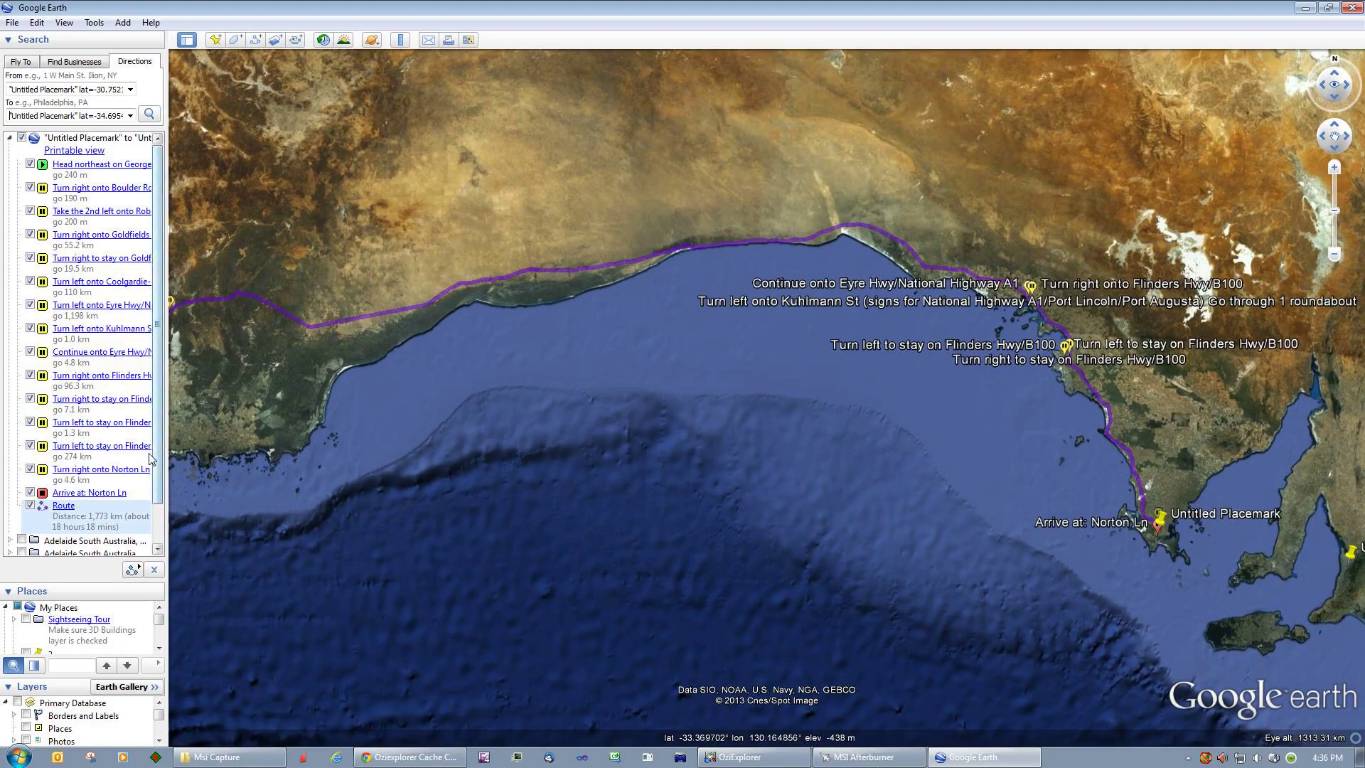
{"action": "scroll", "coordinate": [153, 464], "scroll_direction": "down", "scroll_amount": 1}
Step: Save the computed route as KML over the existing Route.kml, then close Google Earth
{"action": "right_click", "coordinate": [61, 471]}
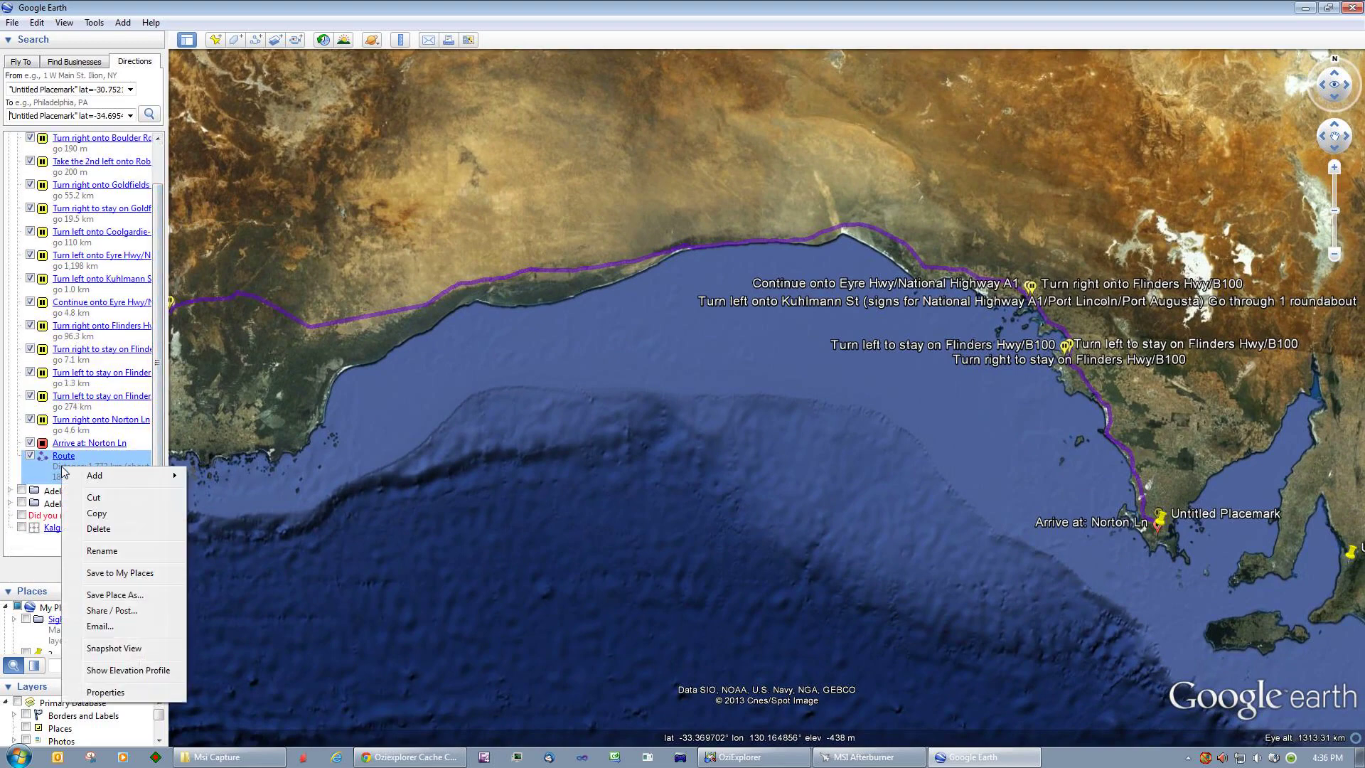
{"action": "left_click", "coordinate": [124, 596]}
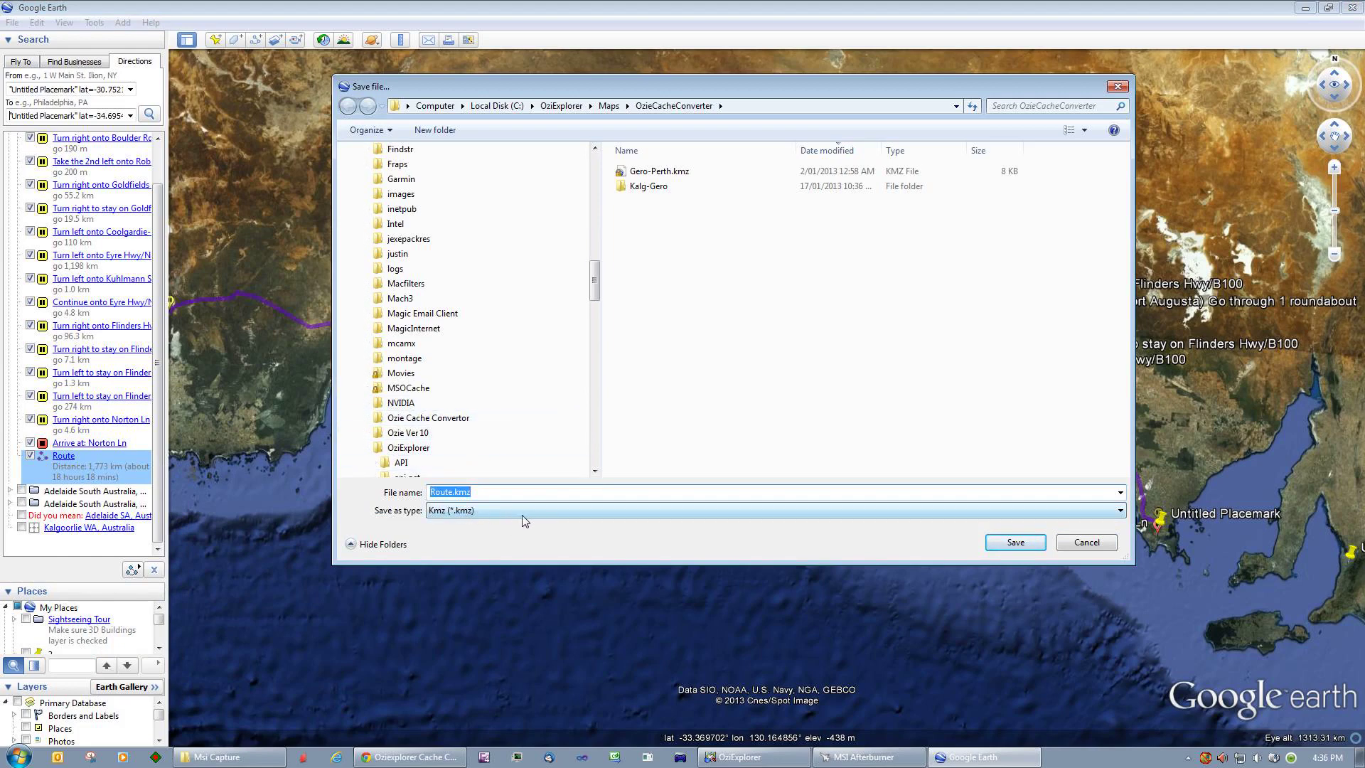
{"action": "left_click", "coordinate": [1119, 512]}
{"action": "left_click", "coordinate": [457, 537]}
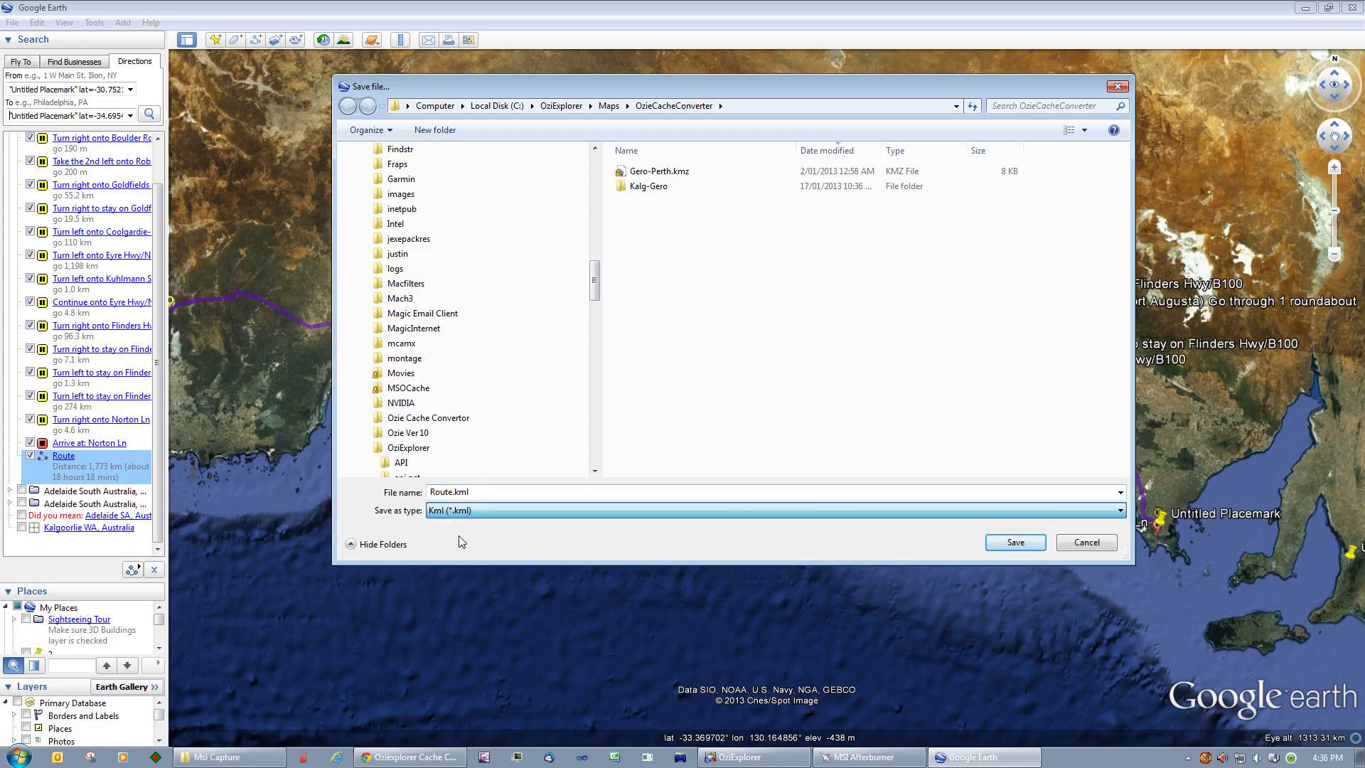
{"action": "left_click", "coordinate": [640, 175]}
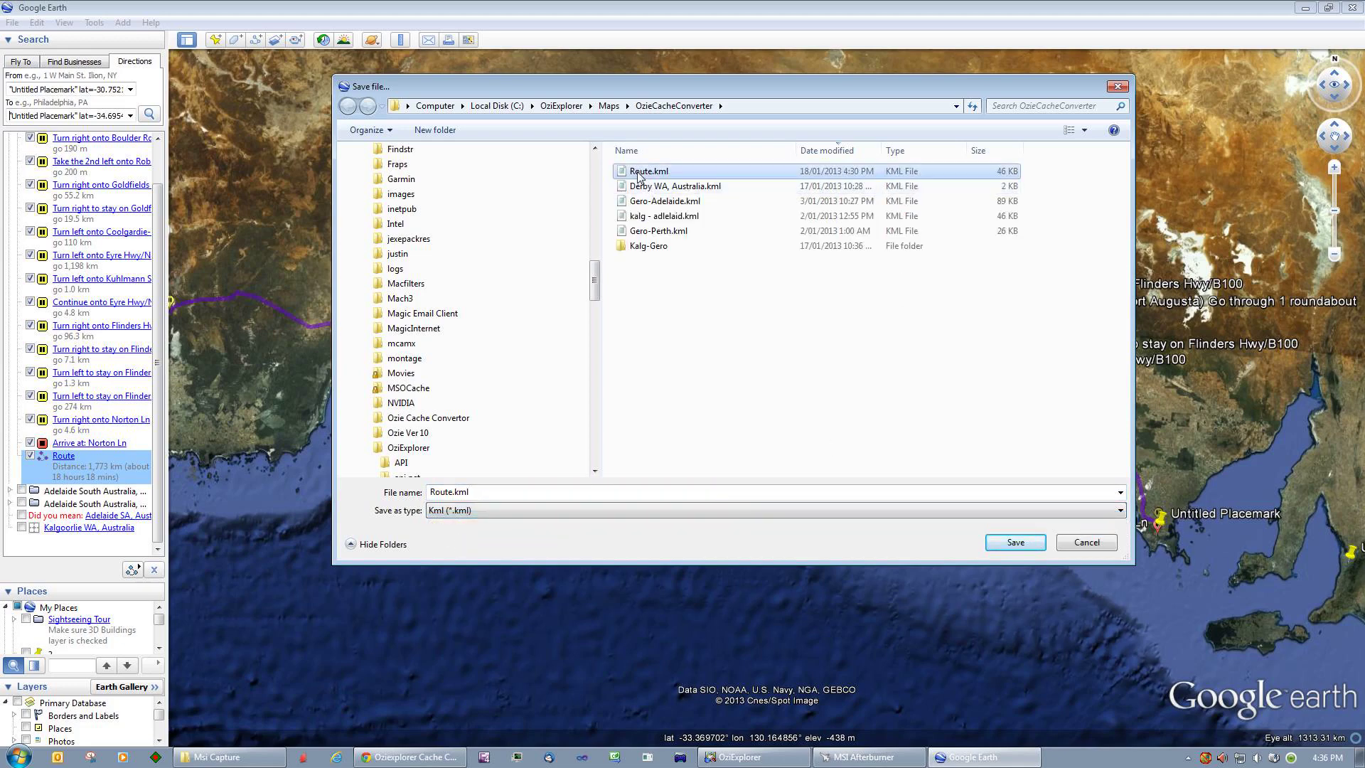
{"action": "left_click", "coordinate": [1015, 543]}
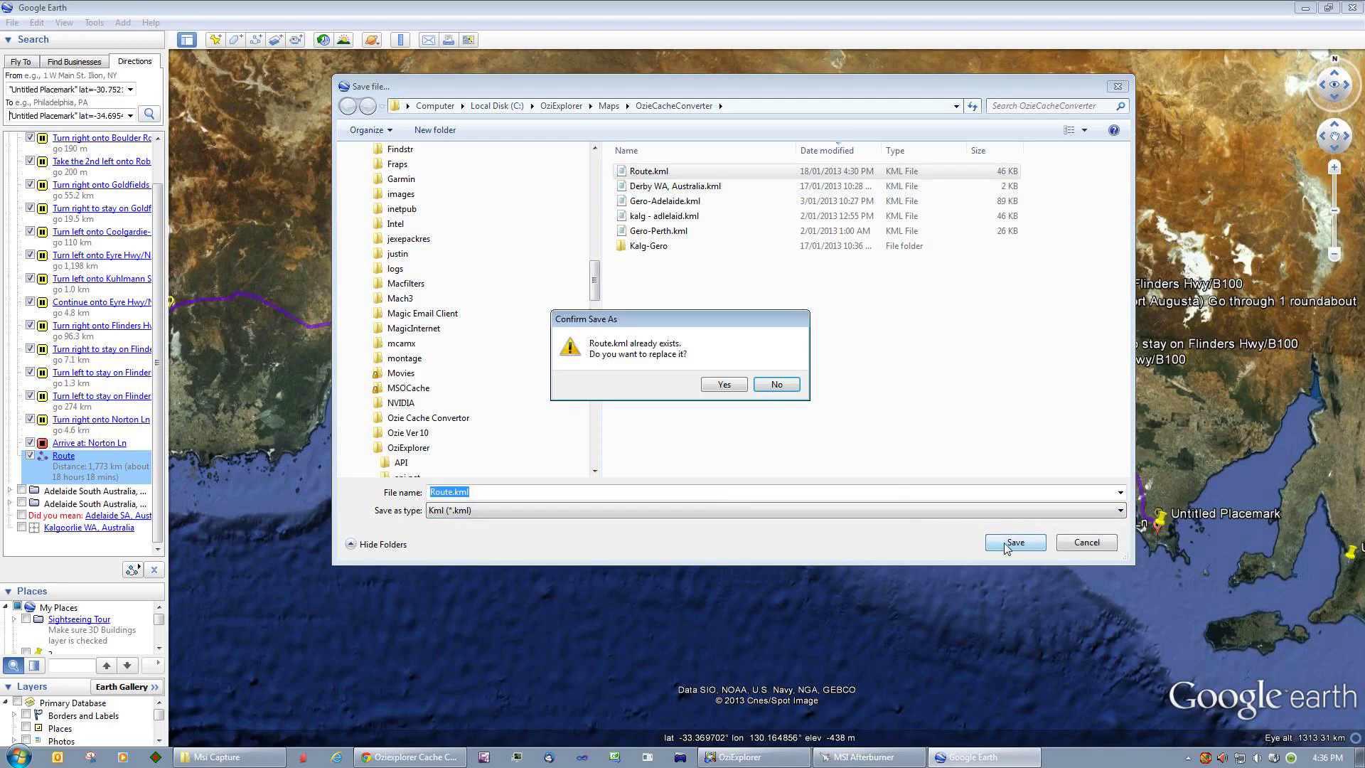
{"action": "left_click", "coordinate": [726, 387]}
{"action": "left_click_drag", "start_coordinate": [718, 383], "coordinate": [668, 407]}
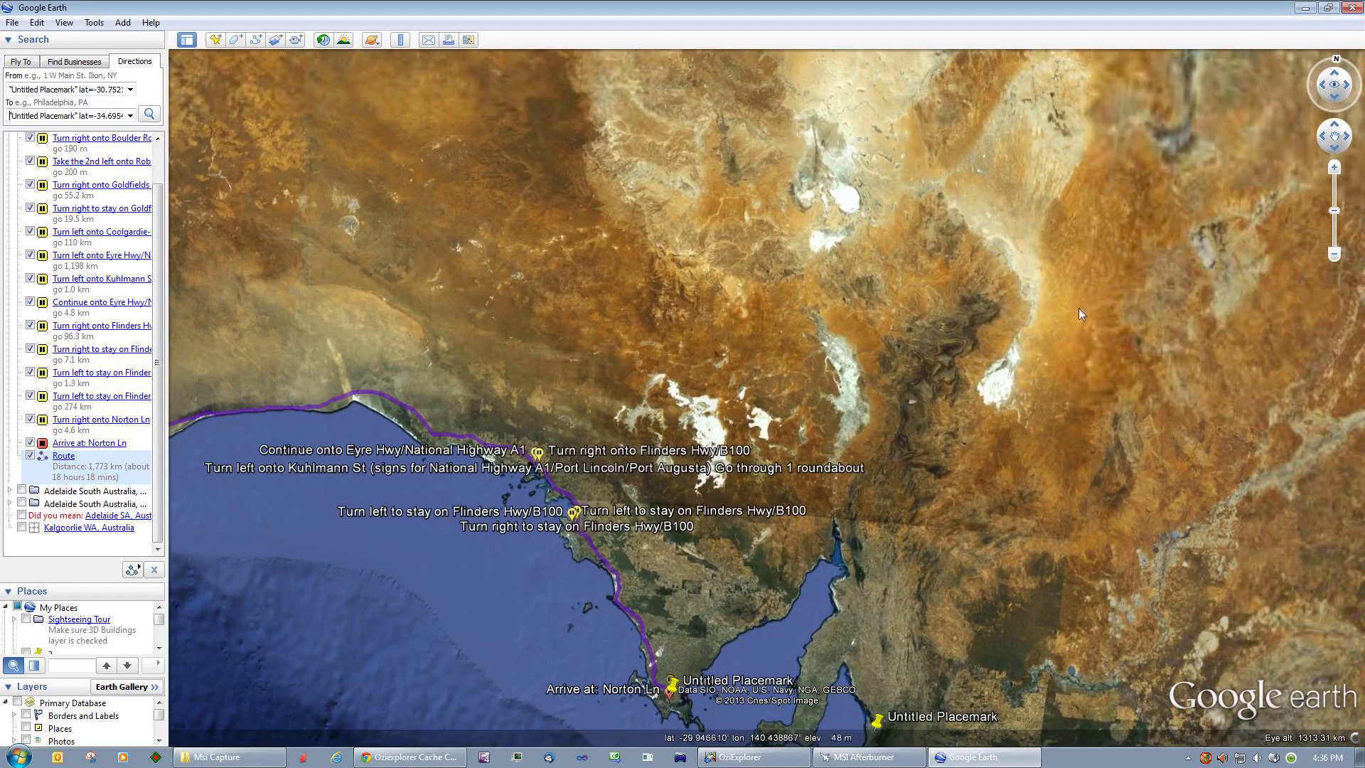
{"action": "left_click", "coordinate": [1352, 8]}
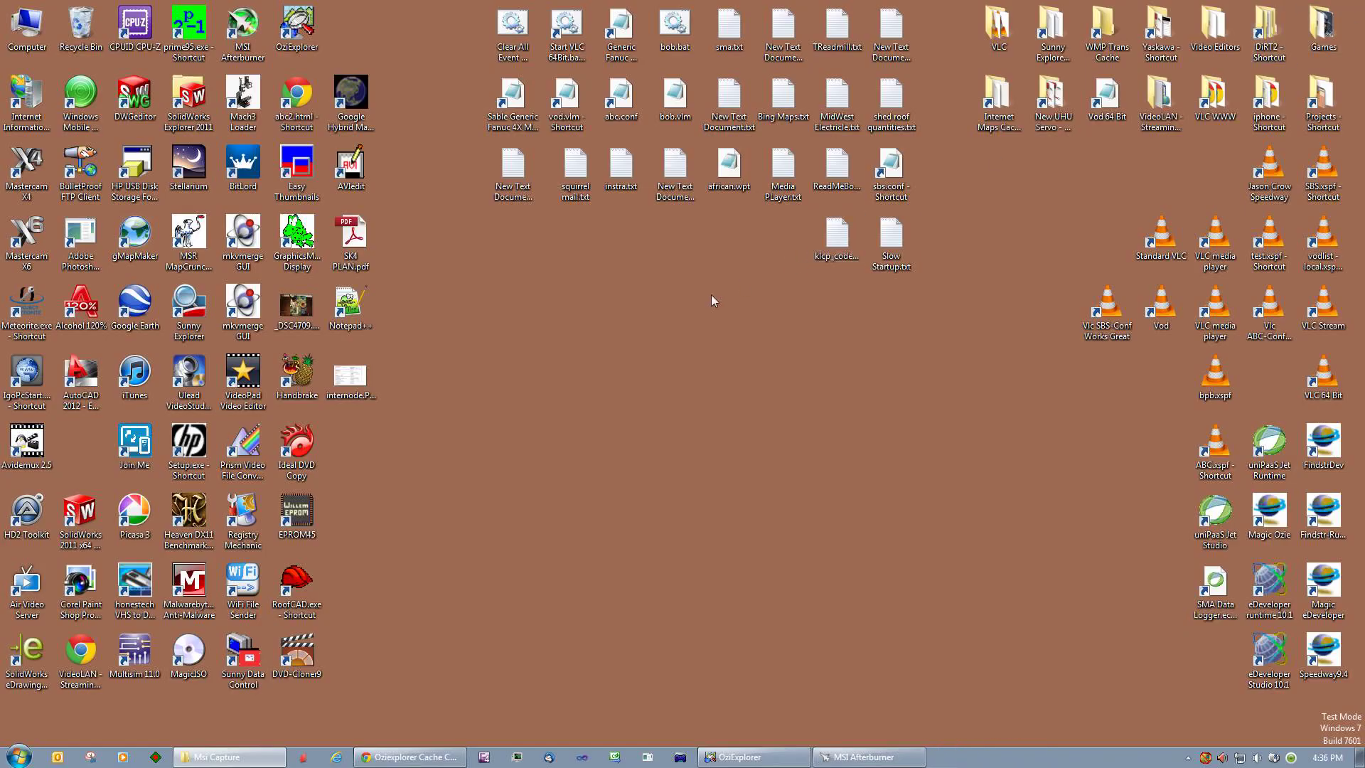
Step: Import Route.kml into OziExplorer as a Google Earth KML file
{"action": "left_click", "coordinate": [740, 760]}
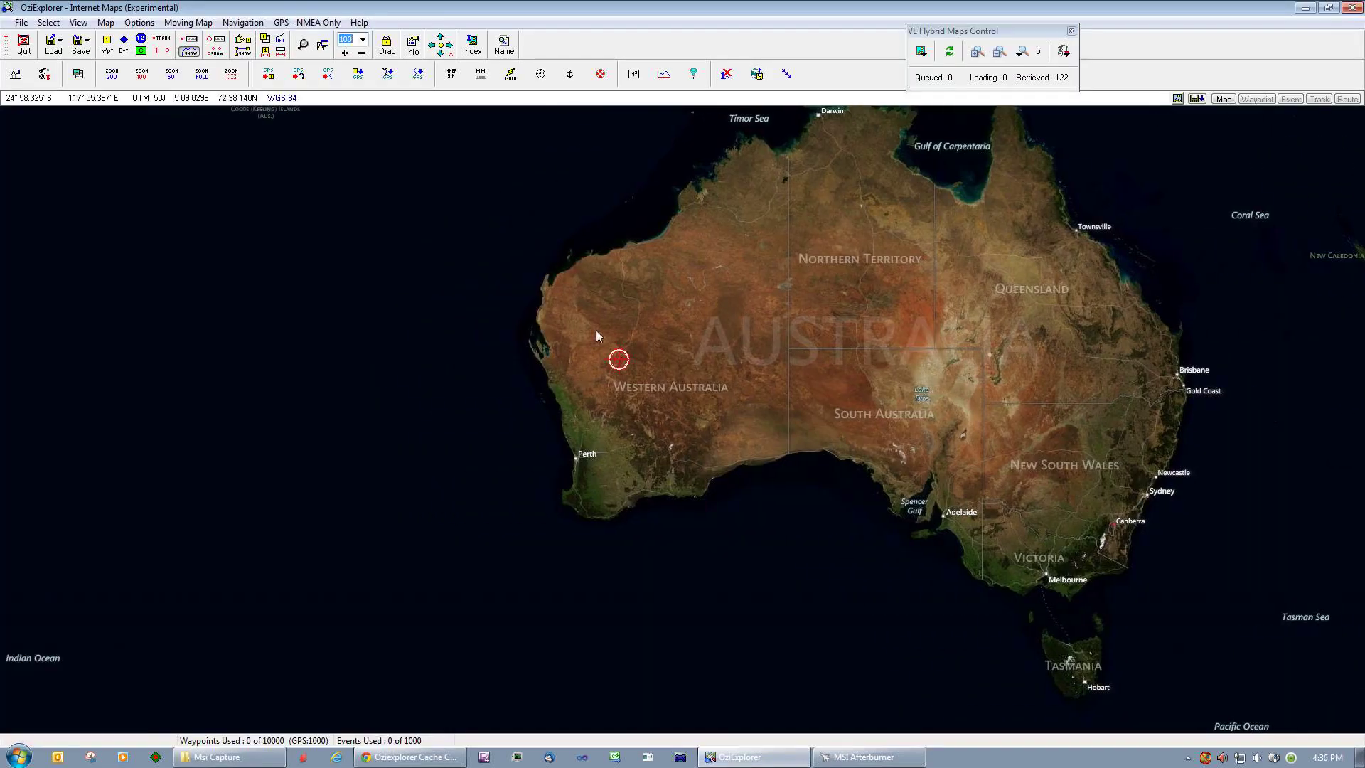
{"action": "left_click", "coordinate": [53, 44]}
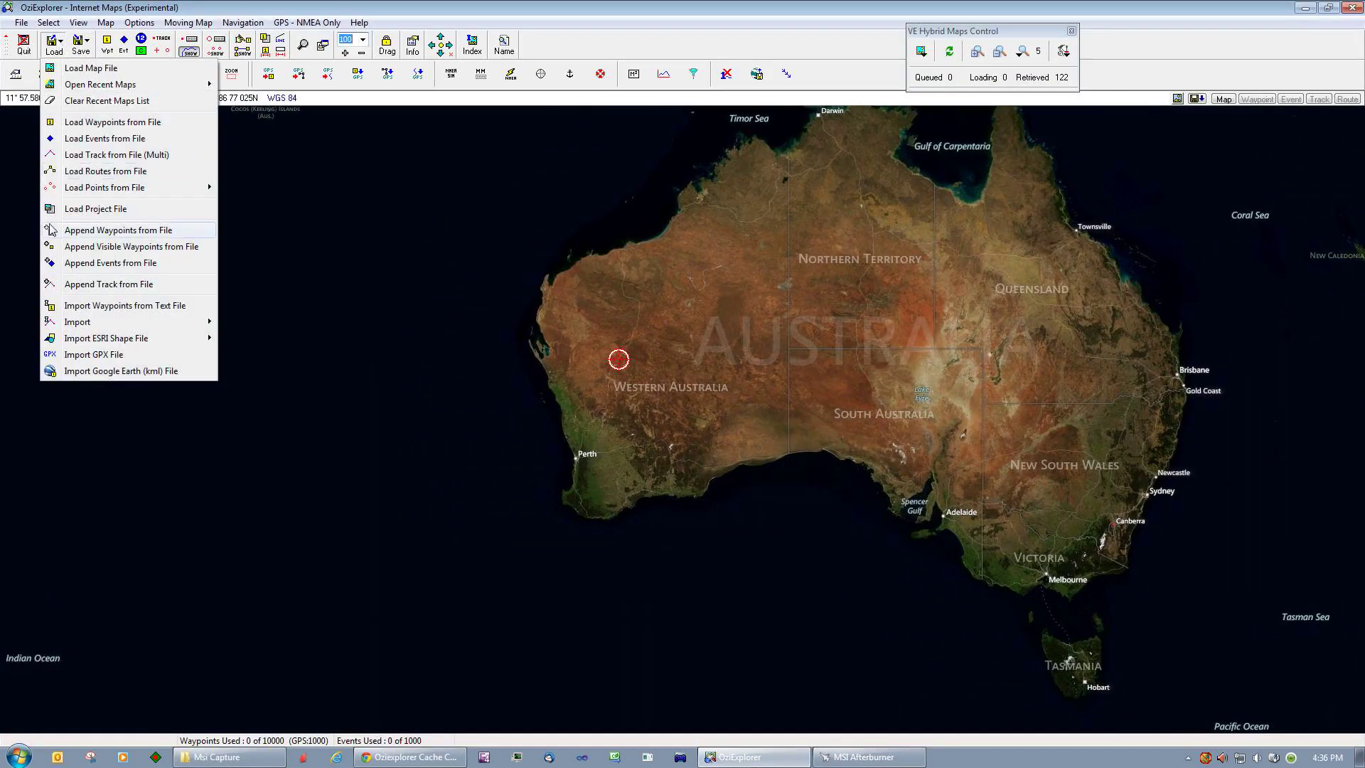
{"action": "left_click", "coordinate": [130, 372]}
{"action": "left_click", "coordinate": [597, 228]}
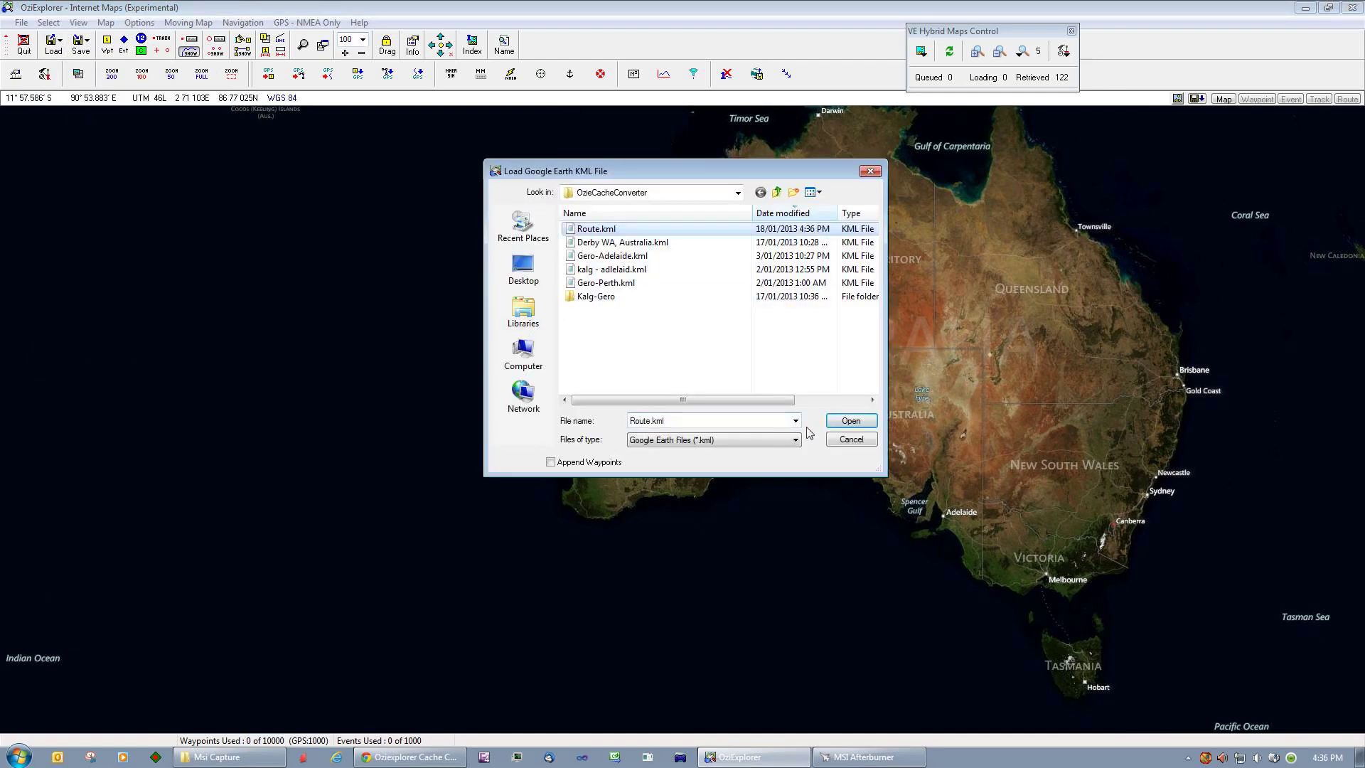
{"action": "left_click", "coordinate": [839, 421]}
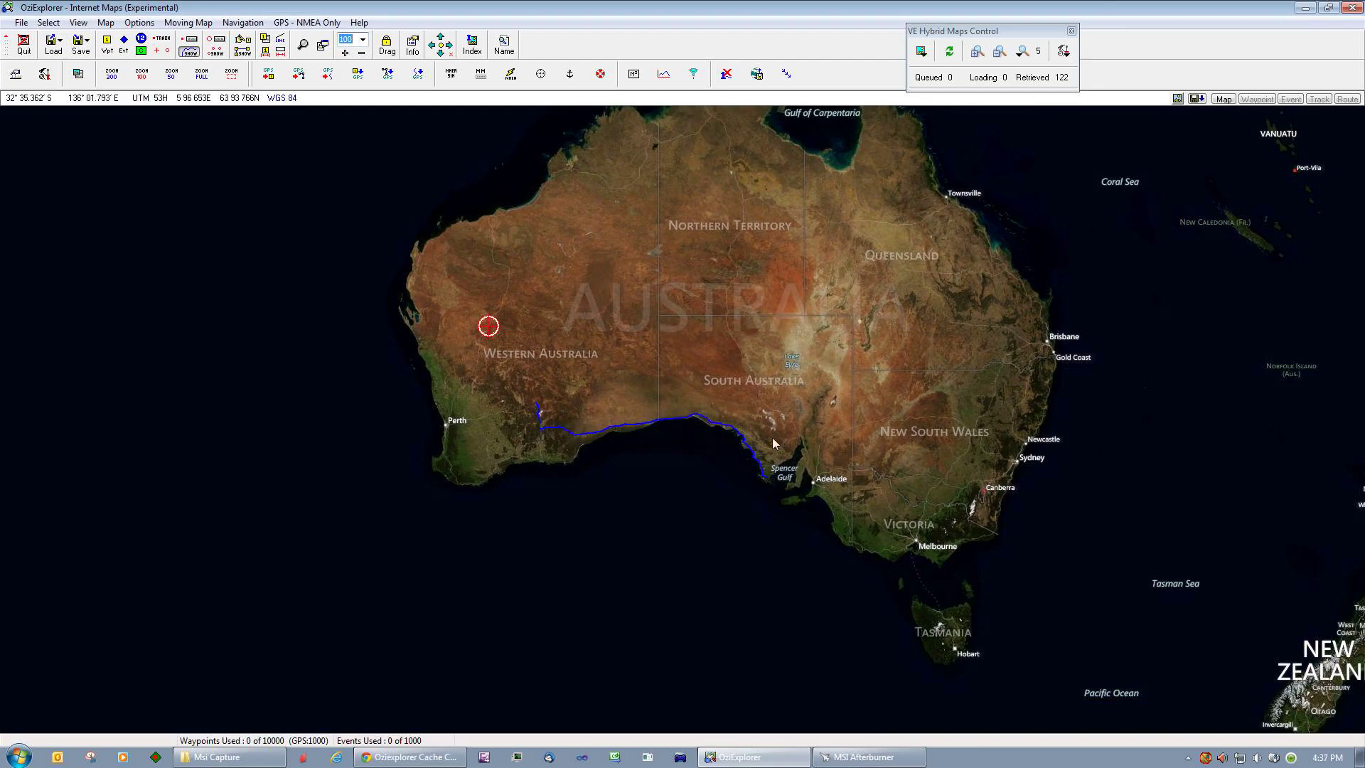
{"action": "left_click_drag", "start_coordinate": [795, 448], "coordinate": [843, 463]}
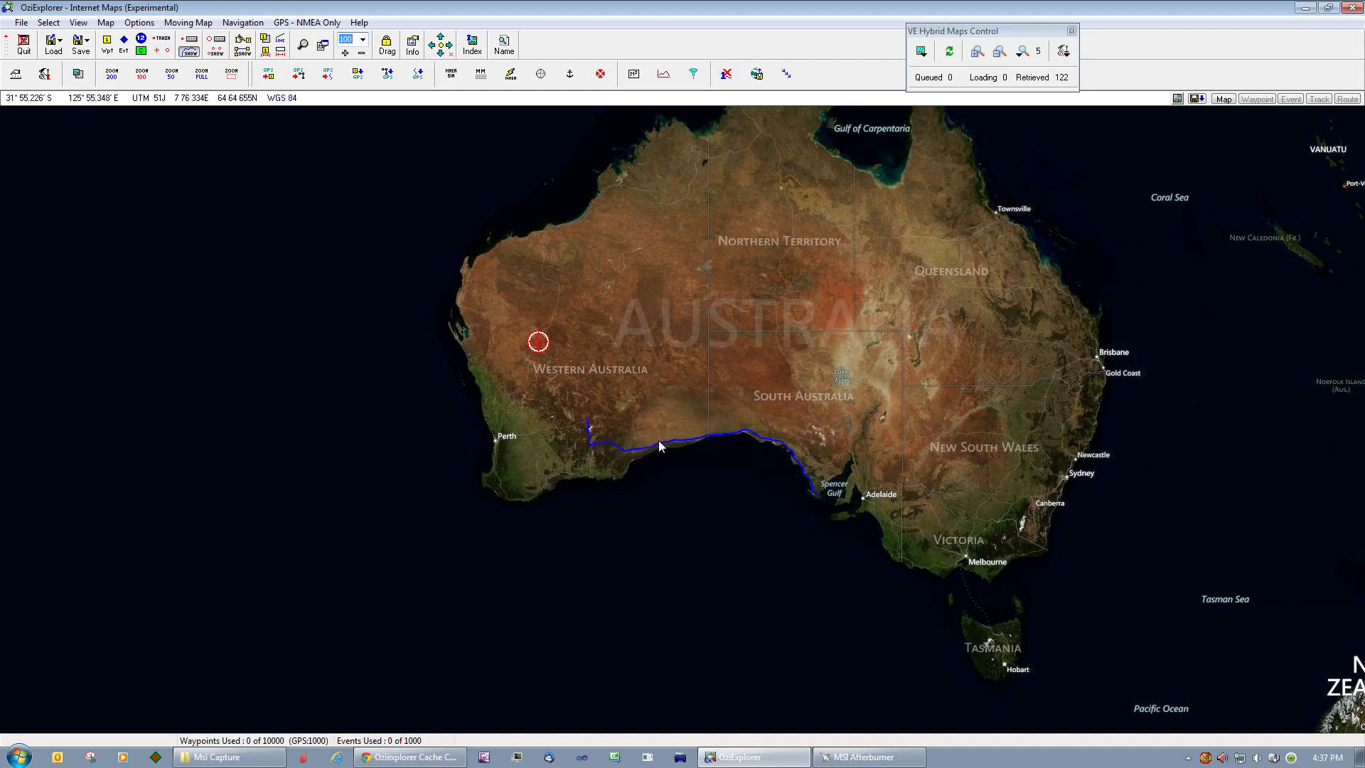
{"action": "left_click", "coordinate": [189, 40]}
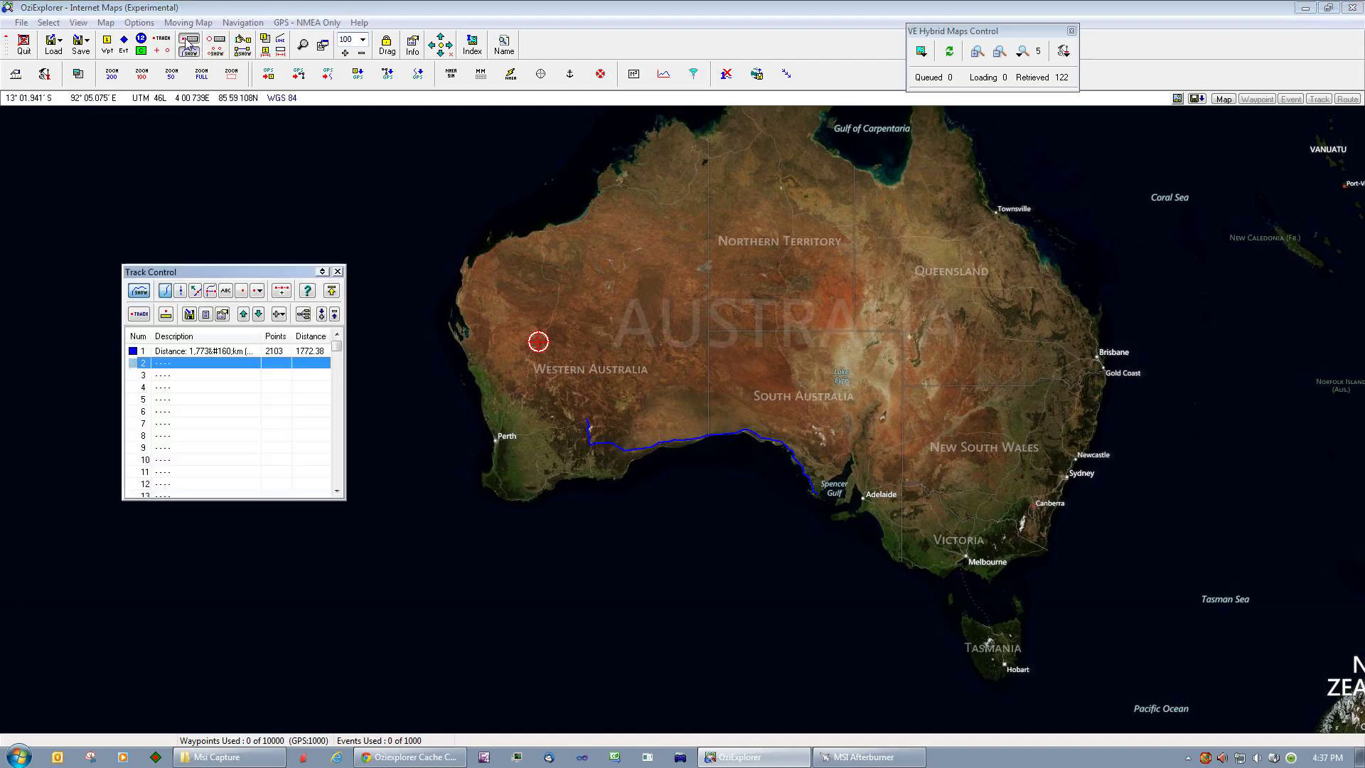
{"action": "left_click", "coordinate": [198, 352]}
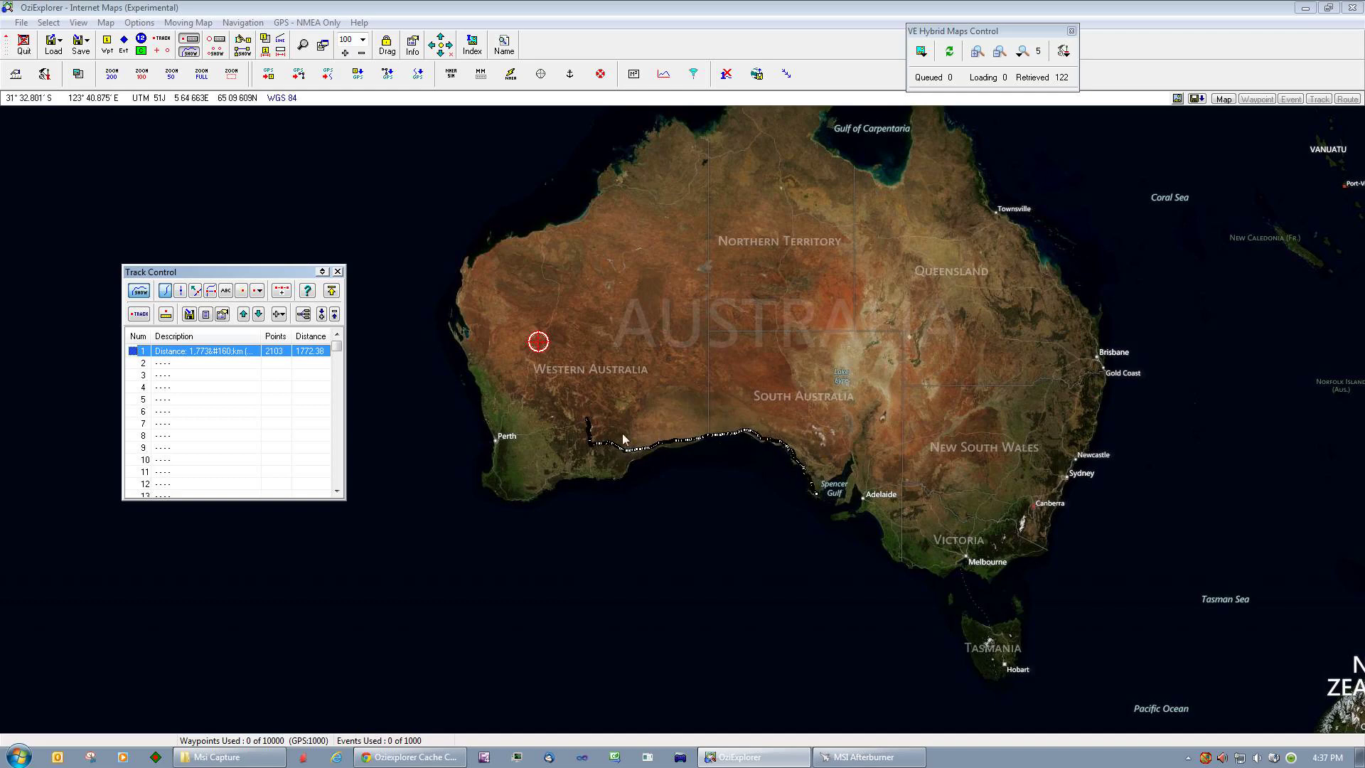
Step: Save the loaded track to test.plt, overwriting the existing file
{"action": "left_click", "coordinate": [338, 272]}
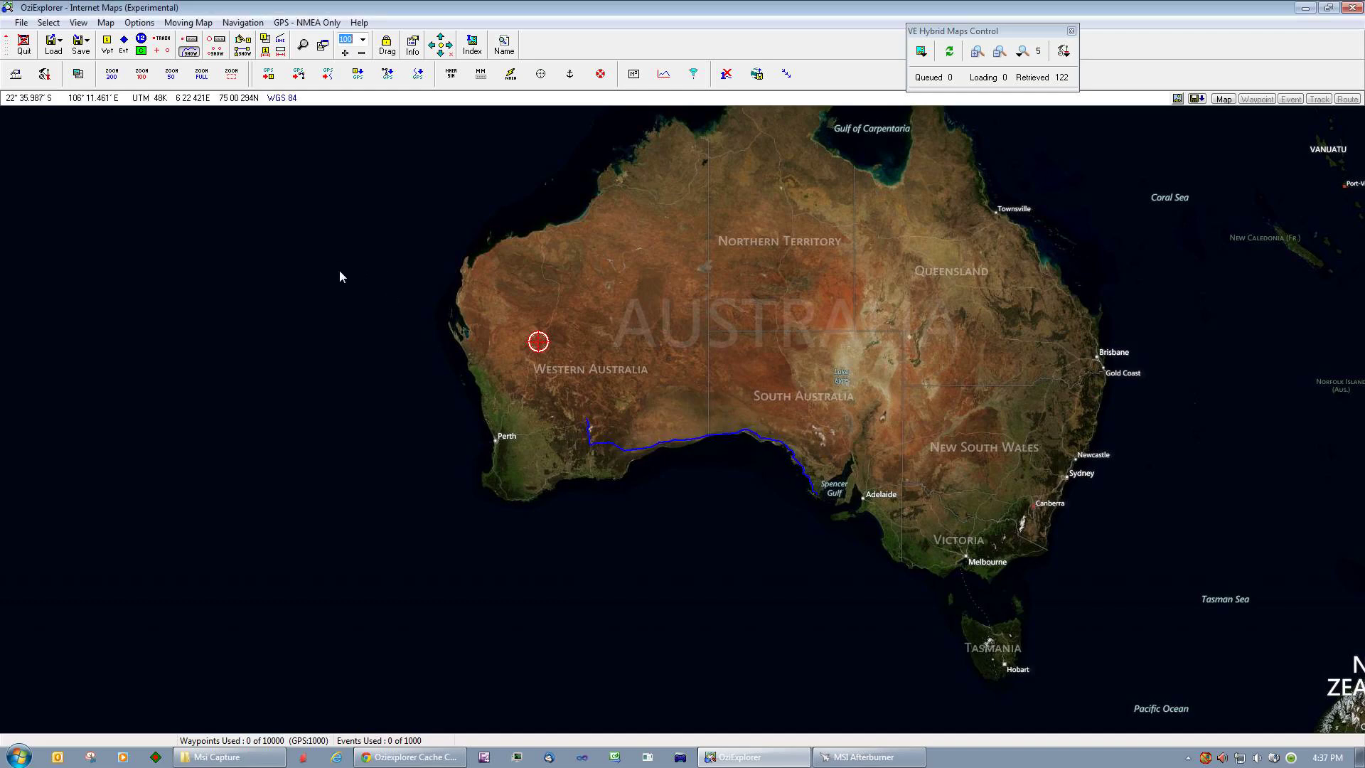
{"action": "left_click", "coordinate": [82, 51]}
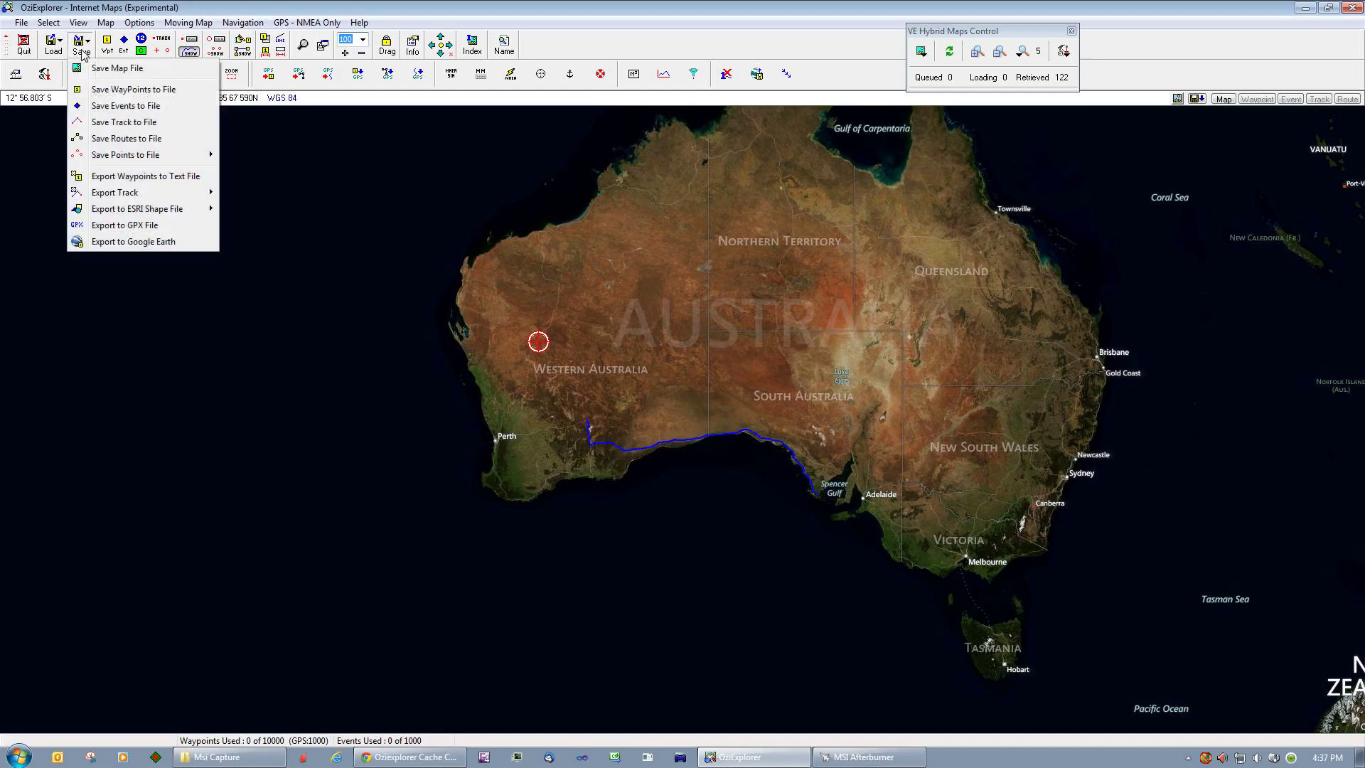
{"action": "left_click", "coordinate": [122, 123]}
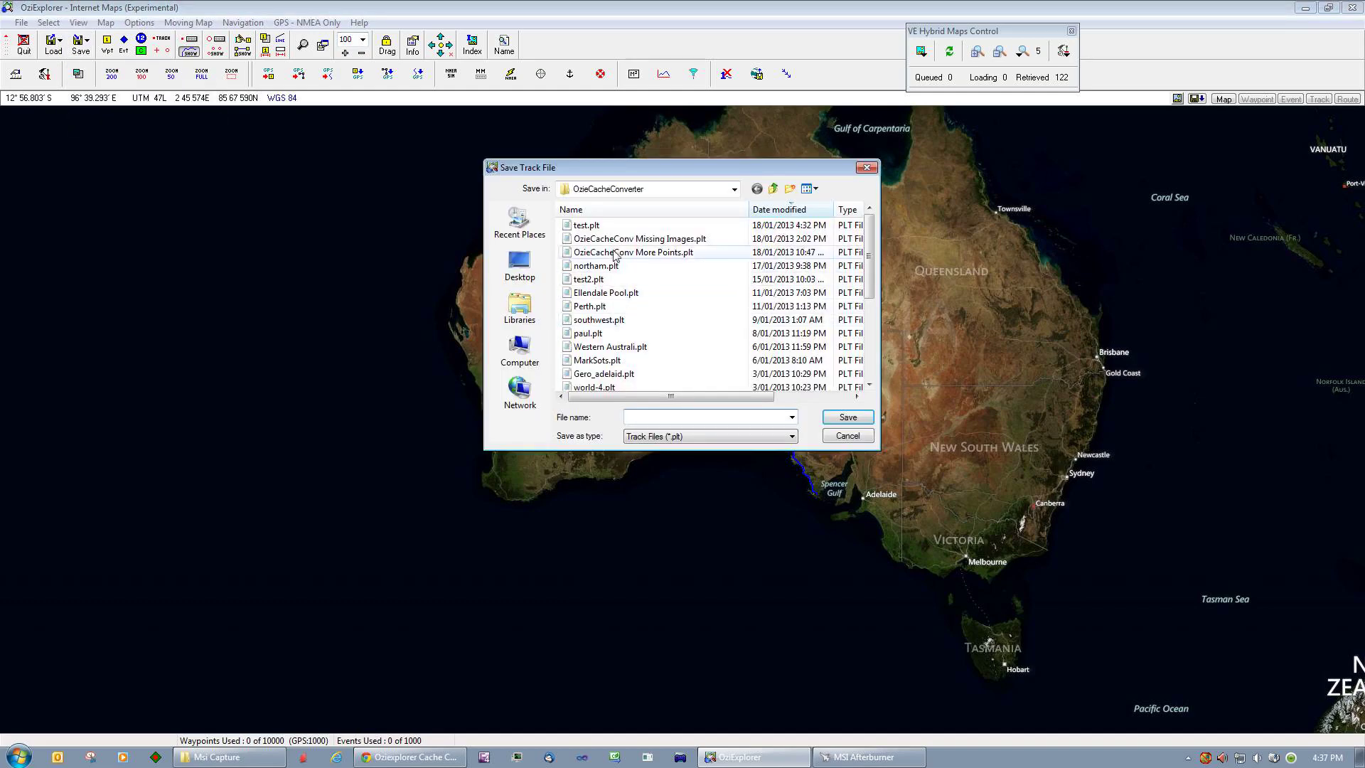
{"action": "left_click", "coordinate": [589, 225]}
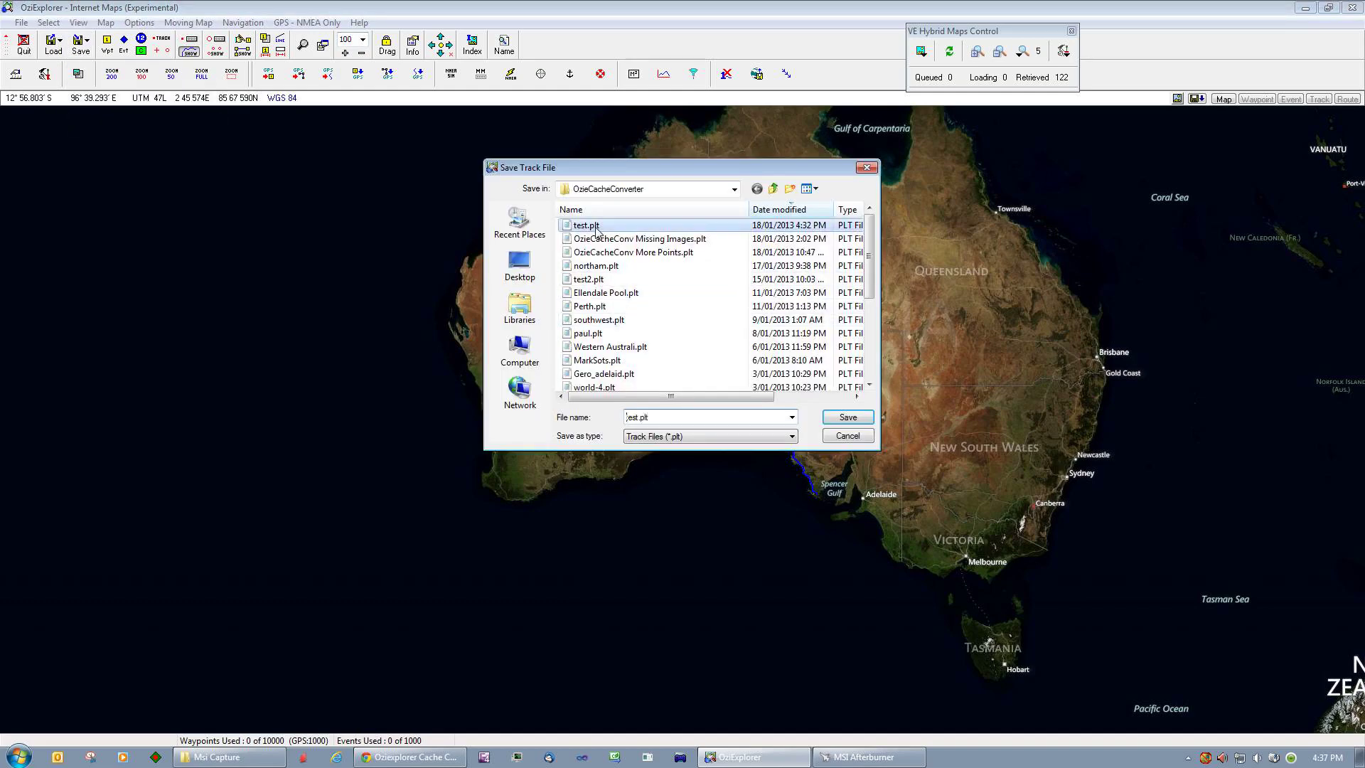
{"action": "left_click", "coordinate": [843, 421]}
{"action": "left_click", "coordinate": [724, 385]}
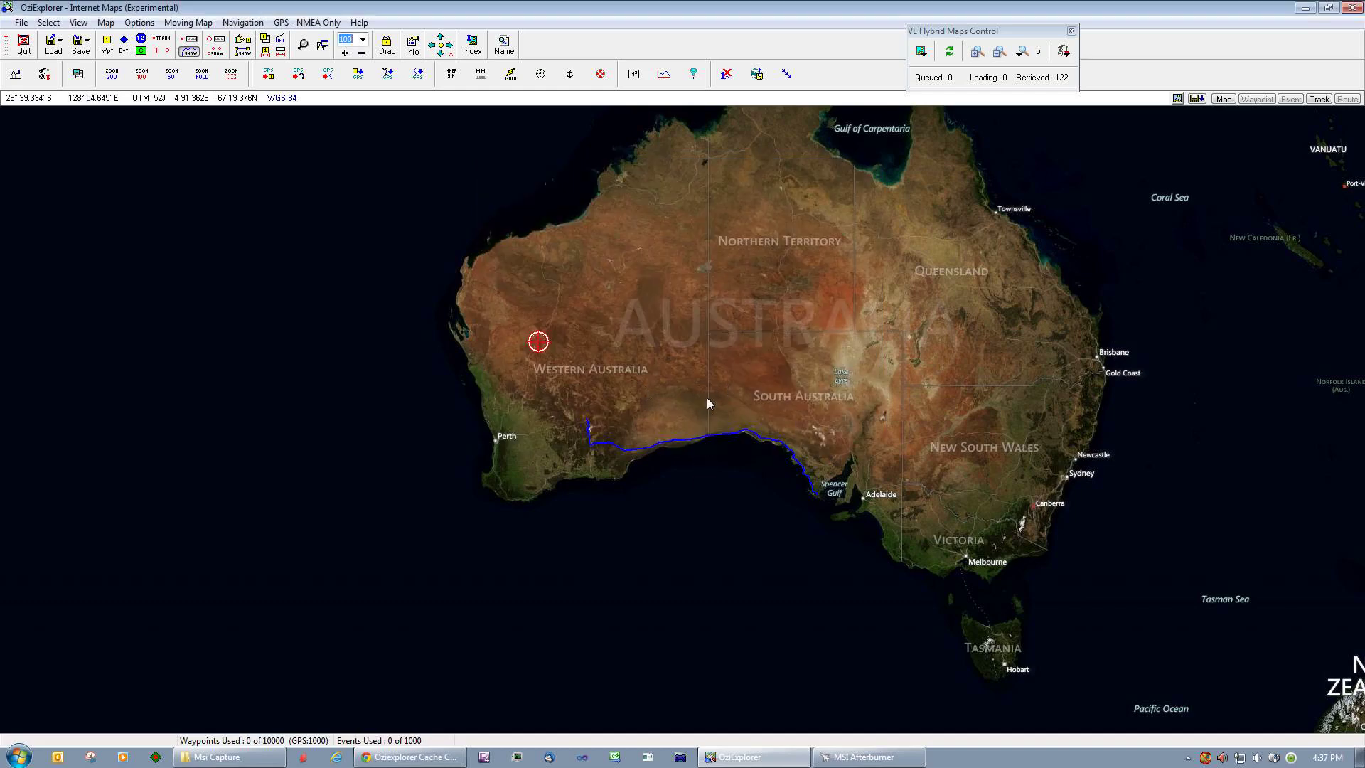
{"action": "left_click_drag", "start_coordinate": [707, 398], "coordinate": [737, 372]}
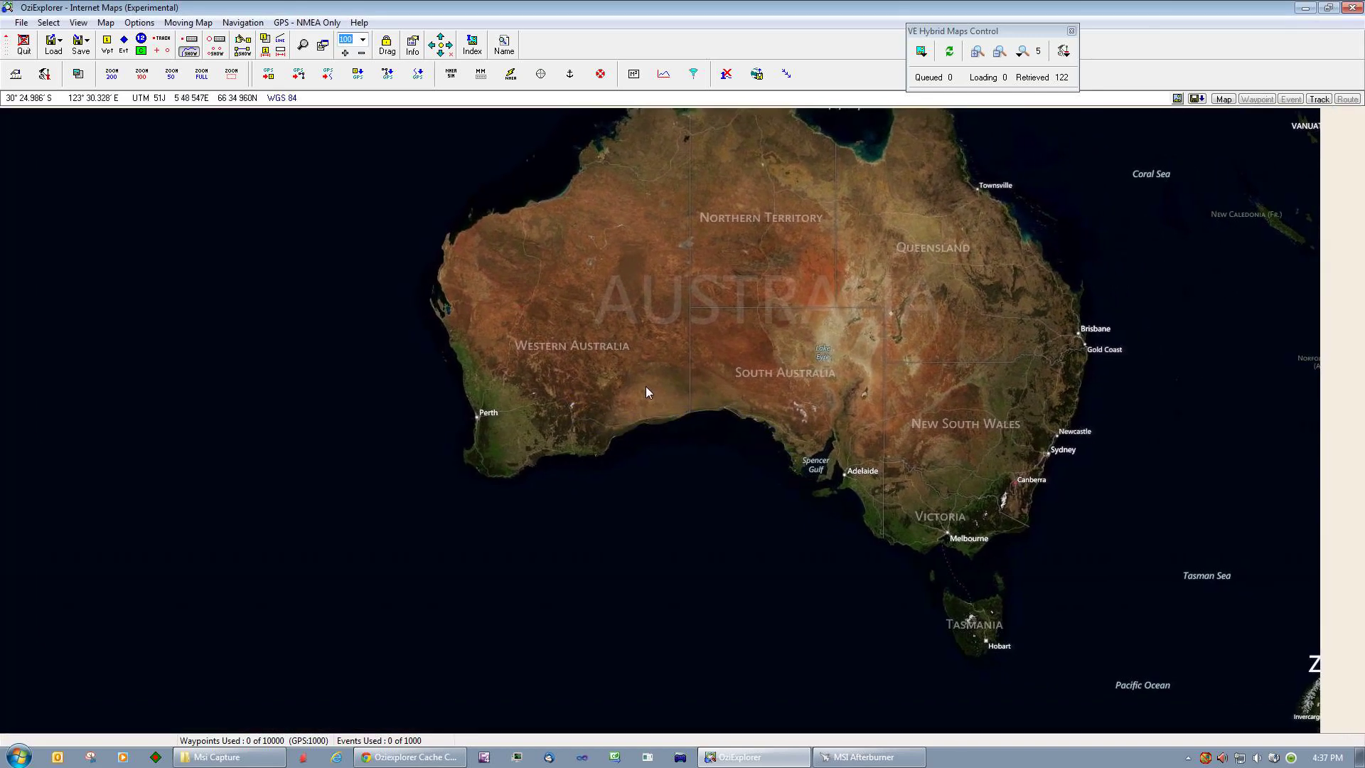
{"action": "left_click_drag", "start_coordinate": [646, 386], "coordinate": [625, 382]}
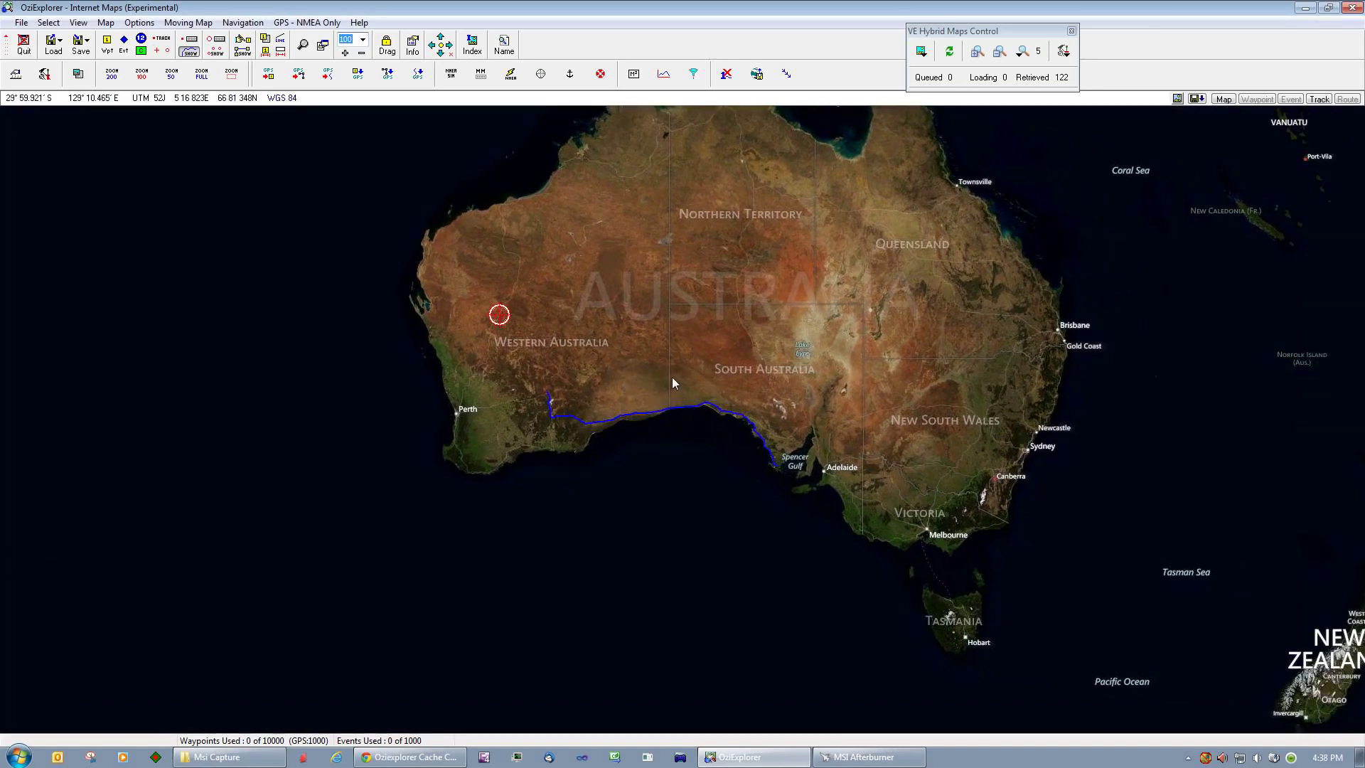
{"action": "left_click", "coordinate": [646, 760]}
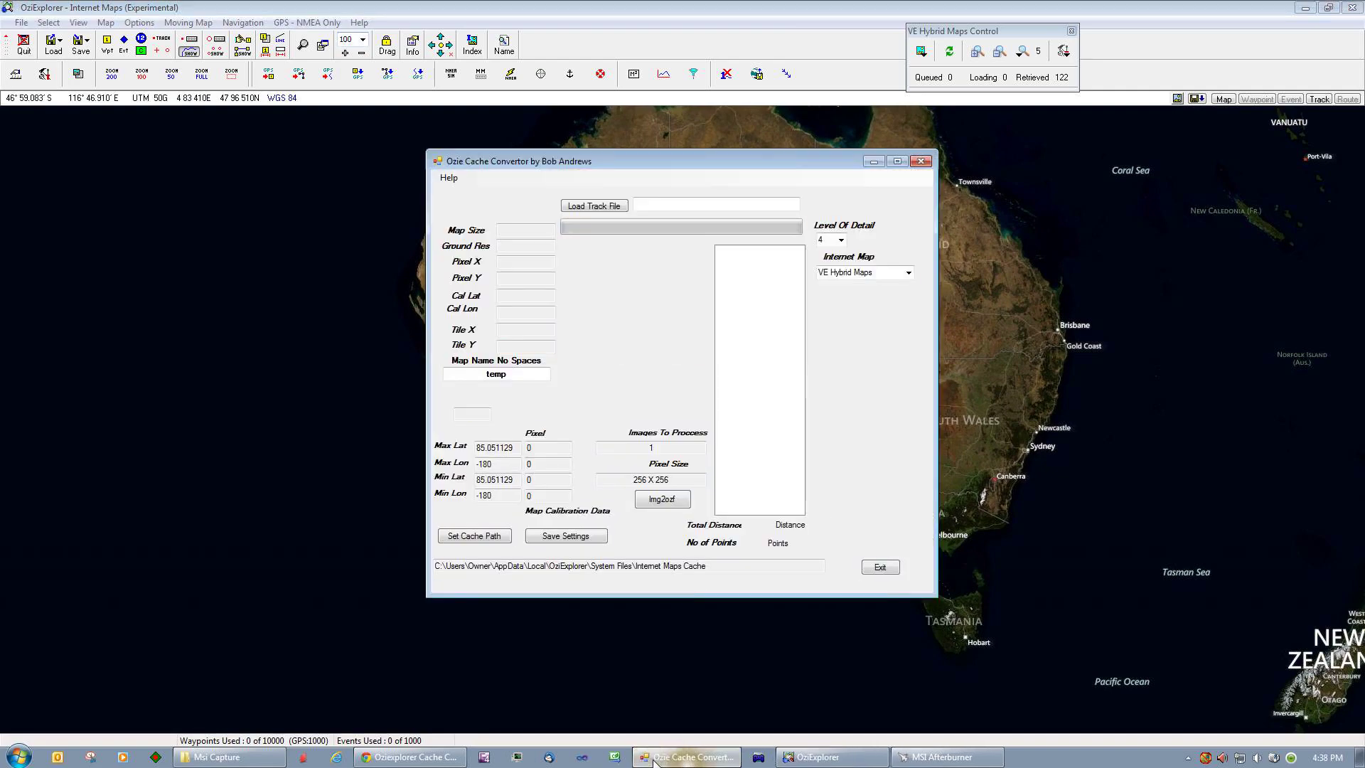
Step: Load test.plt into Ozie Cache Convertor and review its 2103 track points
{"action": "left_click", "coordinate": [581, 206]}
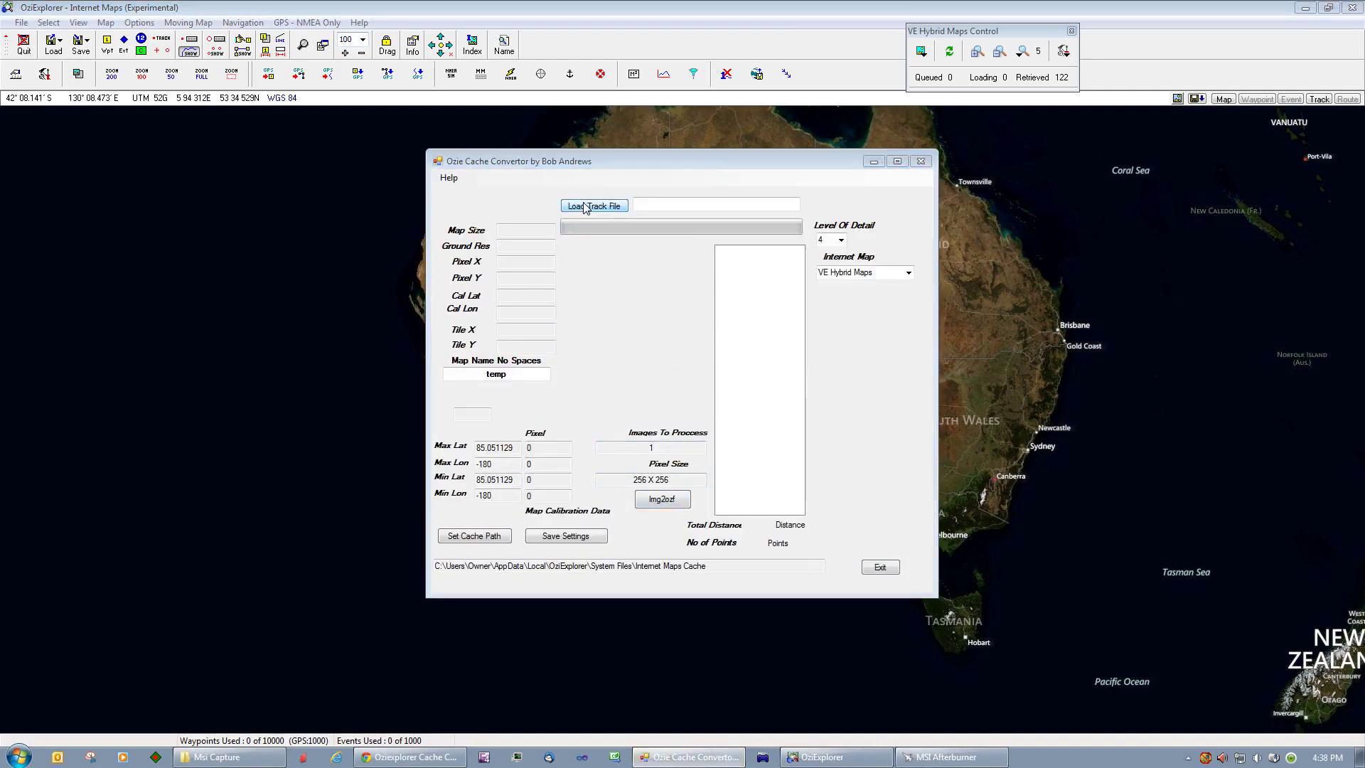
{"action": "left_click", "coordinate": [852, 486]}
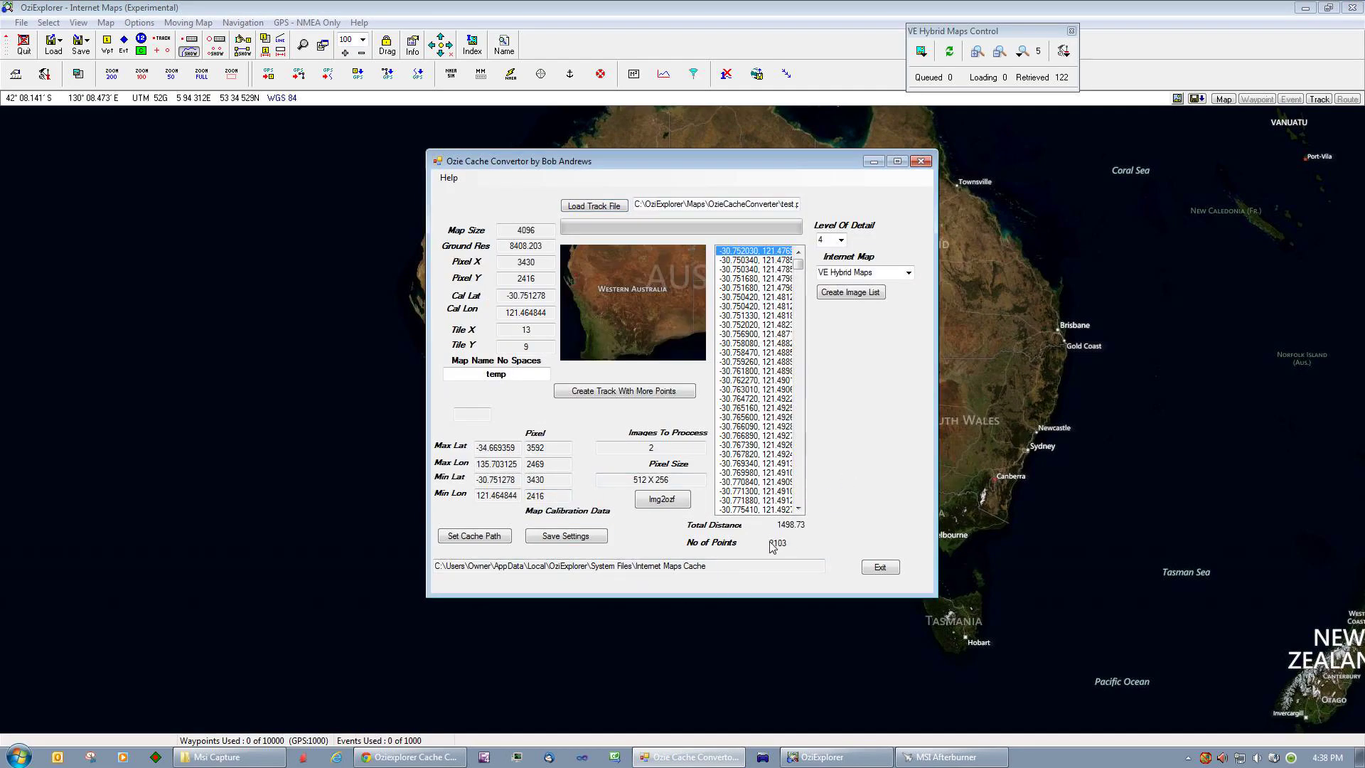
{"action": "left_click_drag", "start_coordinate": [769, 544], "coordinate": [797, 543]}
{"action": "left_click_drag", "start_coordinate": [694, 173], "coordinate": [282, 209]}
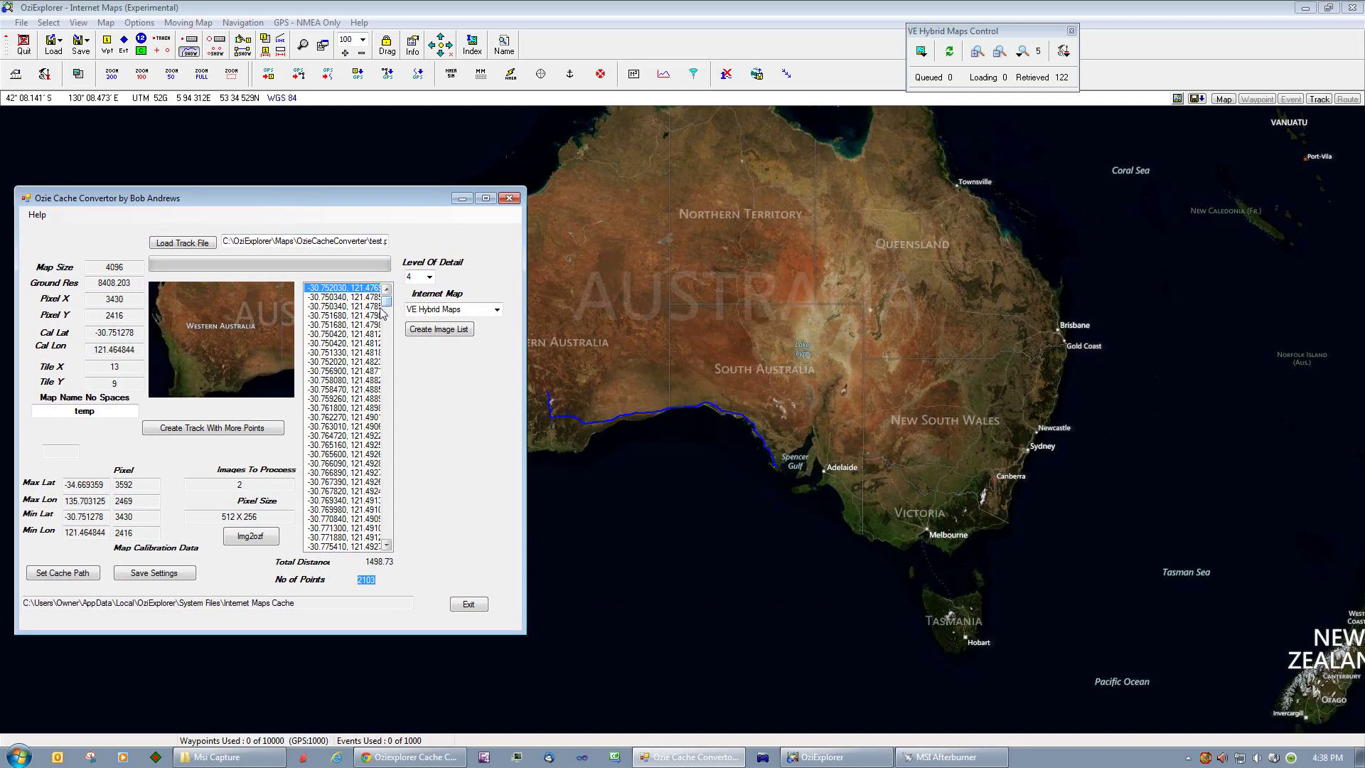
{"action": "left_click", "coordinate": [334, 316]}
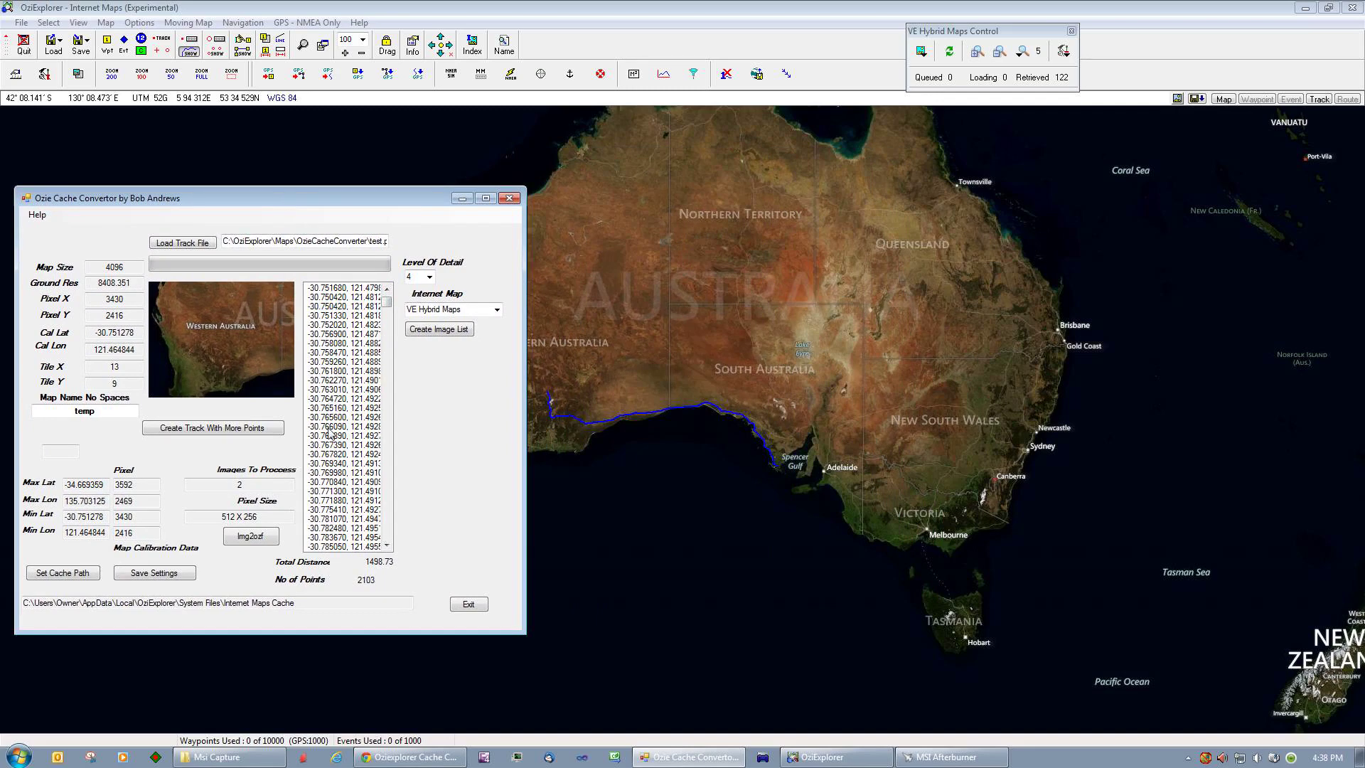
{"action": "scroll", "coordinate": [345, 398], "scroll_direction": "down", "scroll_amount": 7}
{"action": "scroll", "coordinate": [354, 462], "scroll_direction": "up", "scroll_amount": 7}
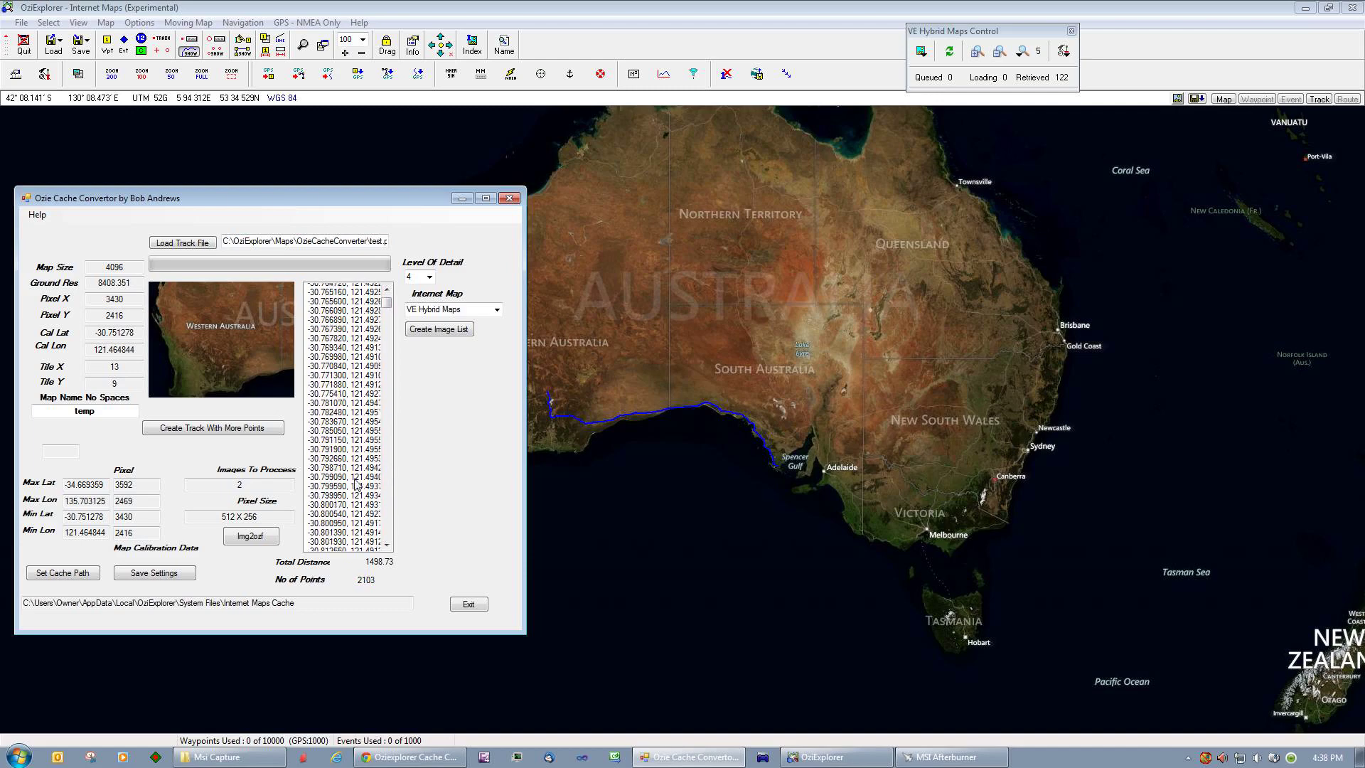
Step: Generate the denser 12553-point track and acknowledge both notices
{"action": "left_click", "coordinate": [239, 431]}
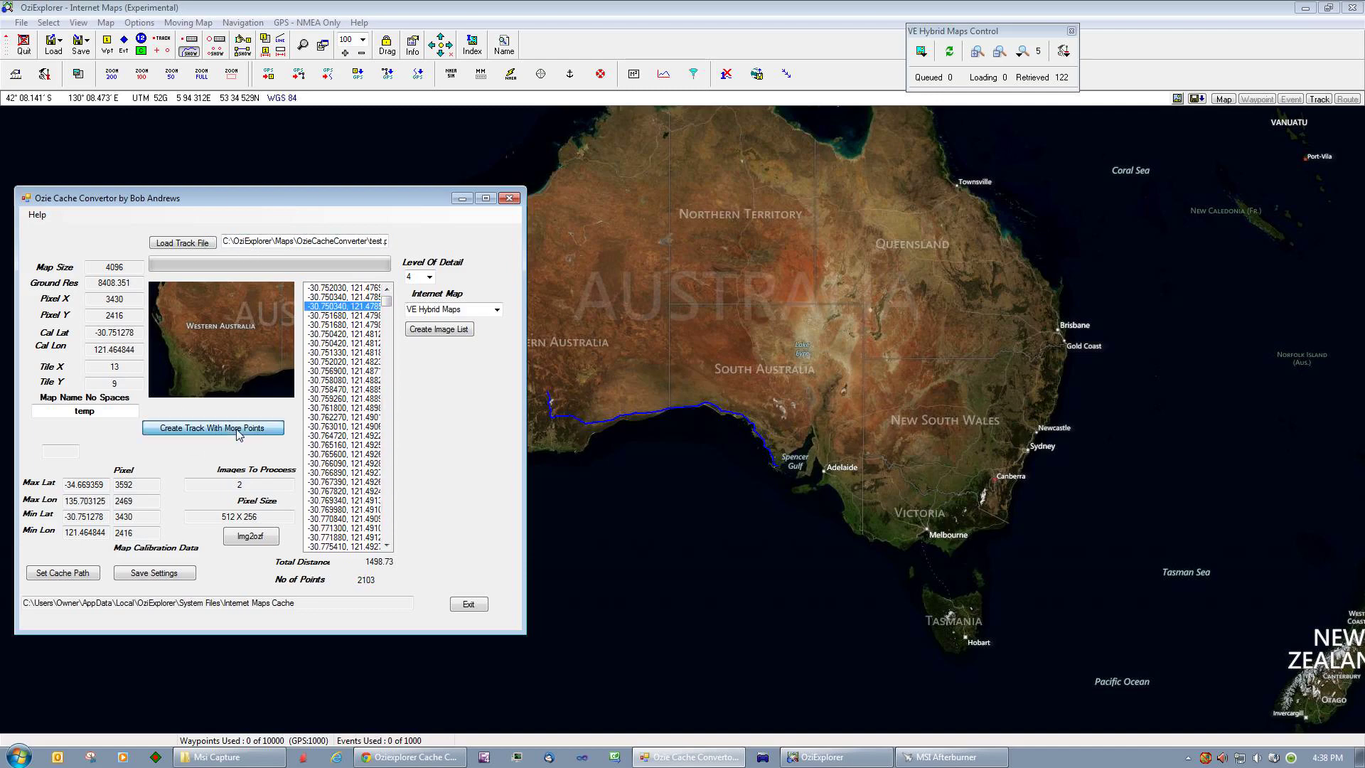
{"action": "left_click", "coordinate": [759, 431]}
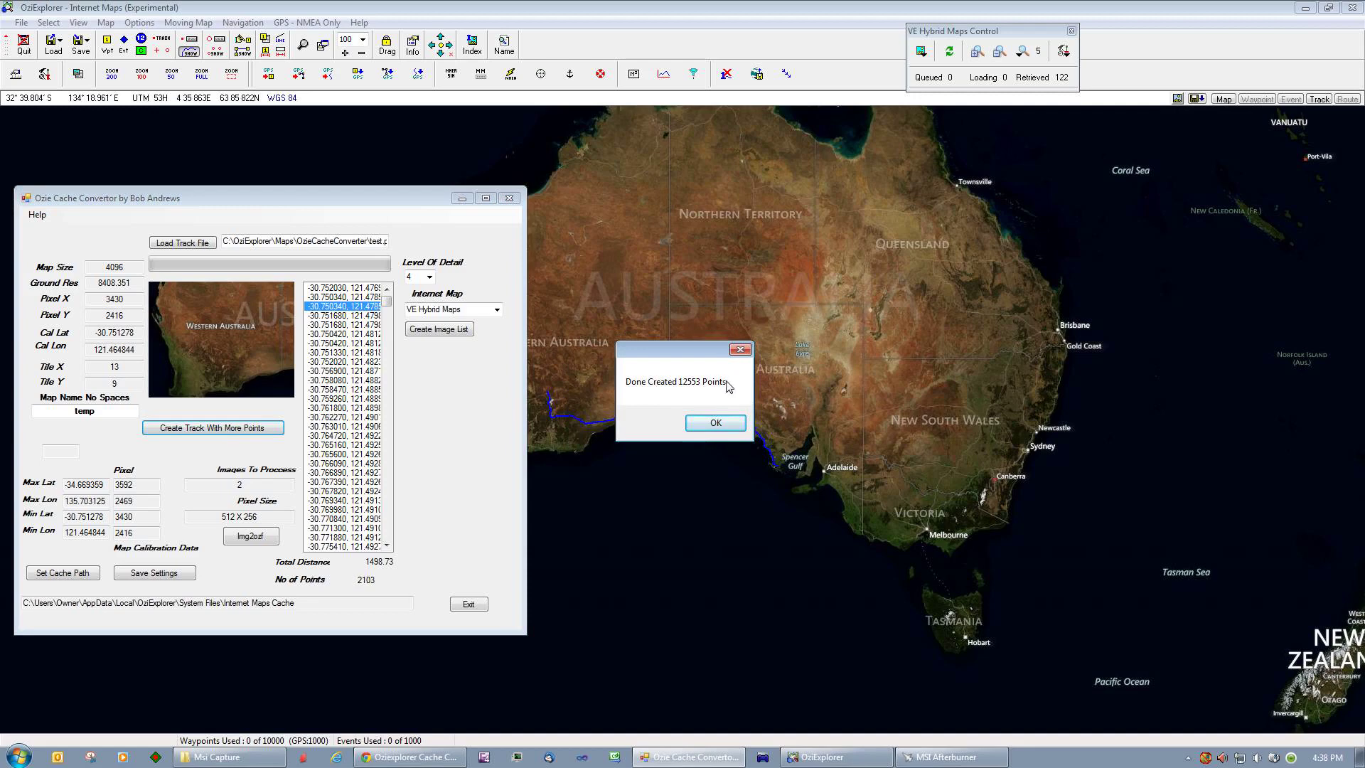
{"action": "left_click", "coordinate": [715, 423]}
{"action": "left_click", "coordinate": [888, 304]}
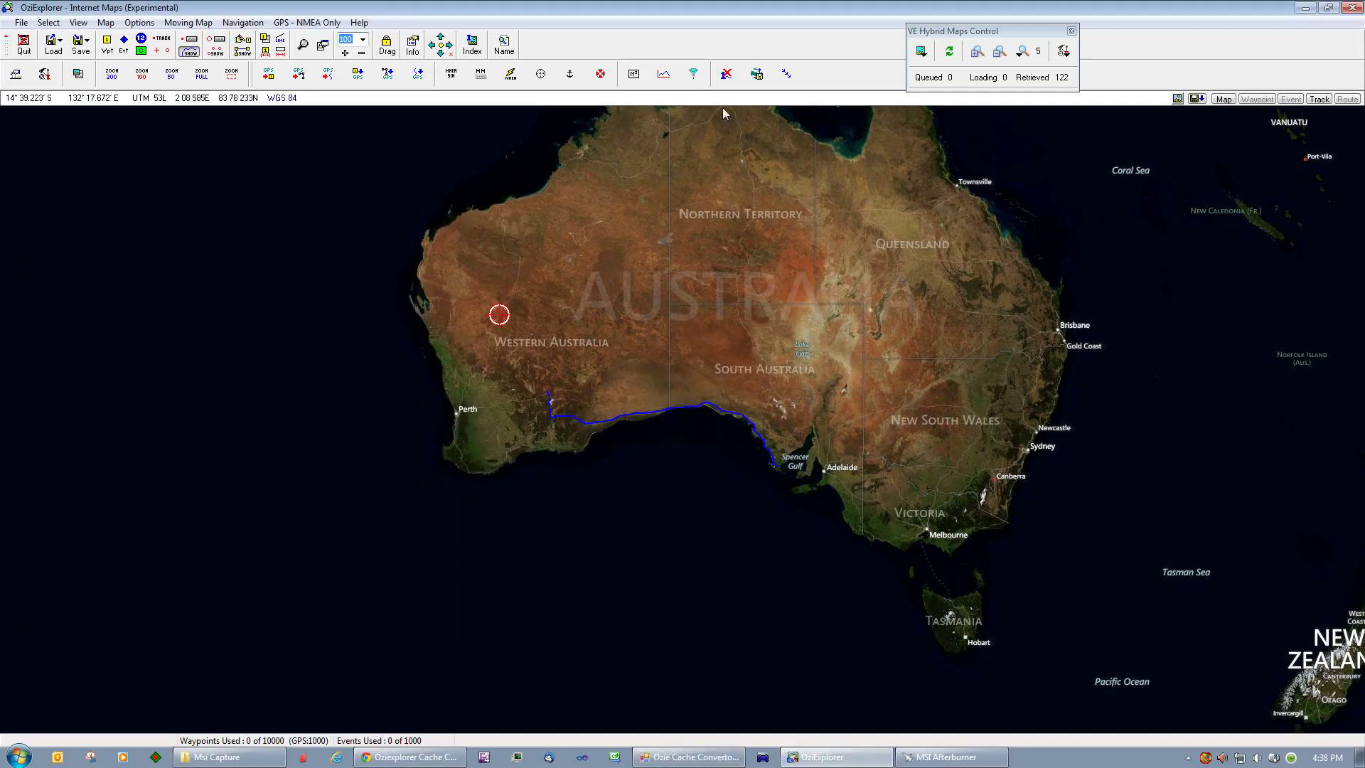
Step: Clear the old track and load 'OzieCacheConv More Points.plt' from file
{"action": "left_click", "coordinate": [726, 73]}
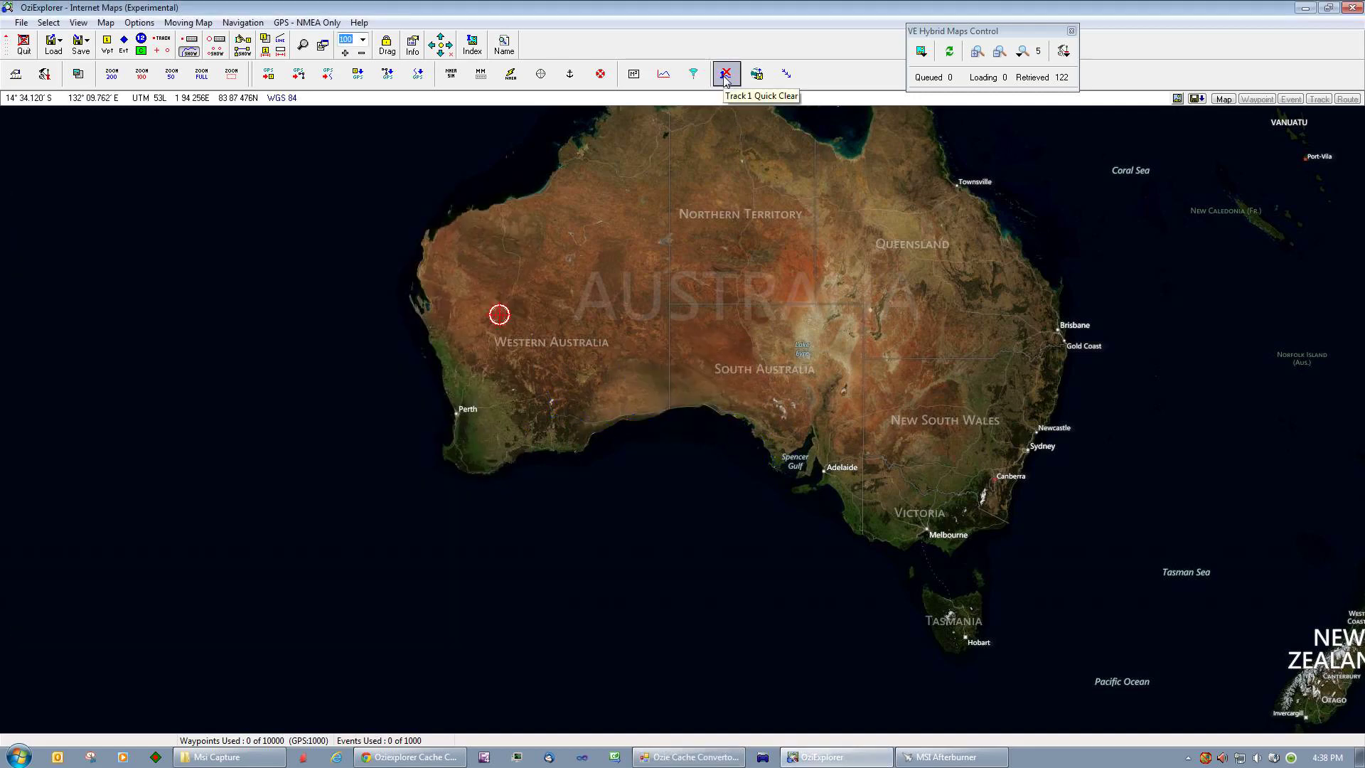
{"action": "left_click", "coordinate": [57, 48]}
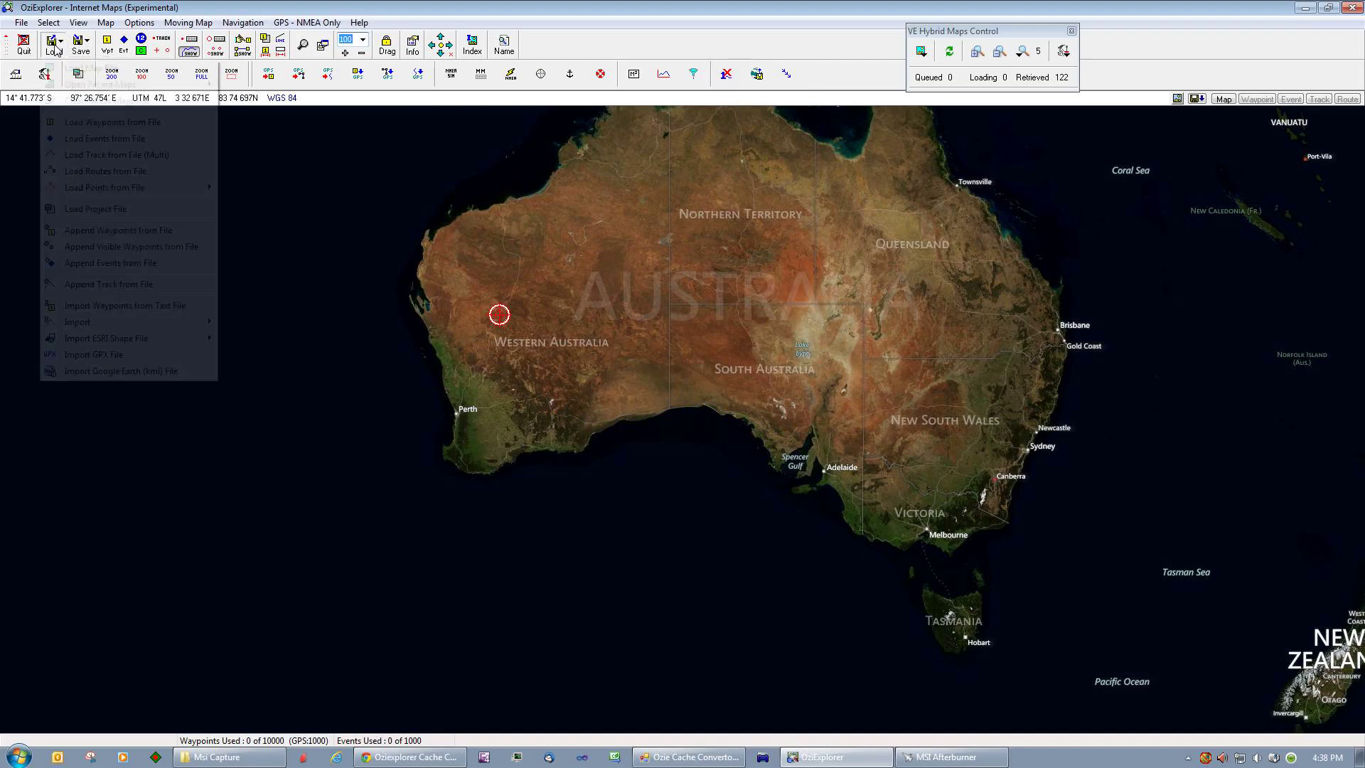
{"action": "left_click", "coordinate": [92, 155]}
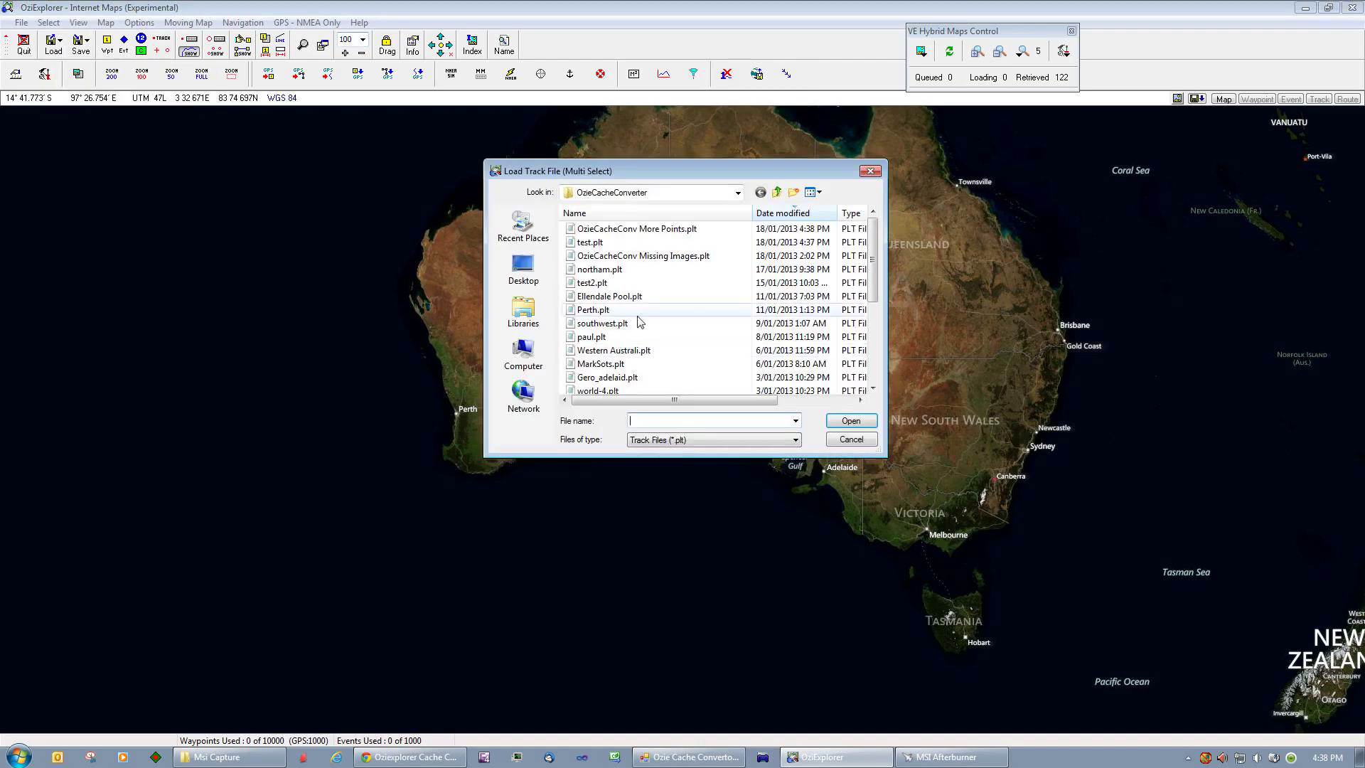
{"action": "left_click", "coordinate": [624, 229]}
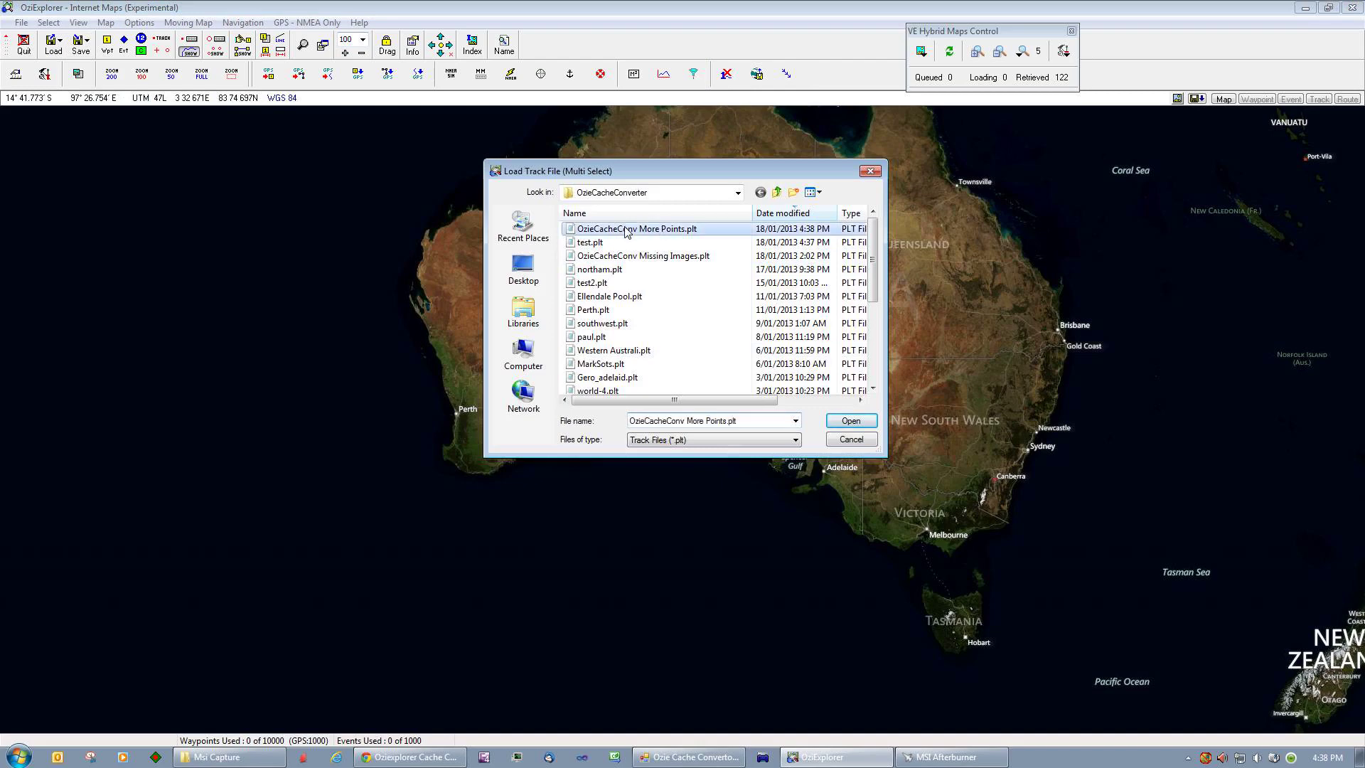
{"action": "left_click", "coordinate": [852, 420]}
{"action": "left_click_drag", "start_coordinate": [654, 494], "coordinate": [770, 339]}
Step: Check in Track Control that the new track is loaded as track 1
{"action": "left_click", "coordinate": [189, 40]}
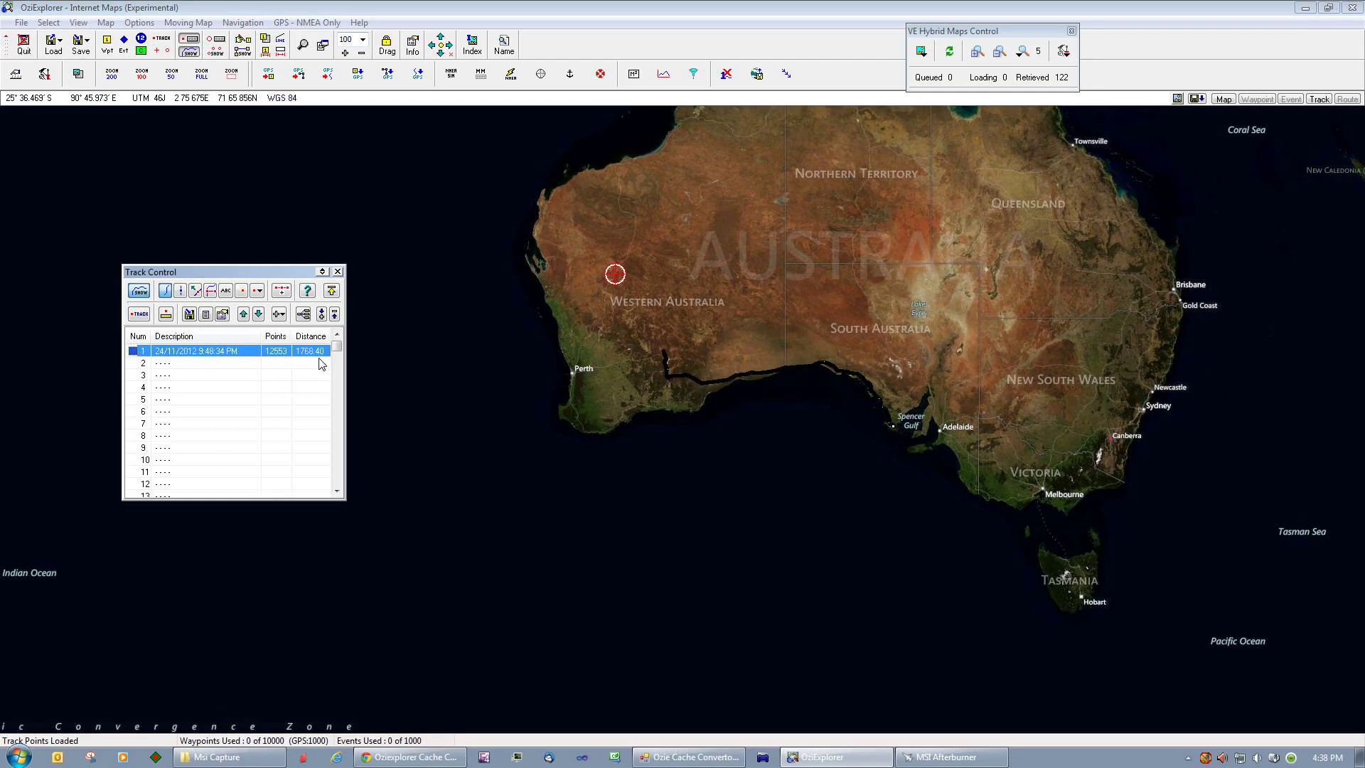
{"action": "left_click", "coordinate": [339, 272]}
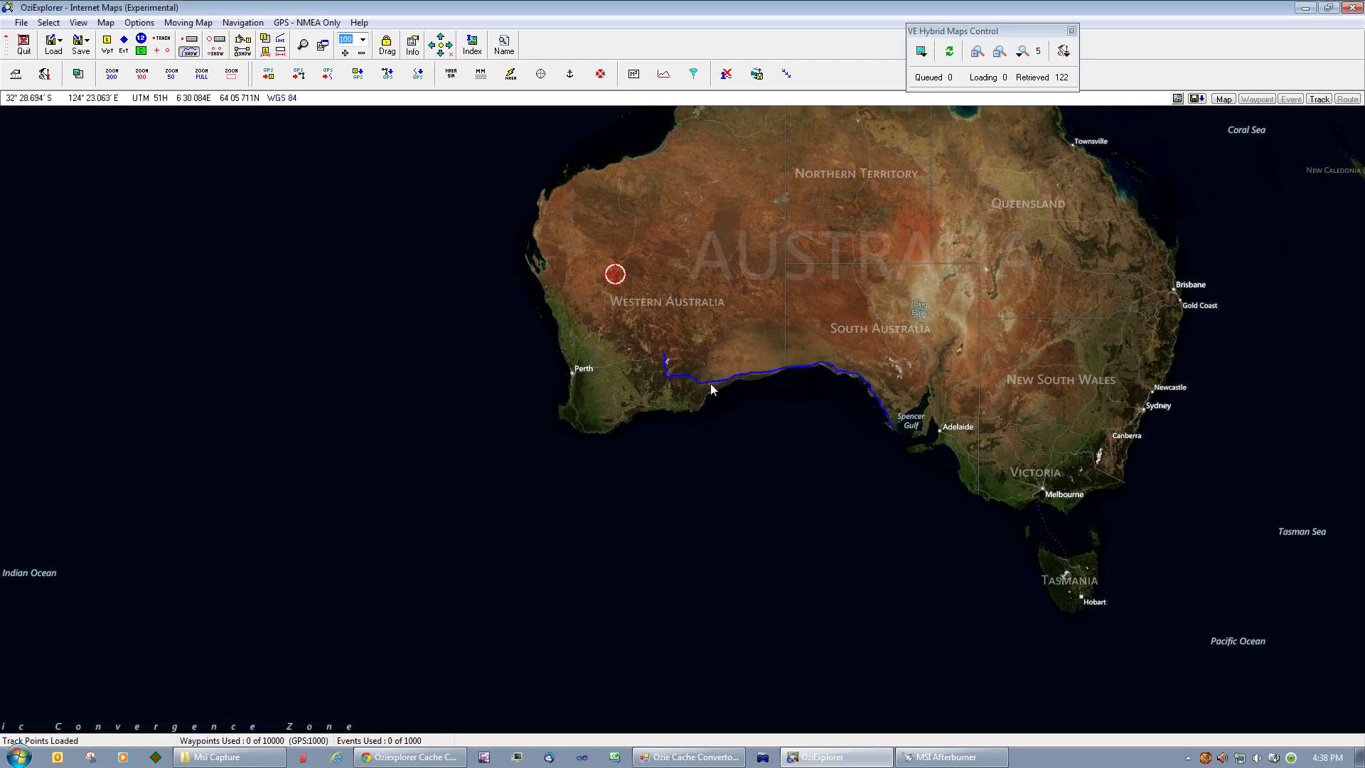
{"action": "left_click_drag", "start_coordinate": [839, 259], "coordinate": [838, 277]}
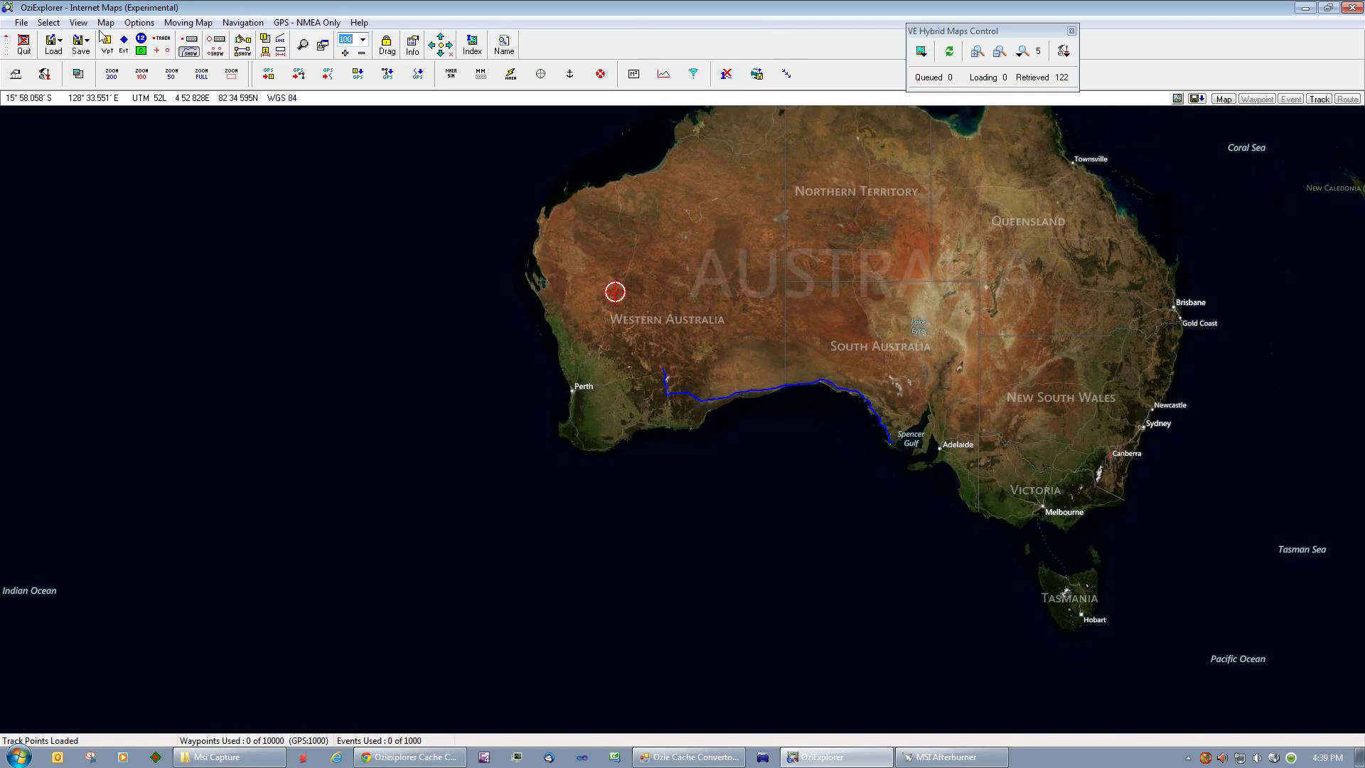
Step: Open and close the toolbar customization window from the File menu
{"action": "left_click", "coordinate": [21, 23]}
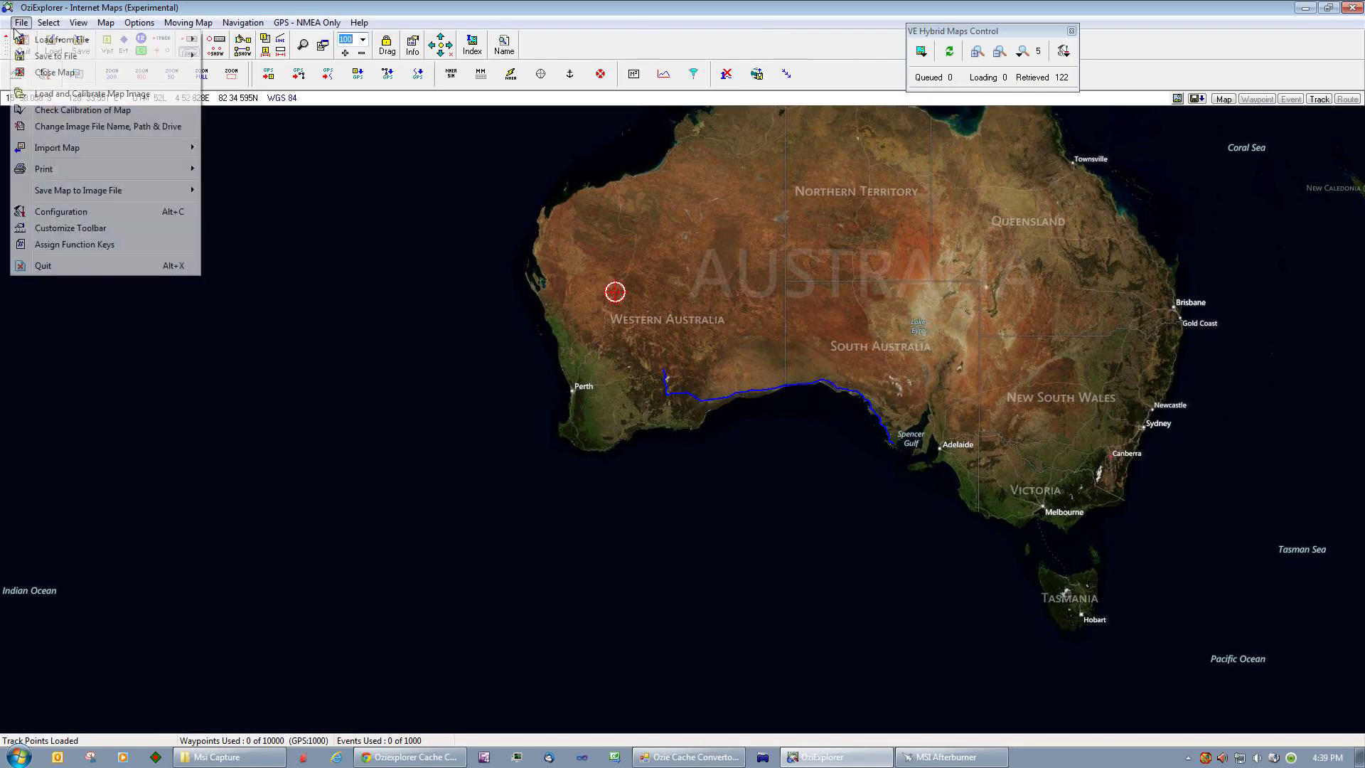
{"action": "left_click", "coordinate": [58, 229]}
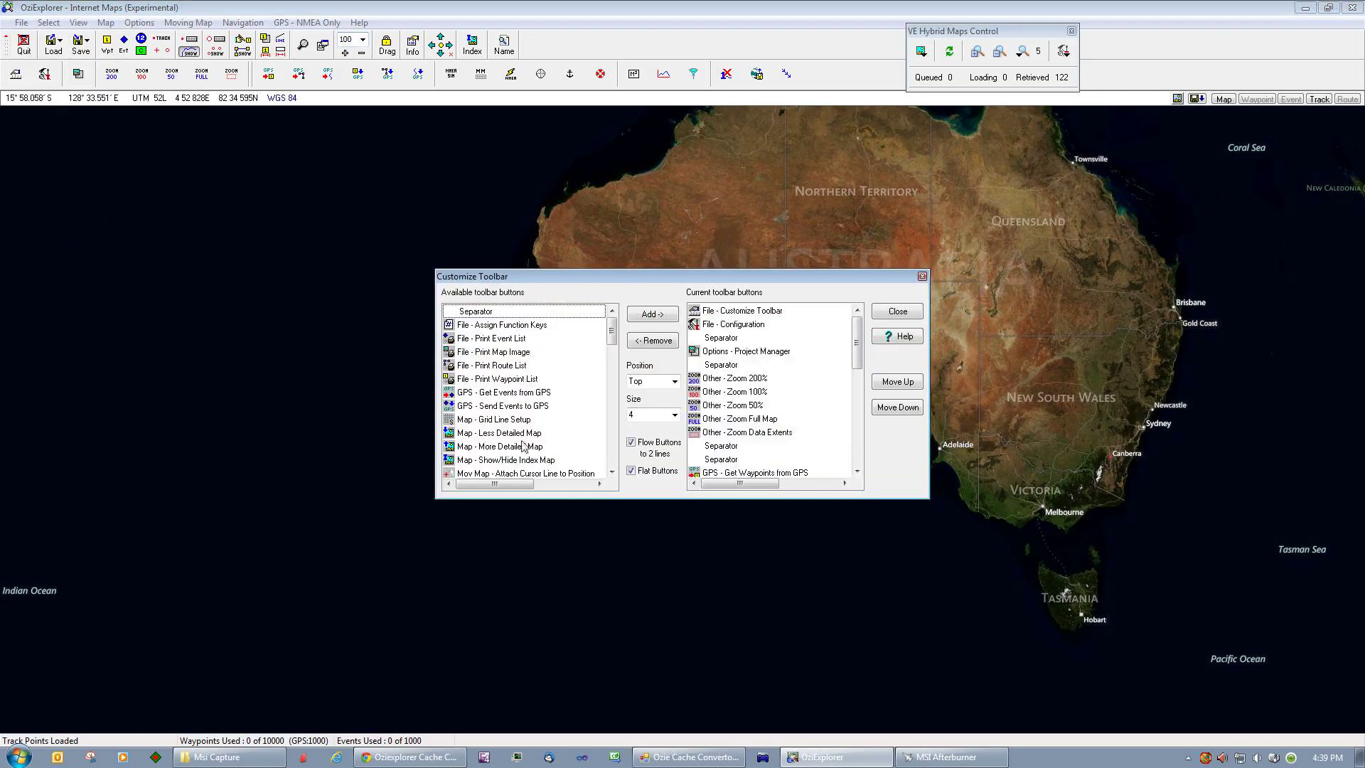
{"action": "left_click_drag", "start_coordinate": [693, 285], "coordinate": [588, 272]}
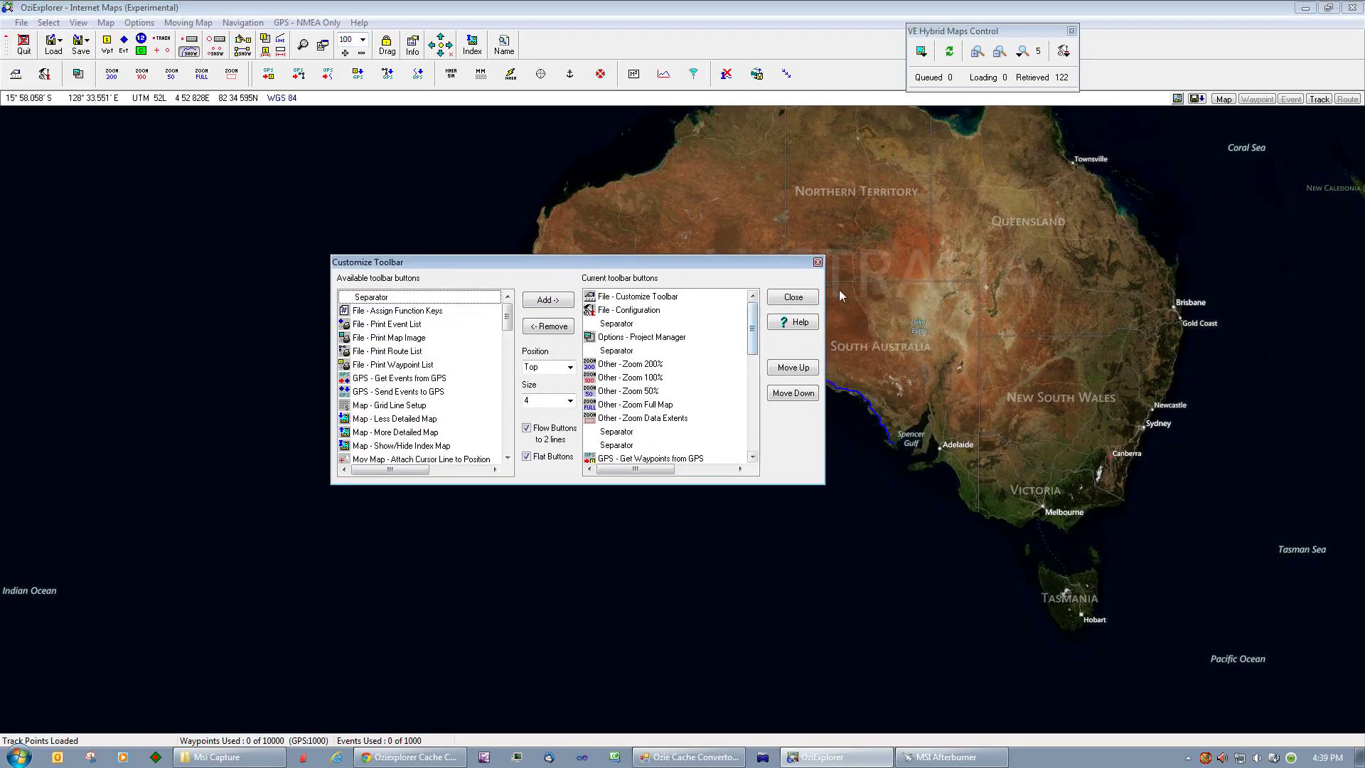
{"action": "left_click", "coordinate": [819, 264]}
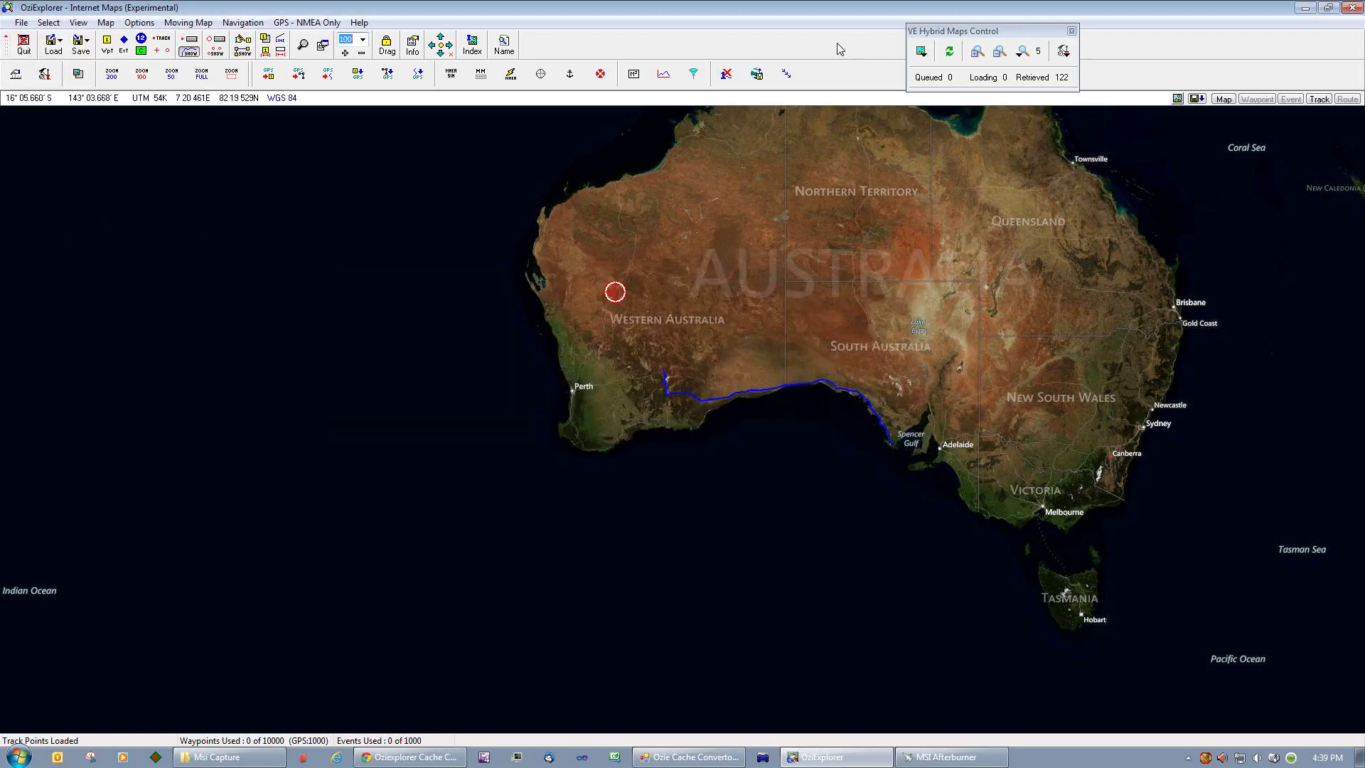
Step: Float Track Replay Control over the map and restart replay after dismissing the access violation
{"action": "left_click", "coordinate": [786, 75]}
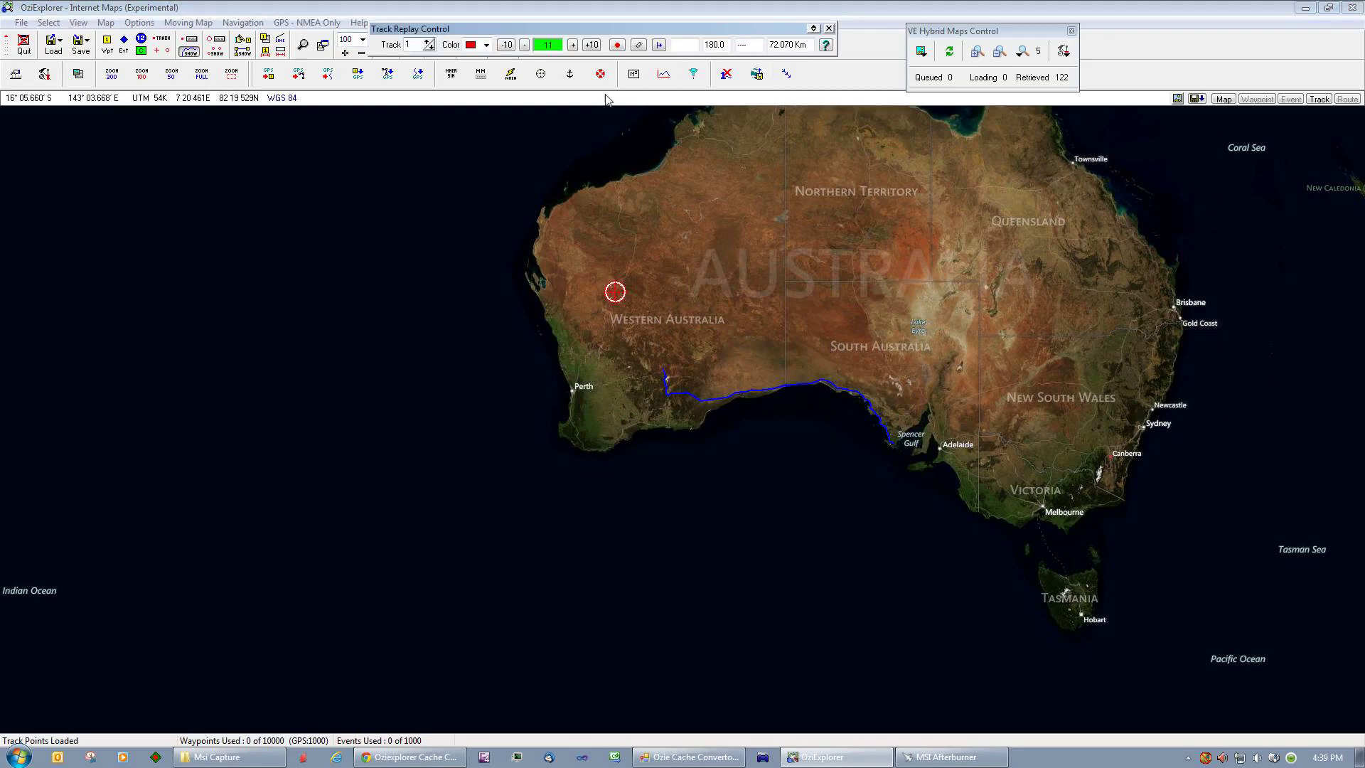
{"action": "left_click_drag", "start_coordinate": [629, 33], "coordinate": [454, 121]}
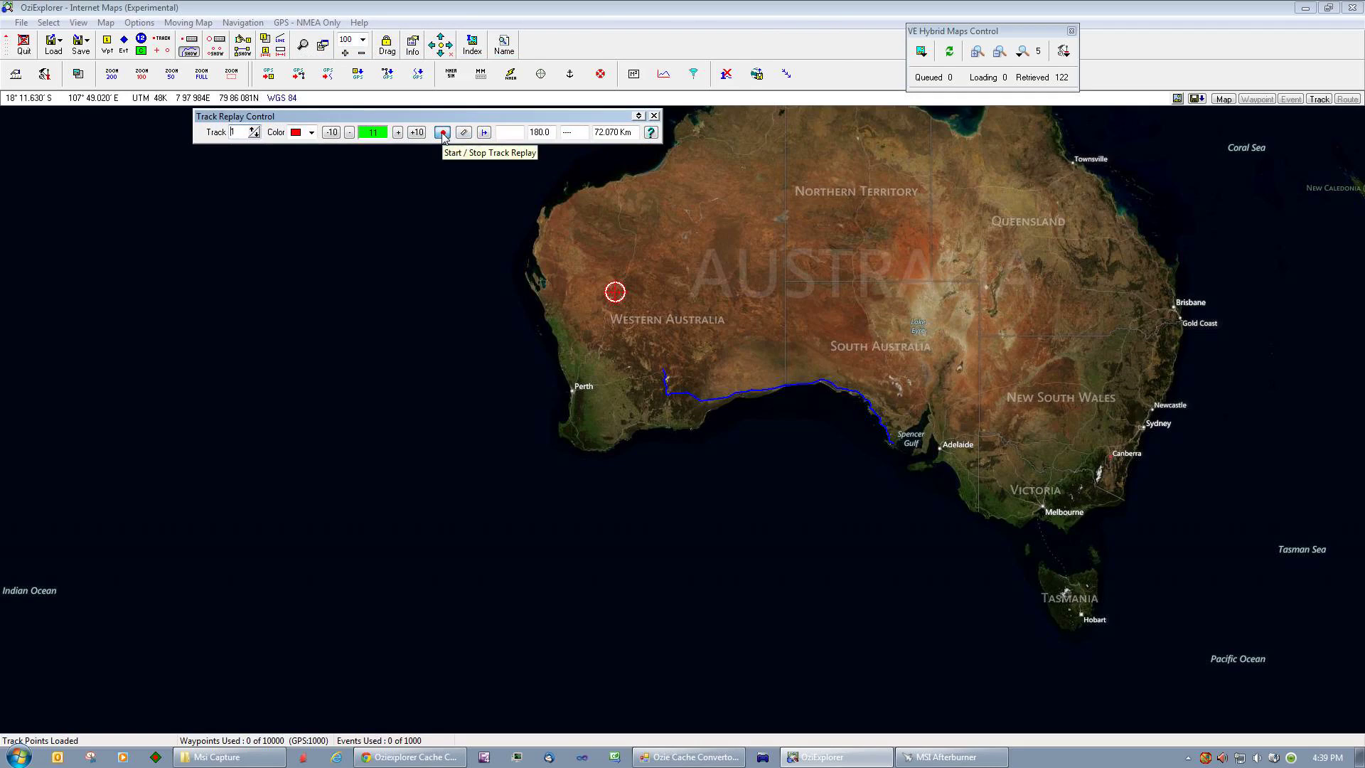
{"action": "left_click", "coordinate": [443, 132]}
{"action": "left_click", "coordinate": [811, 429]}
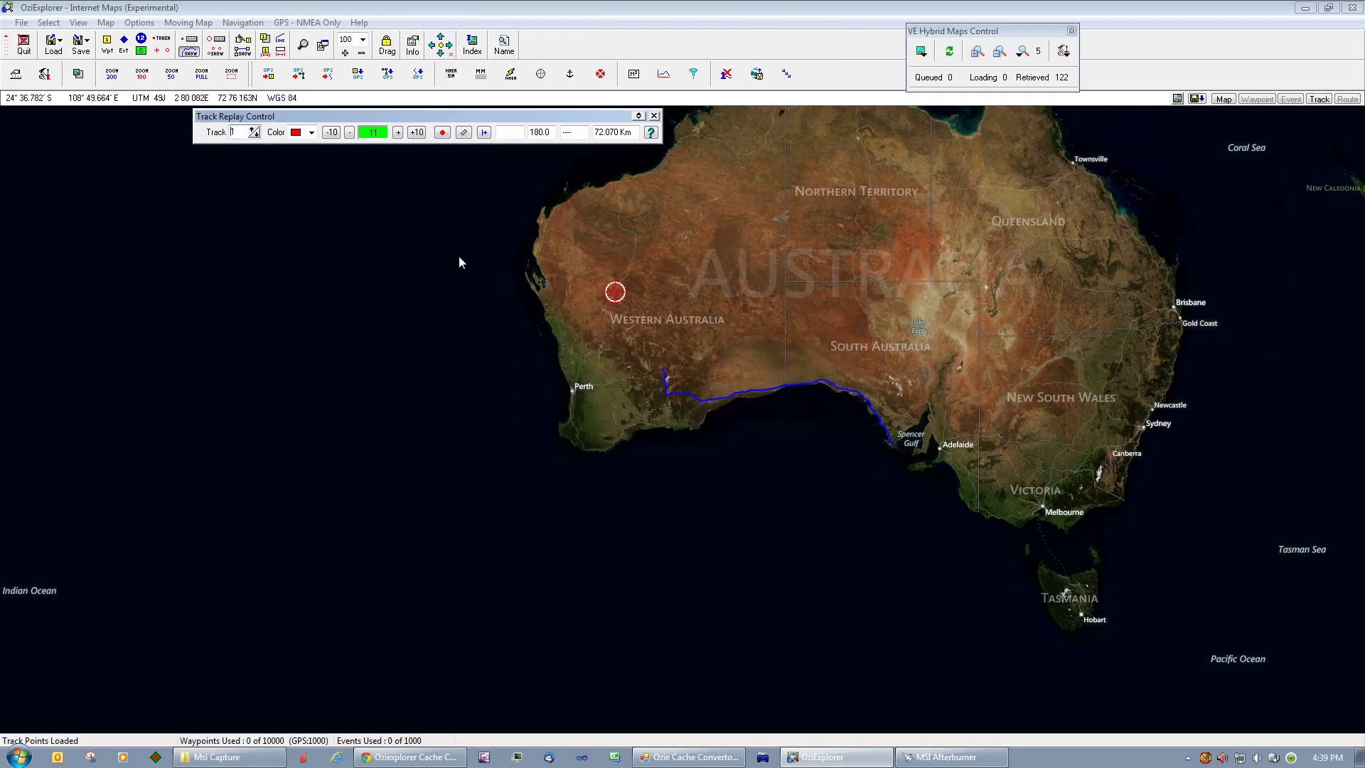
{"action": "left_click", "coordinate": [442, 133]}
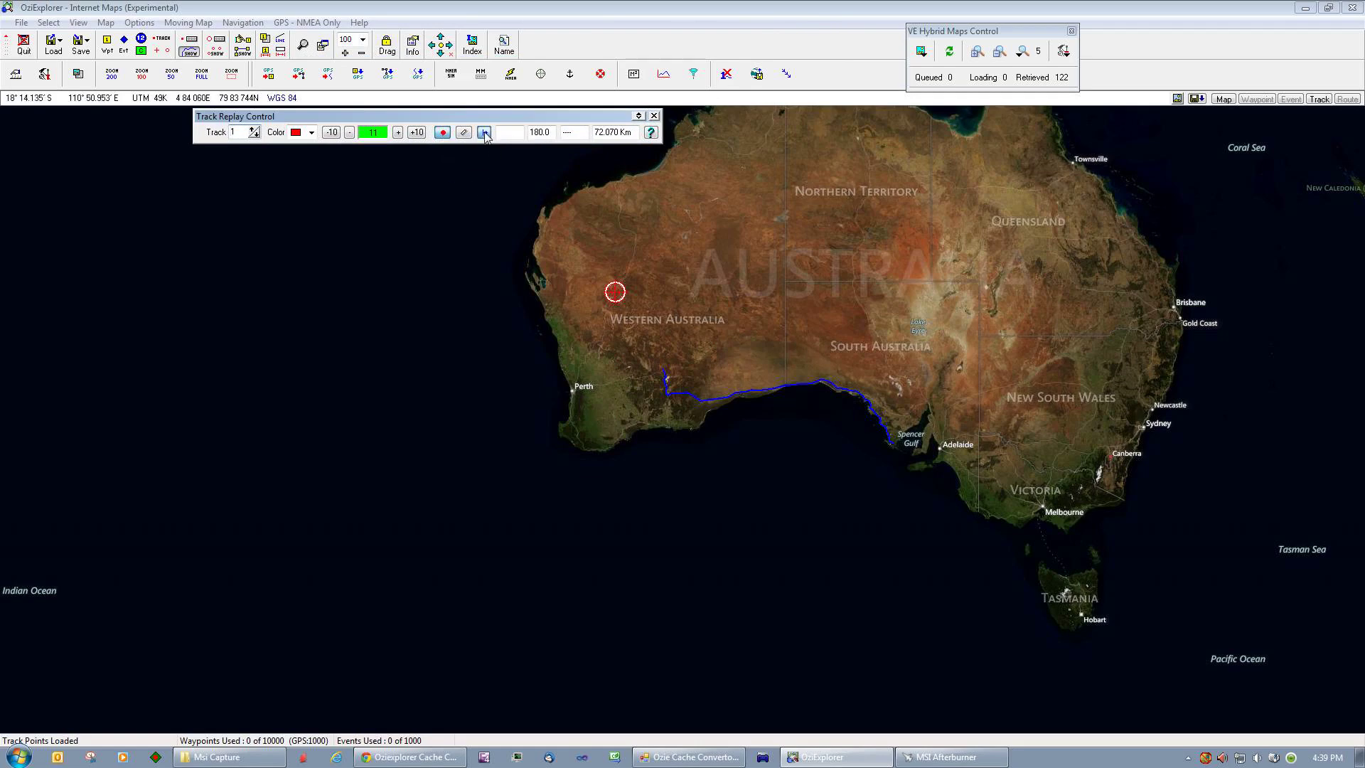
{"action": "left_click", "coordinate": [484, 132]}
Step: Raise the replay speed to 81 and set the satellite map to zoom 12
{"action": "left_click", "coordinate": [418, 133]}
{"action": "left_click", "coordinate": [417, 133]}
{"action": "left_click", "coordinate": [418, 133]}
{"action": "left_click", "coordinate": [418, 133]}
{"action": "left_click", "coordinate": [417, 133]}
{"action": "left_click", "coordinate": [417, 133]}
{"action": "left_click", "coordinate": [417, 133]}
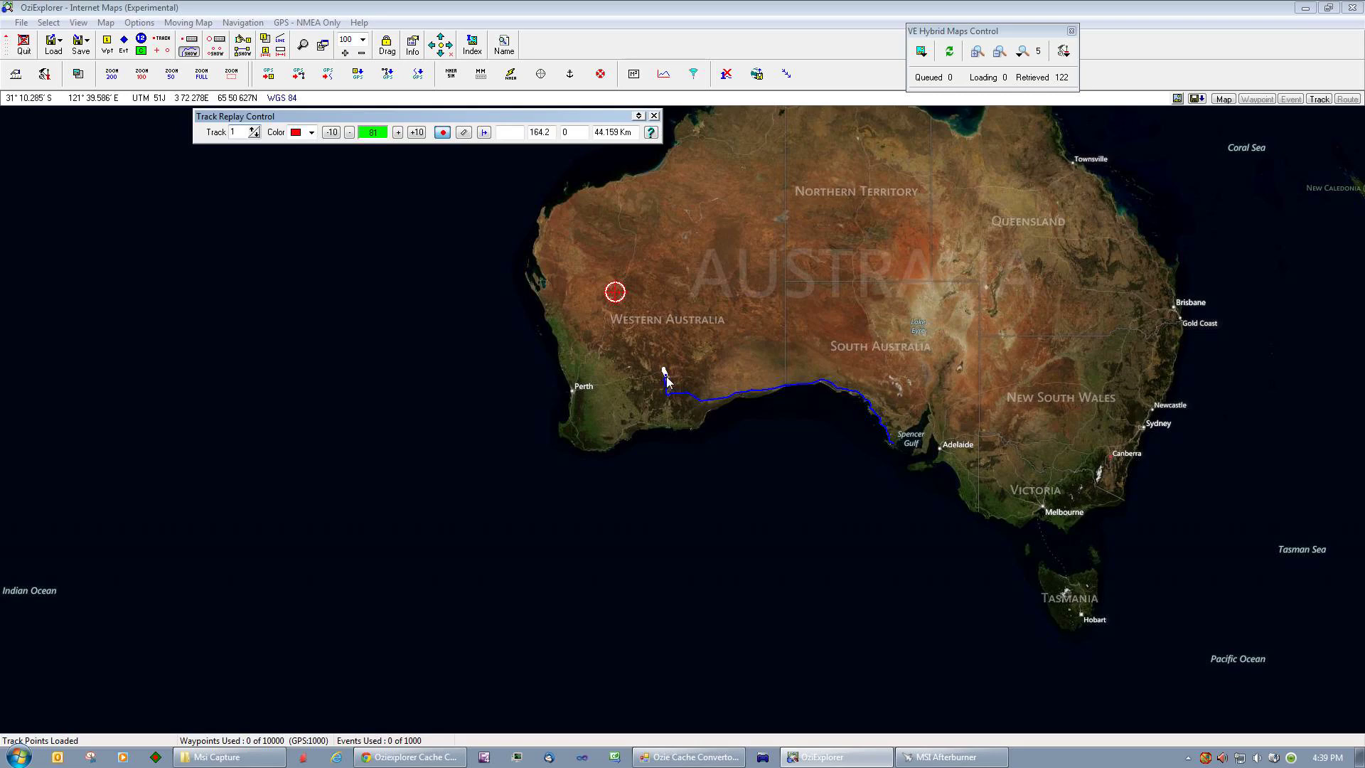
{"action": "left_click", "coordinate": [1023, 51]}
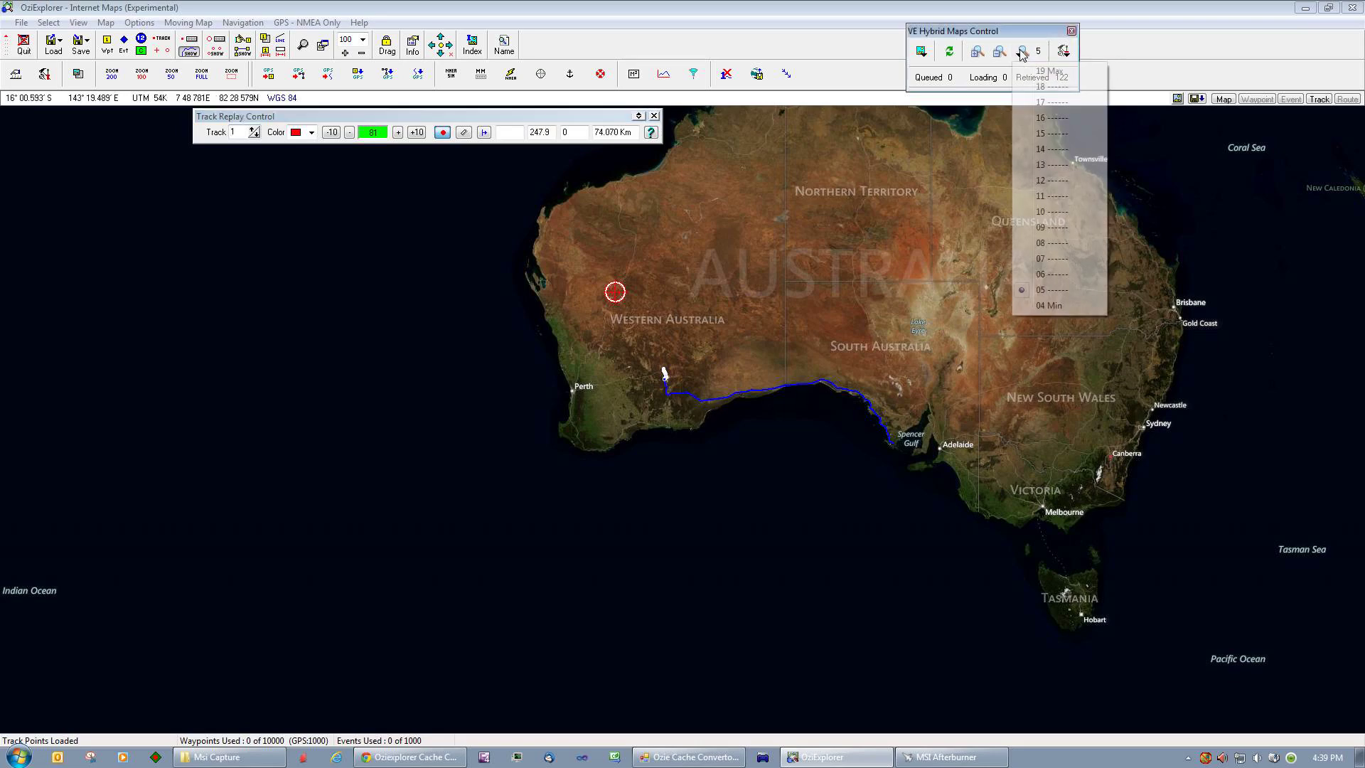
{"action": "left_click", "coordinate": [1045, 180]}
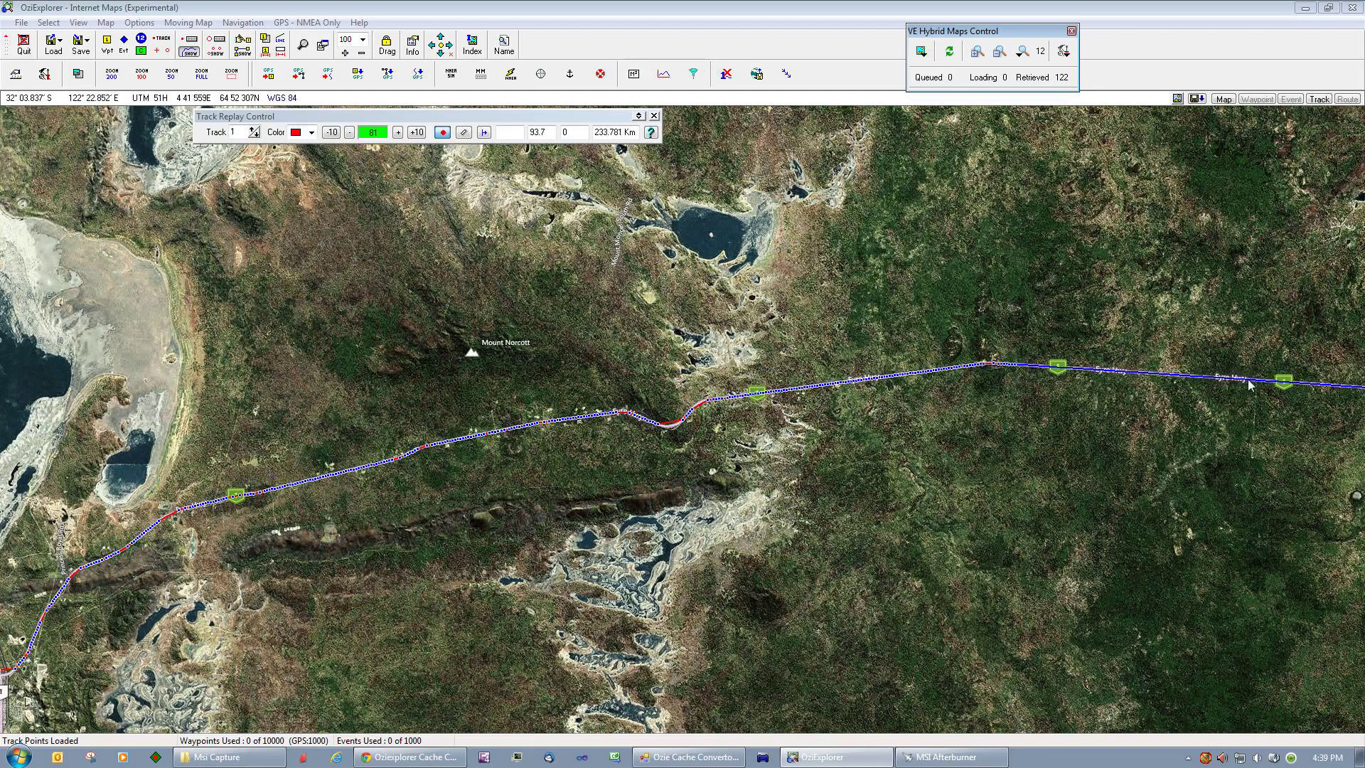
Step: Switch the VE Hybrid map to zoom 16 and slow the replay to speed 4
{"action": "left_click", "coordinate": [1022, 52]}
{"action": "left_click", "coordinate": [1027, 118]}
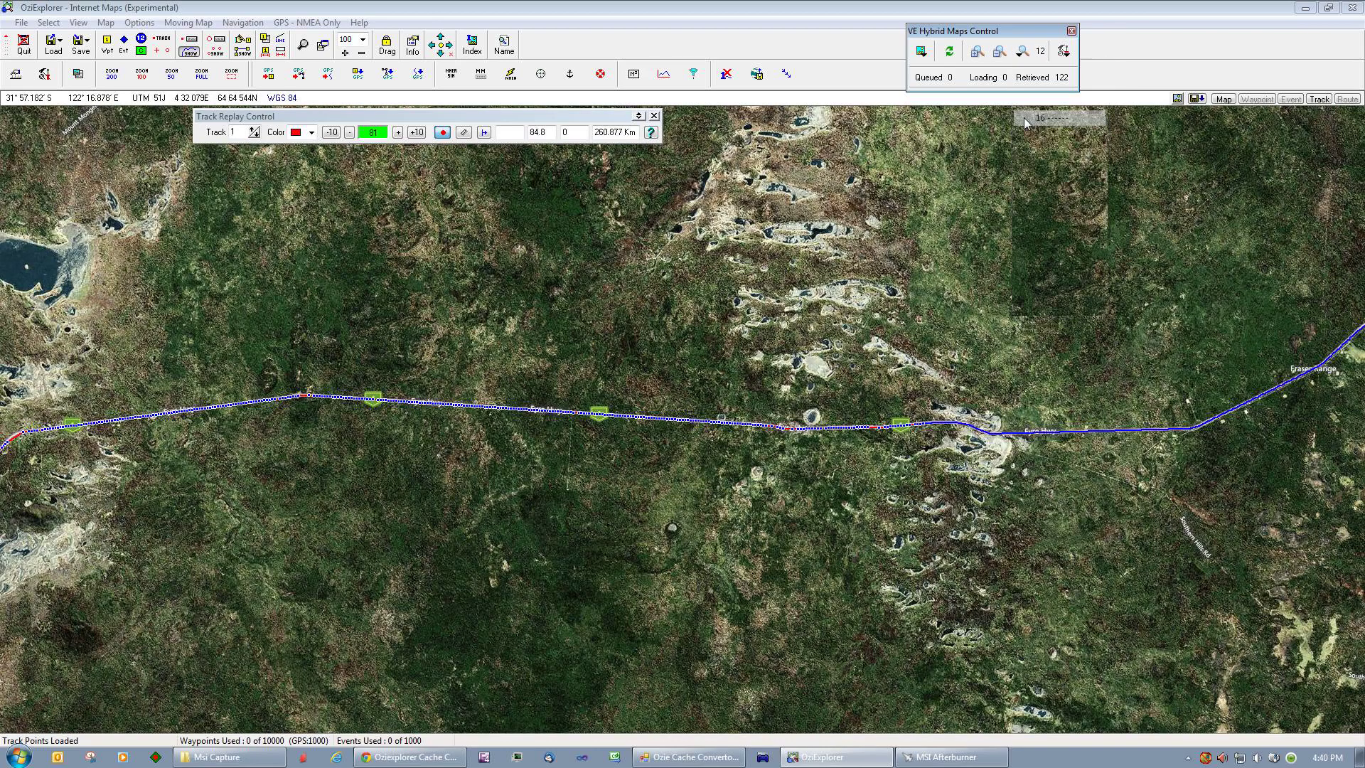
{"action": "left_click", "coordinate": [332, 132]}
{"action": "left_click", "coordinate": [331, 132]}
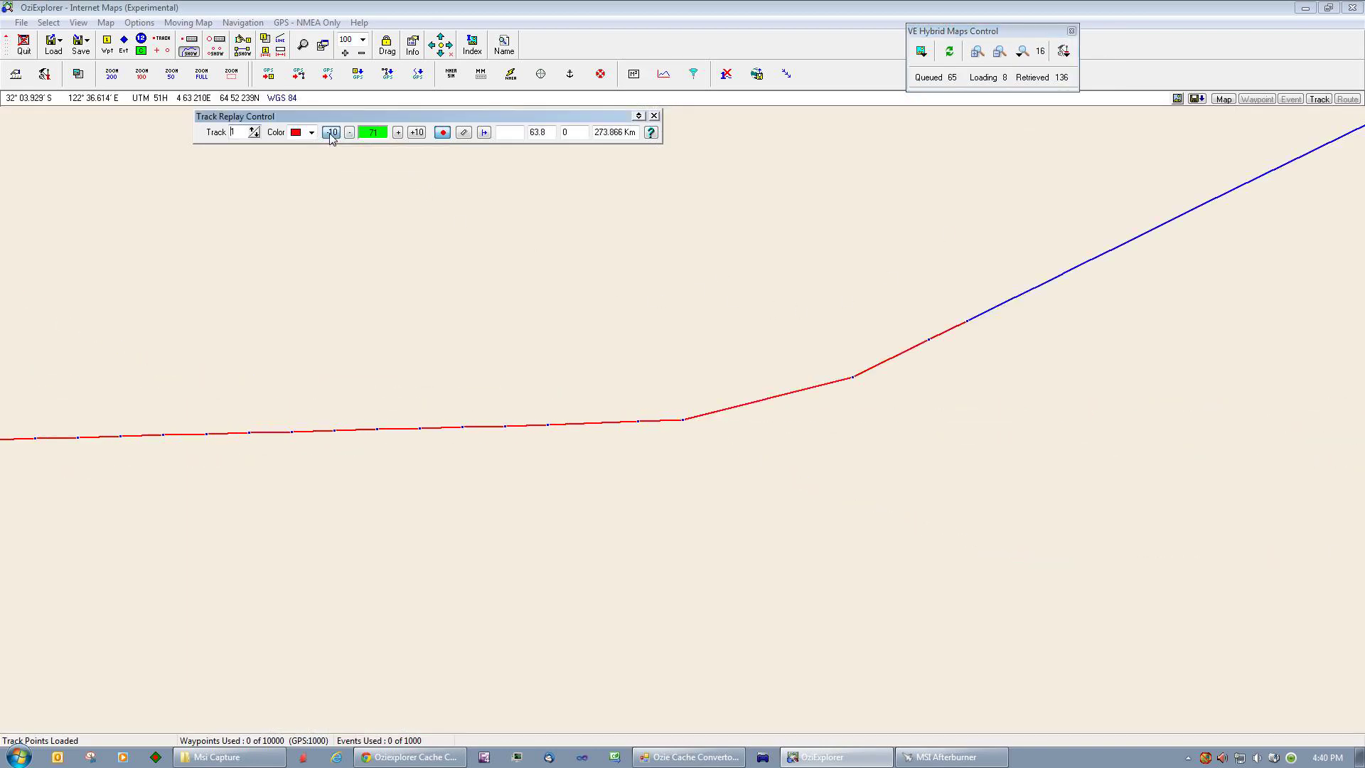
{"action": "left_click", "coordinate": [332, 132]}
{"action": "left_click", "coordinate": [331, 132]}
{"action": "left_click", "coordinate": [331, 132]}
{"action": "left_click", "coordinate": [331, 133]}
{"action": "left_click", "coordinate": [332, 132]}
{"action": "left_click", "coordinate": [331, 132]}
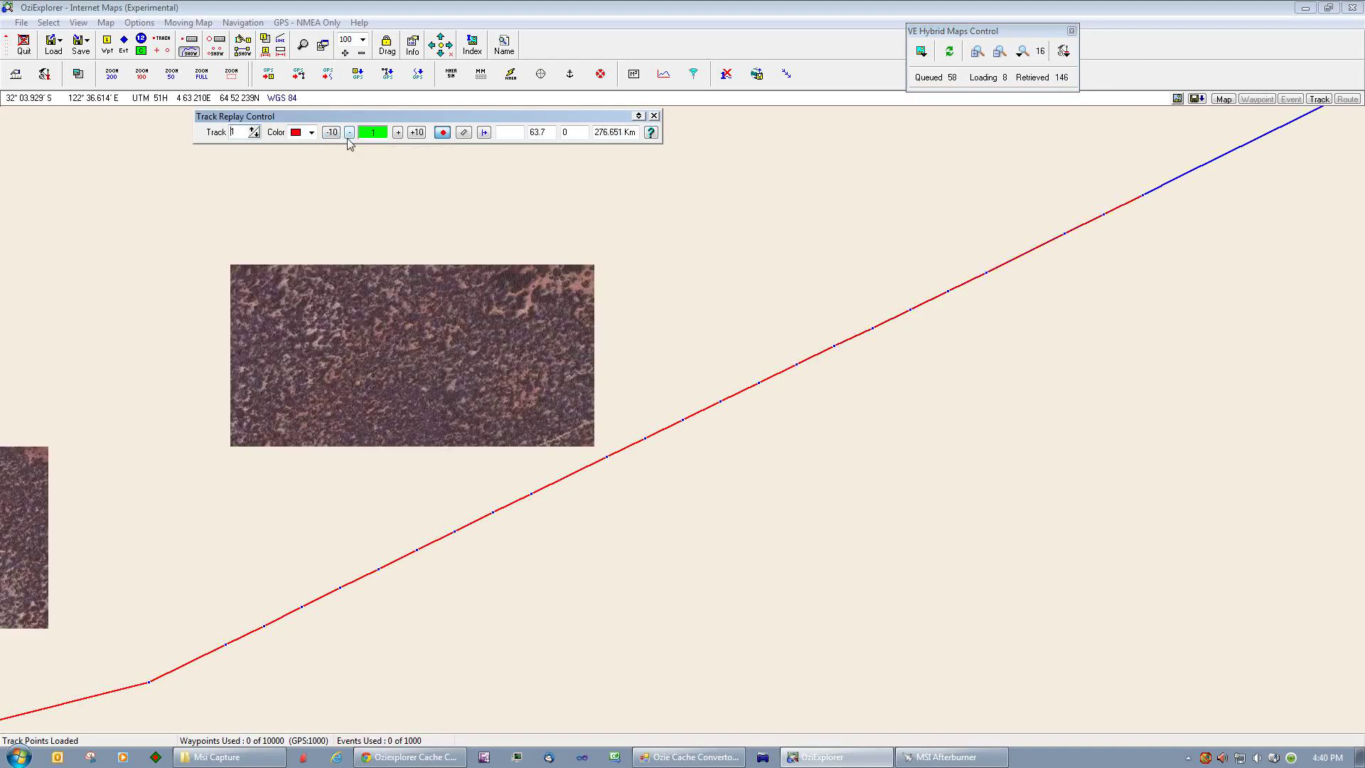
{"action": "left_click", "coordinate": [398, 133]}
{"action": "left_click", "coordinate": [398, 133]}
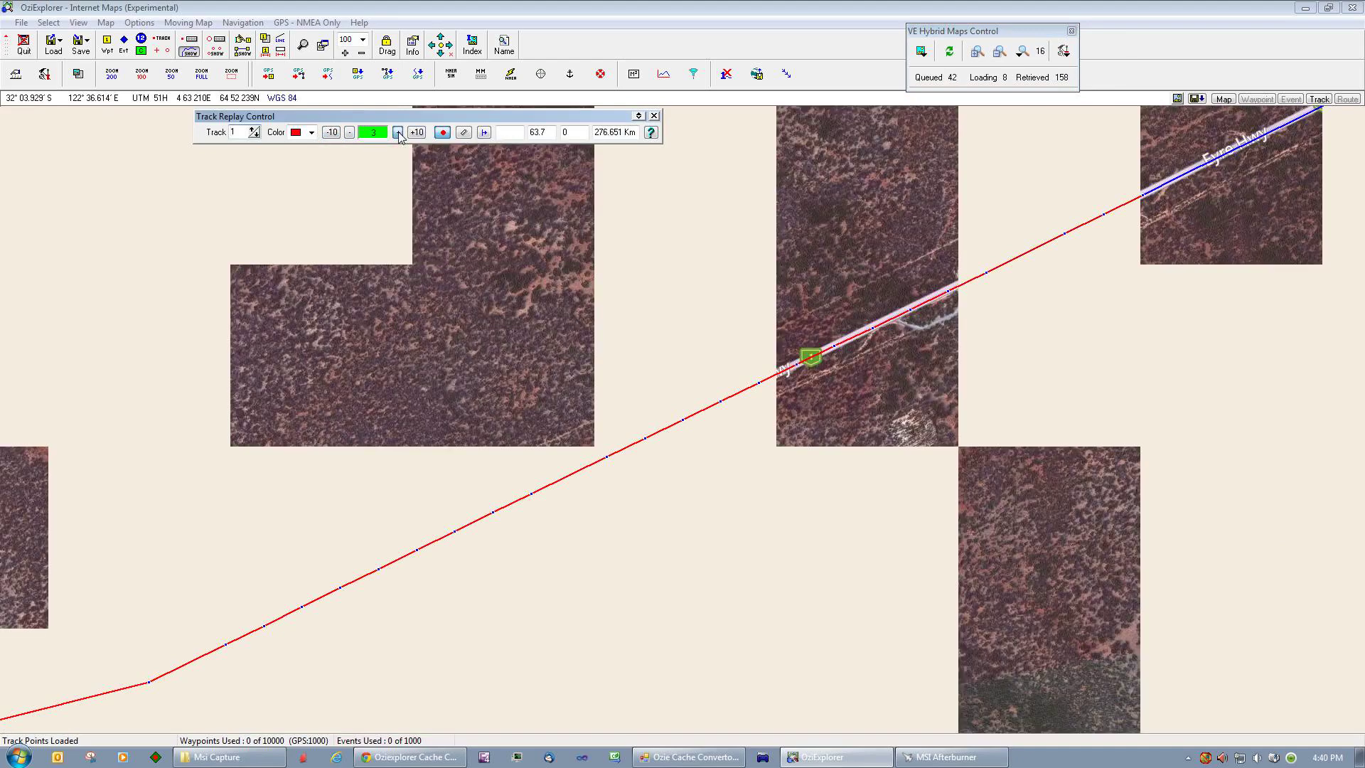
{"action": "left_click", "coordinate": [398, 133]}
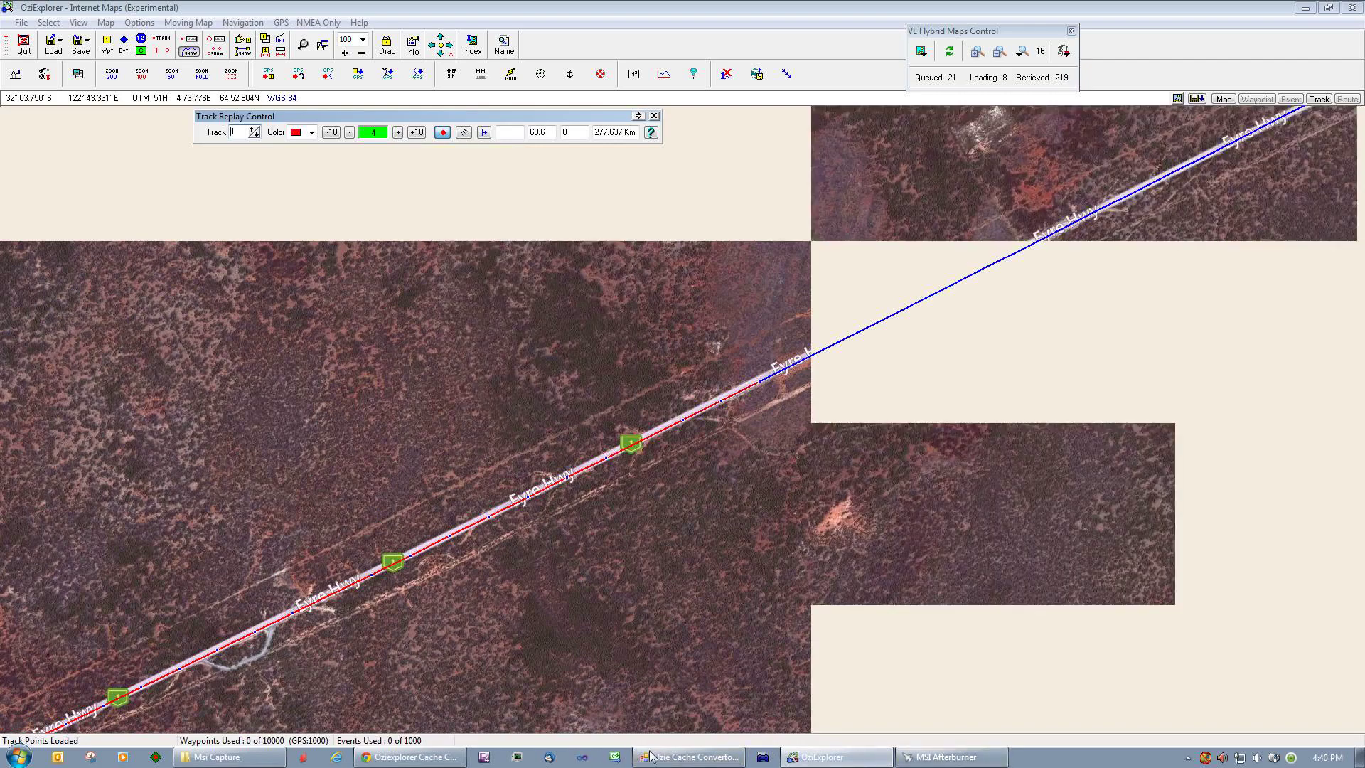
{"action": "left_click", "coordinate": [694, 759]}
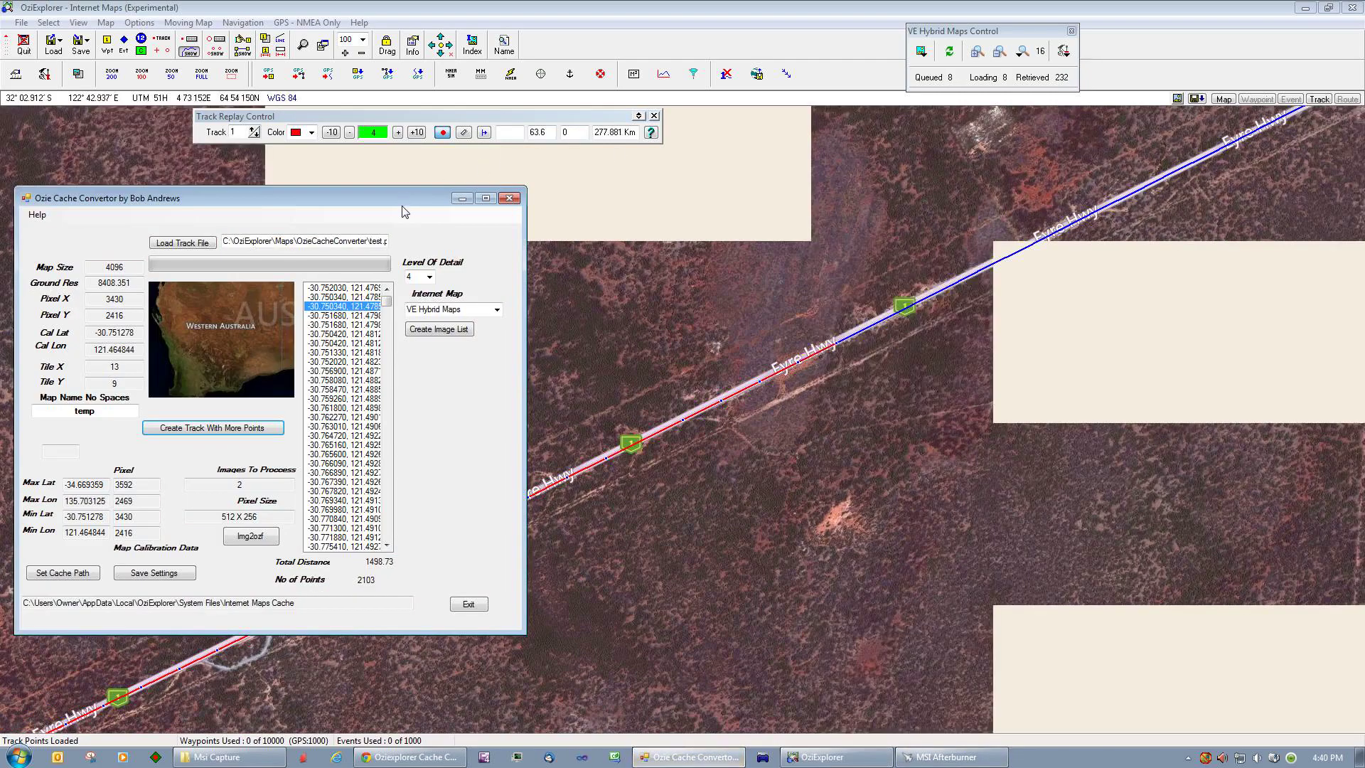
Step: Set the converter's level of detail to 18 and dismiss the resulting error
{"action": "left_click_drag", "start_coordinate": [404, 197], "coordinate": [648, 140]}
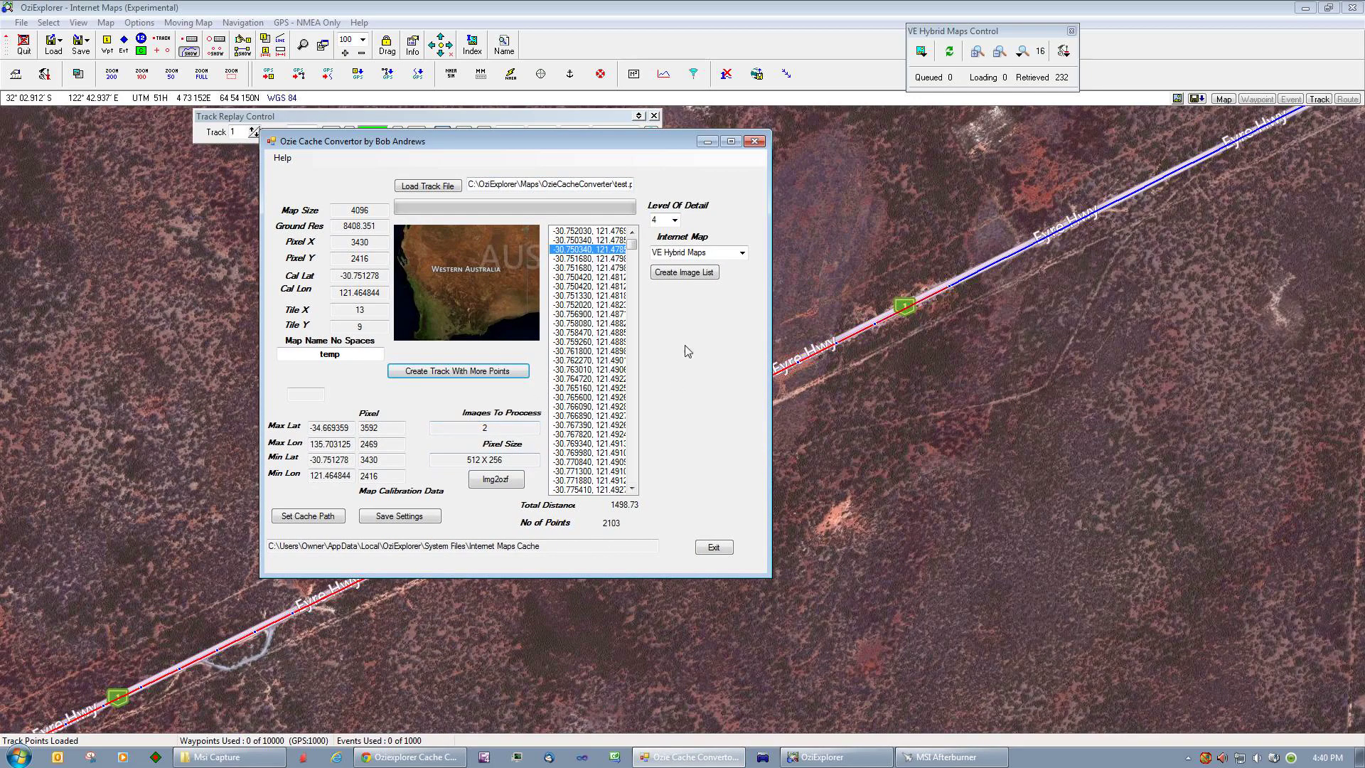
{"action": "left_click", "coordinate": [668, 220]}
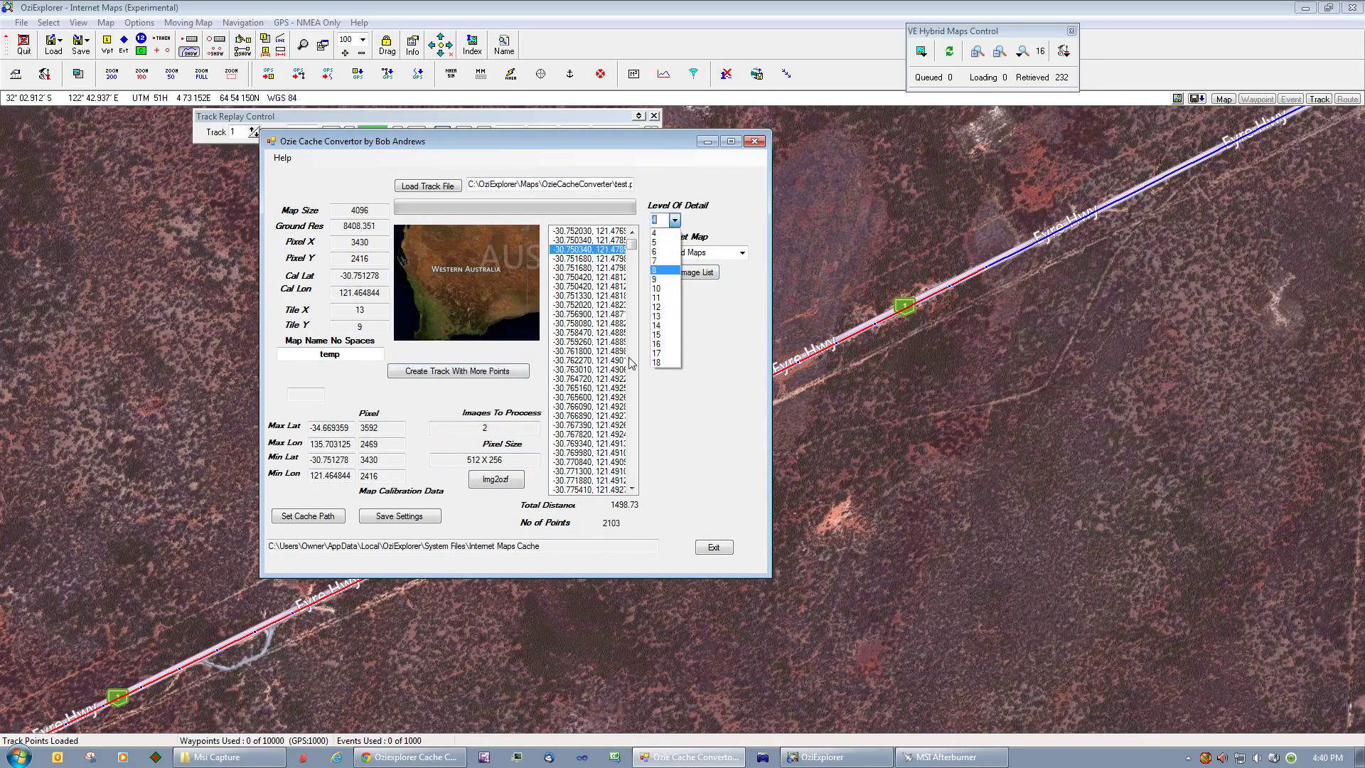
{"action": "left_click", "coordinate": [667, 366]}
{"action": "left_click", "coordinate": [816, 429]}
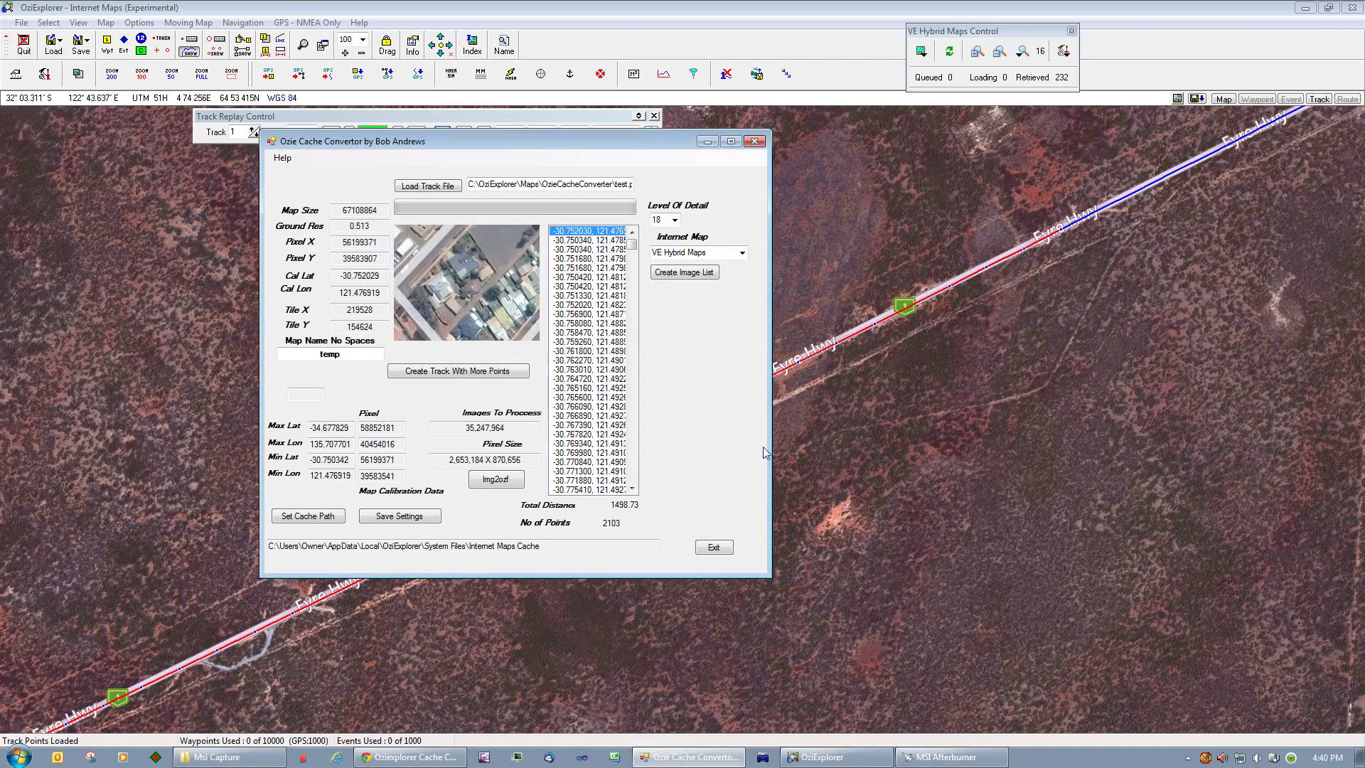
Step: Review the Images To Process and Pixel Size values, then close the converter window
{"action": "left_click_drag", "start_coordinate": [507, 429], "coordinate": [437, 430]}
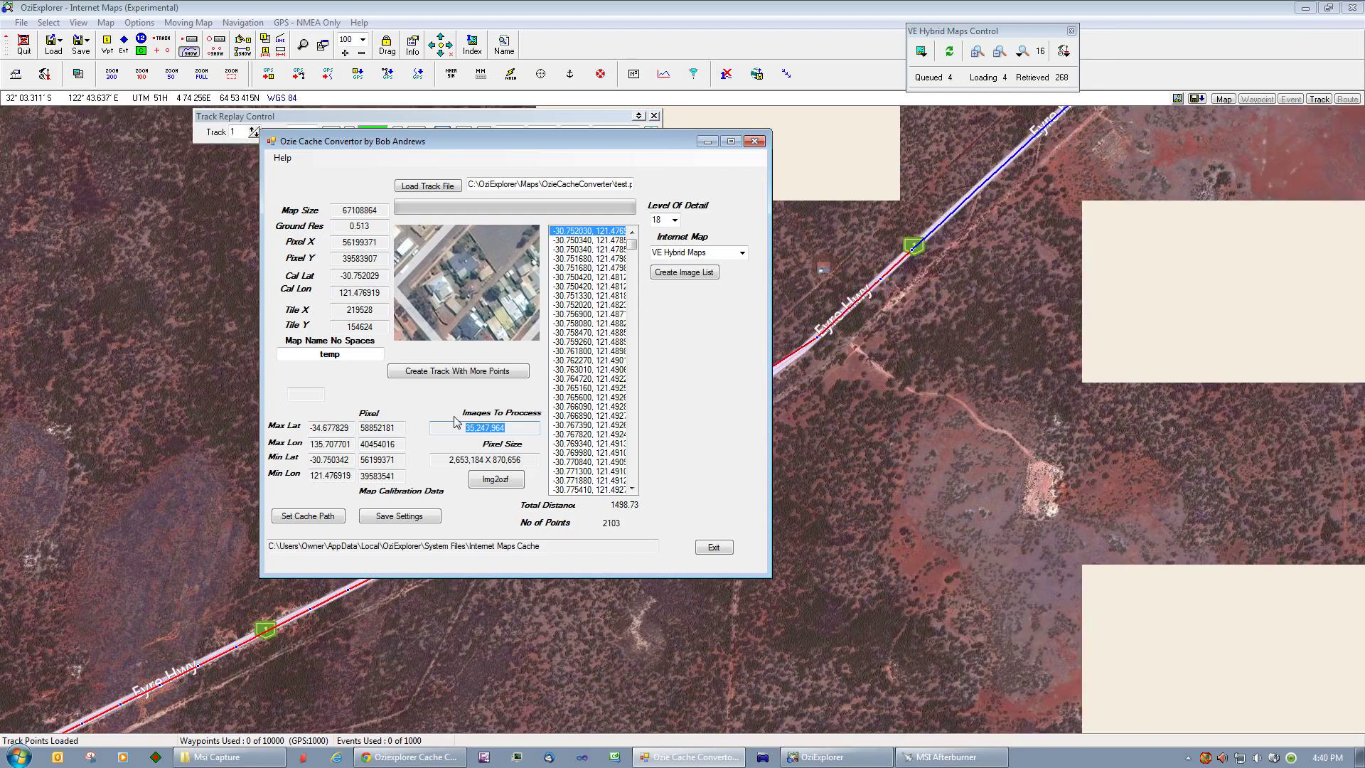
{"action": "left_click_drag", "start_coordinate": [529, 462], "coordinate": [431, 466]}
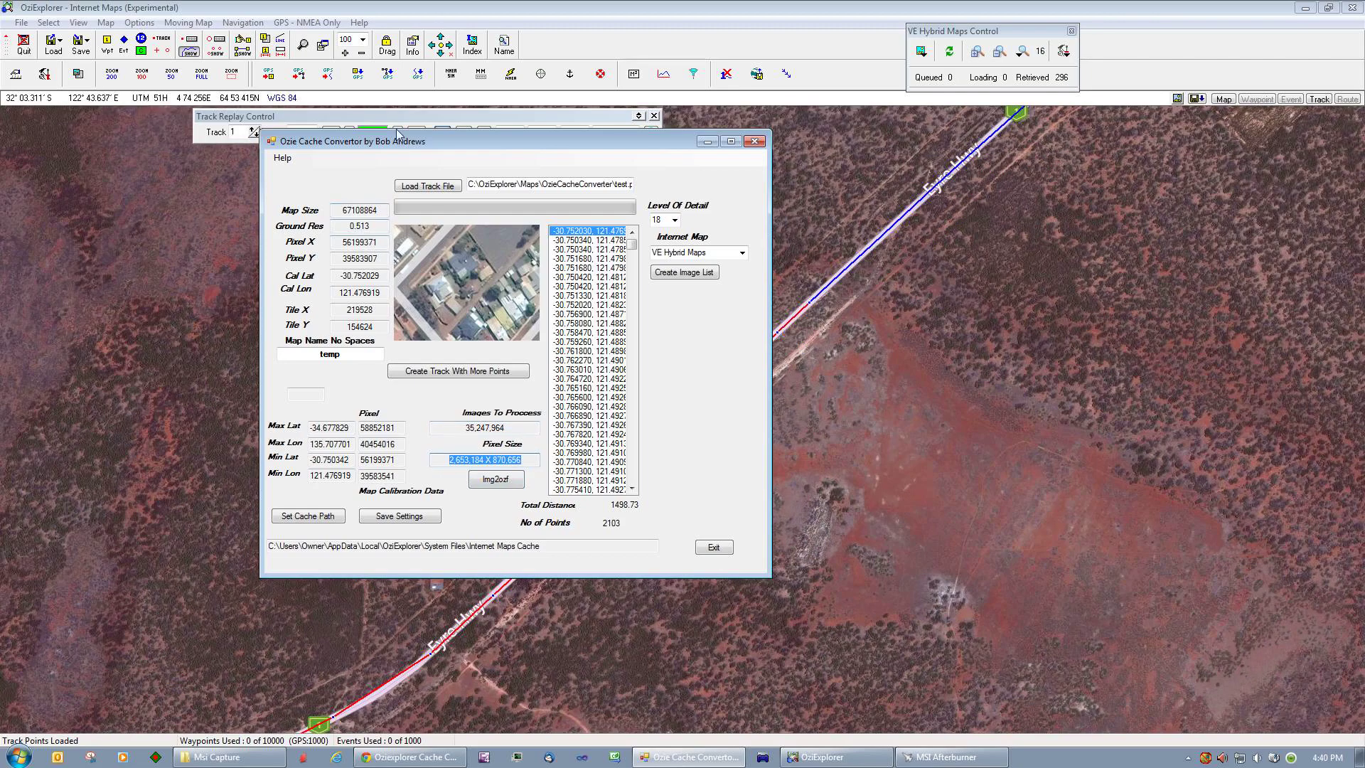
{"action": "left_click_drag", "start_coordinate": [569, 149], "coordinate": [452, 175]}
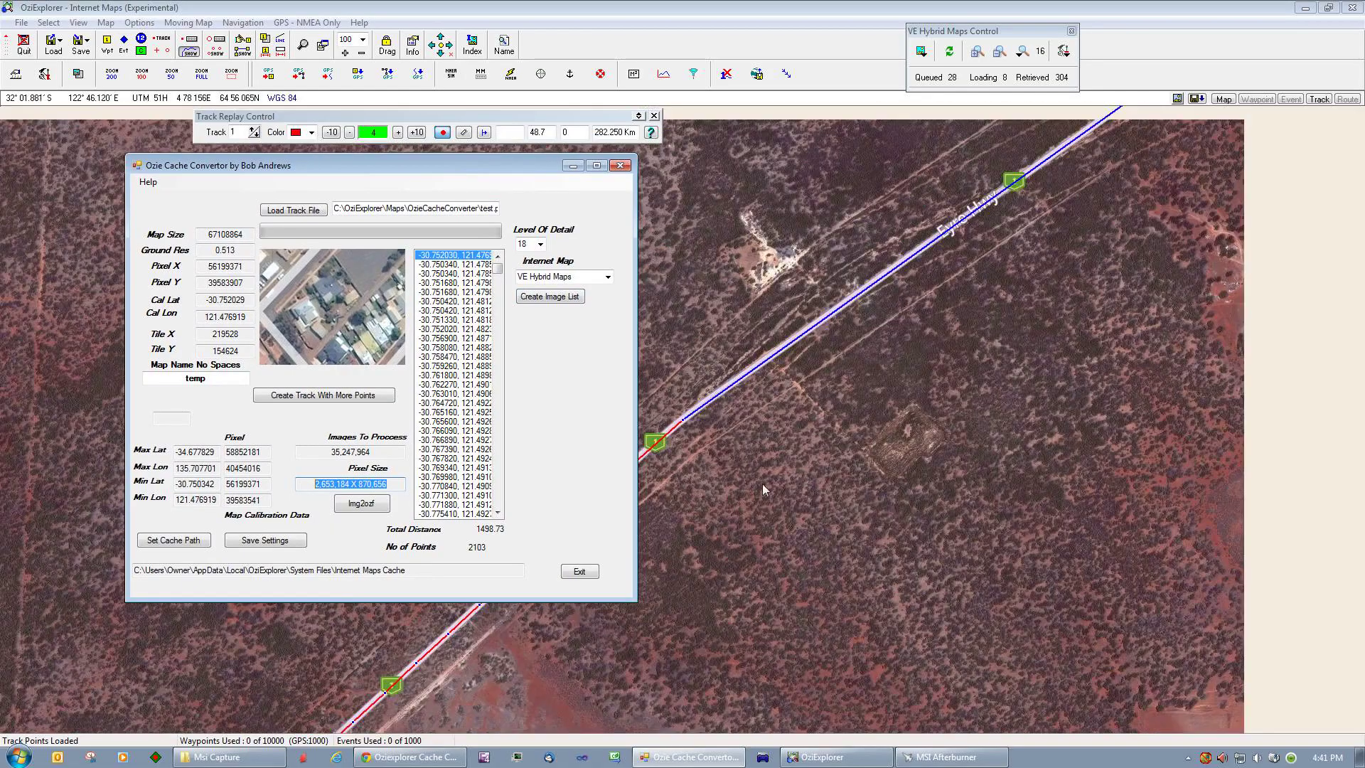
{"action": "left_click", "coordinate": [620, 165]}
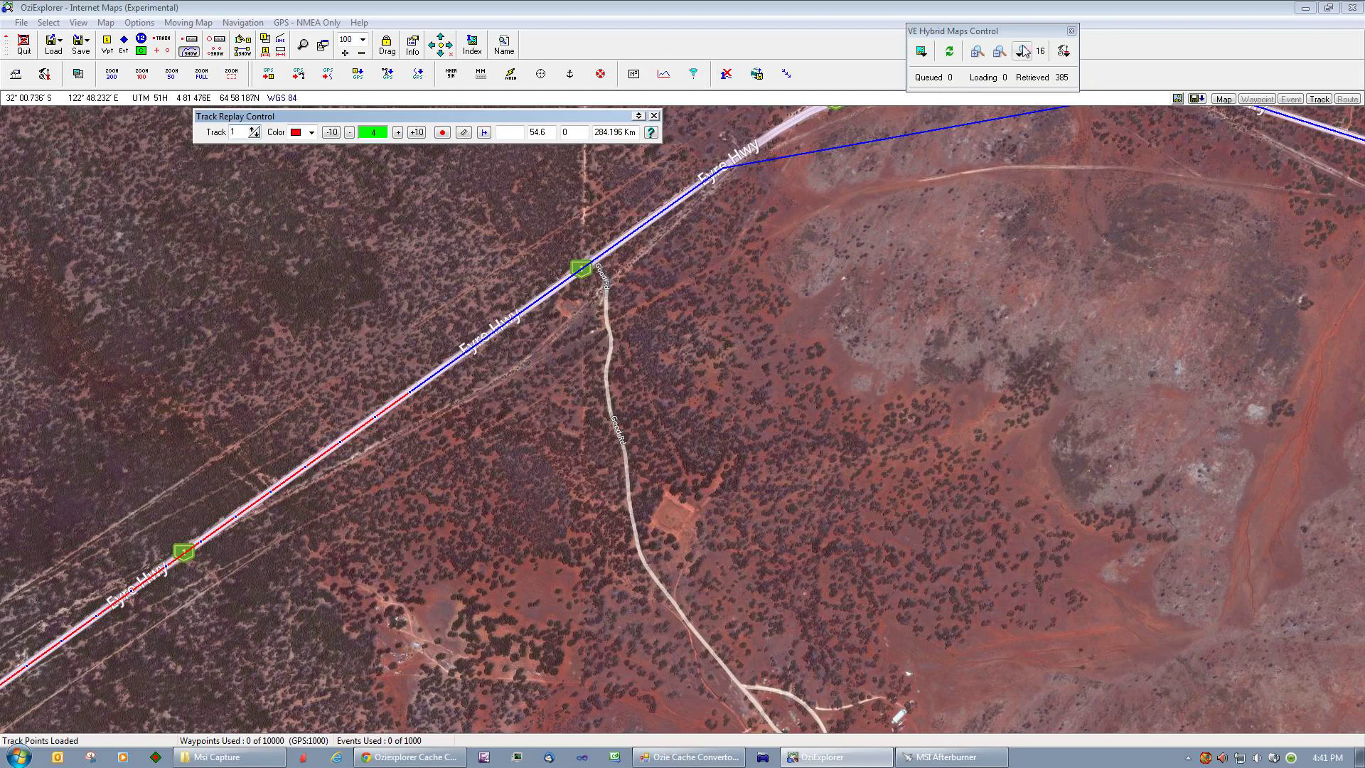
{"action": "left_click", "coordinate": [103, 24]}
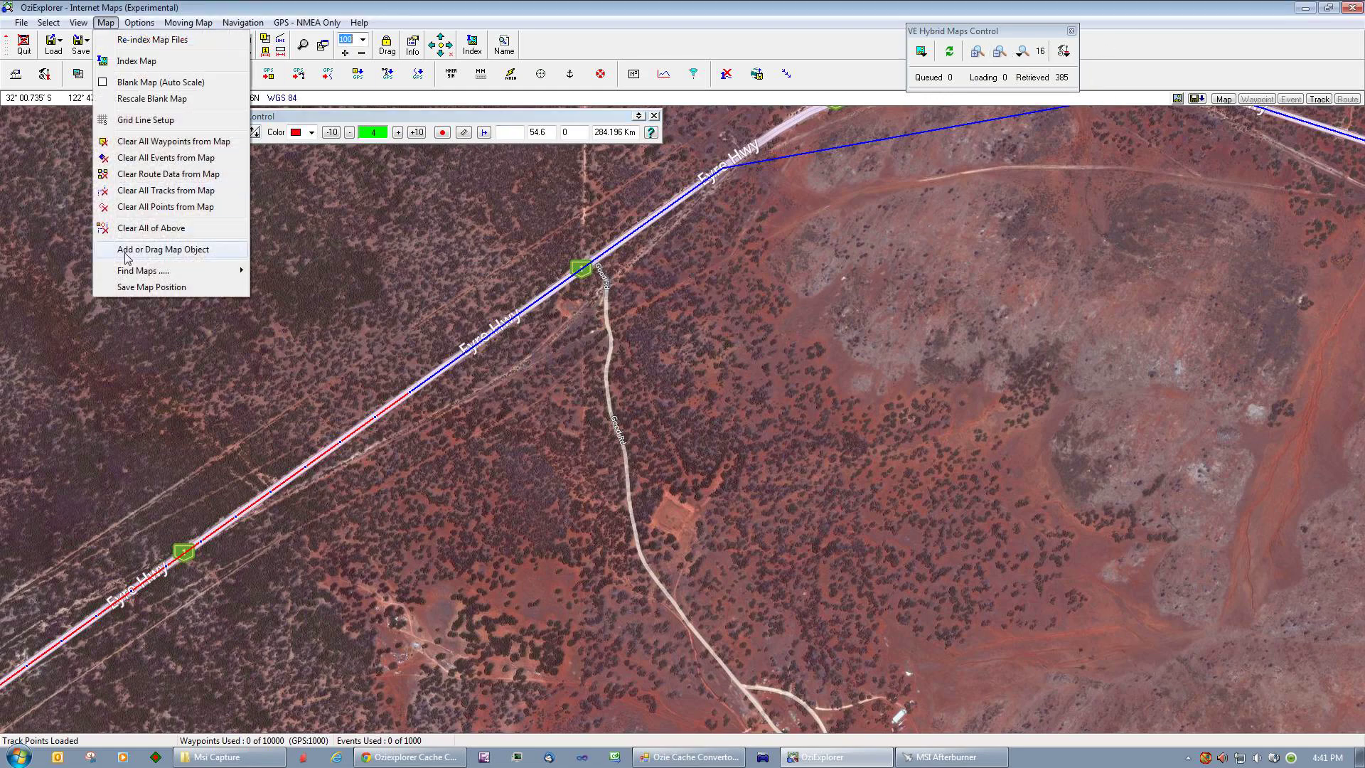
Step: Clear all tracks and waypoints from the map and set VE Hybrid zoom to level 4
{"action": "left_click", "coordinate": [151, 228]}
{"action": "left_click", "coordinate": [652, 410]}
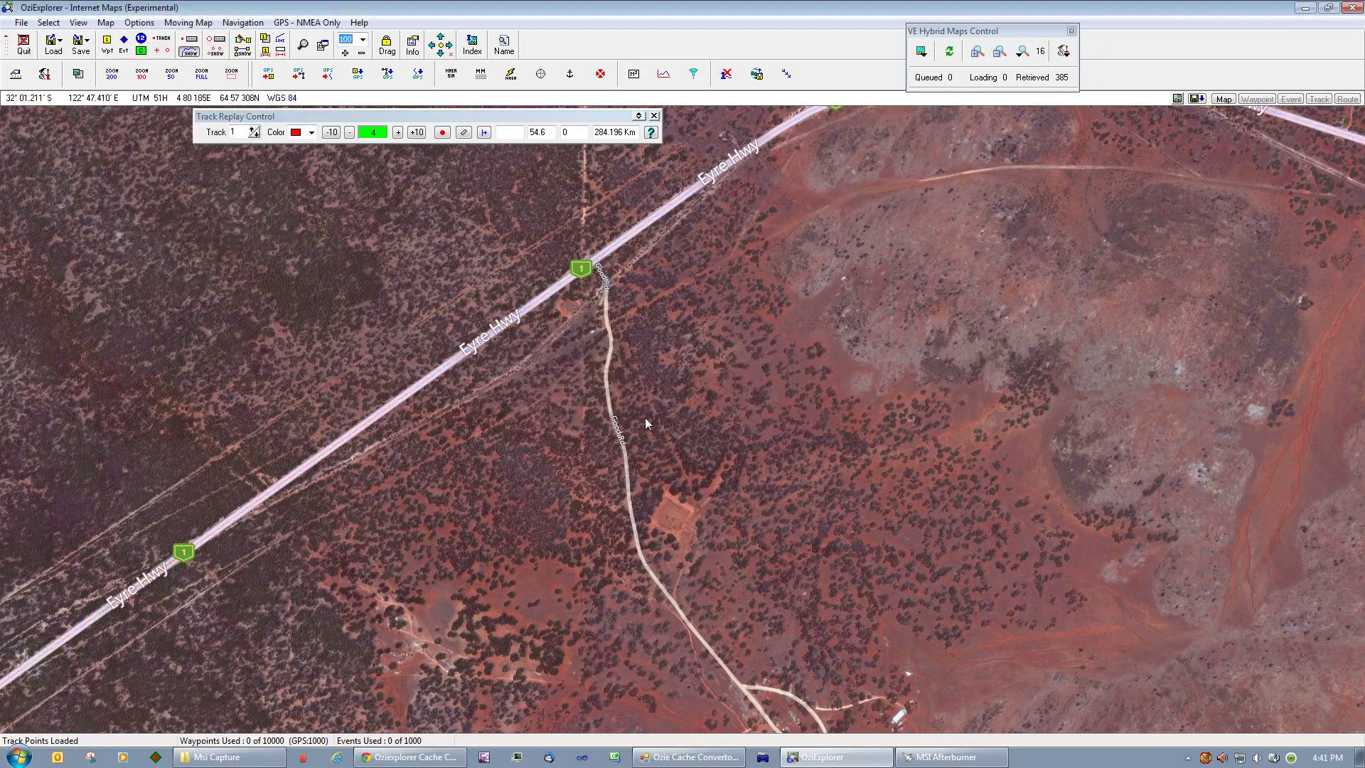
{"action": "left_click", "coordinate": [1043, 51]}
{"action": "left_click", "coordinate": [1049, 306]}
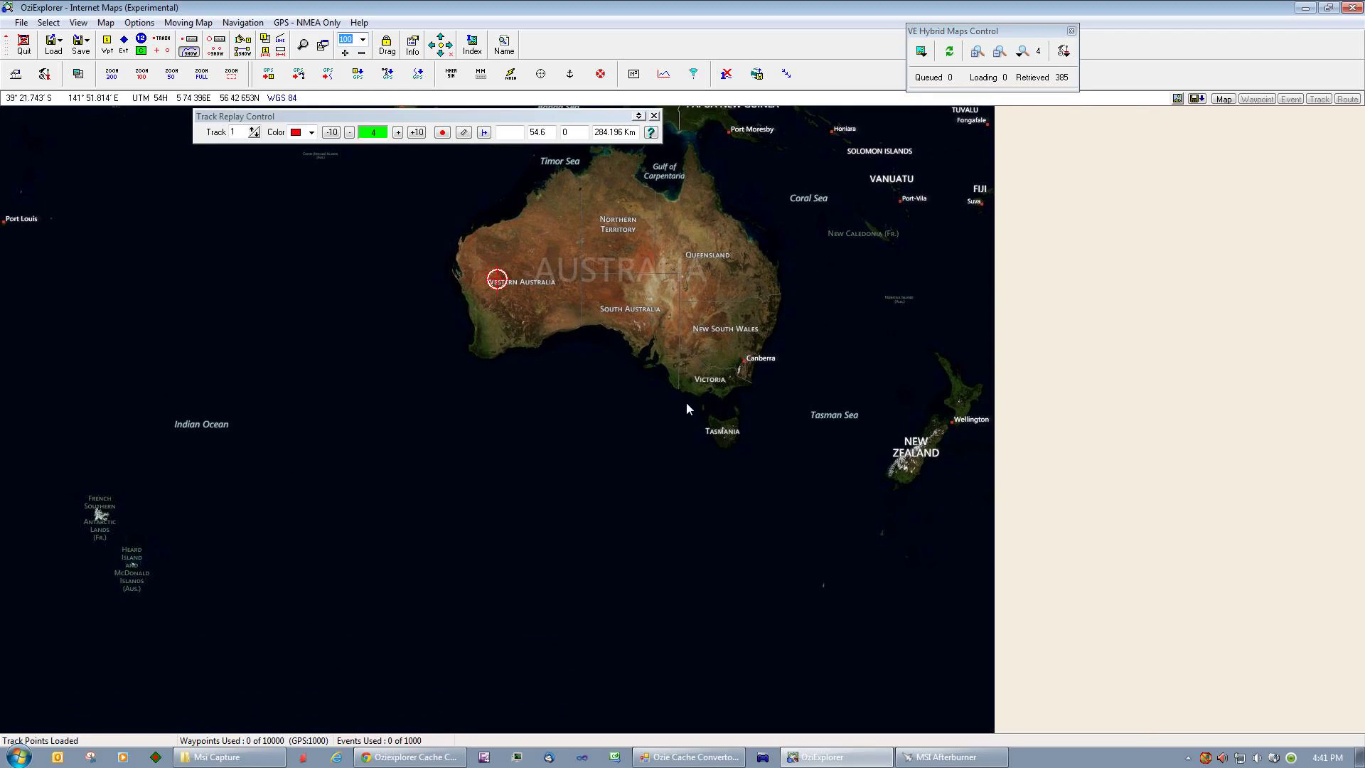
Step: Pan the map to centre Tasmania and begin a new track
{"action": "left_click_drag", "start_coordinate": [686, 404], "coordinate": [546, 405]}
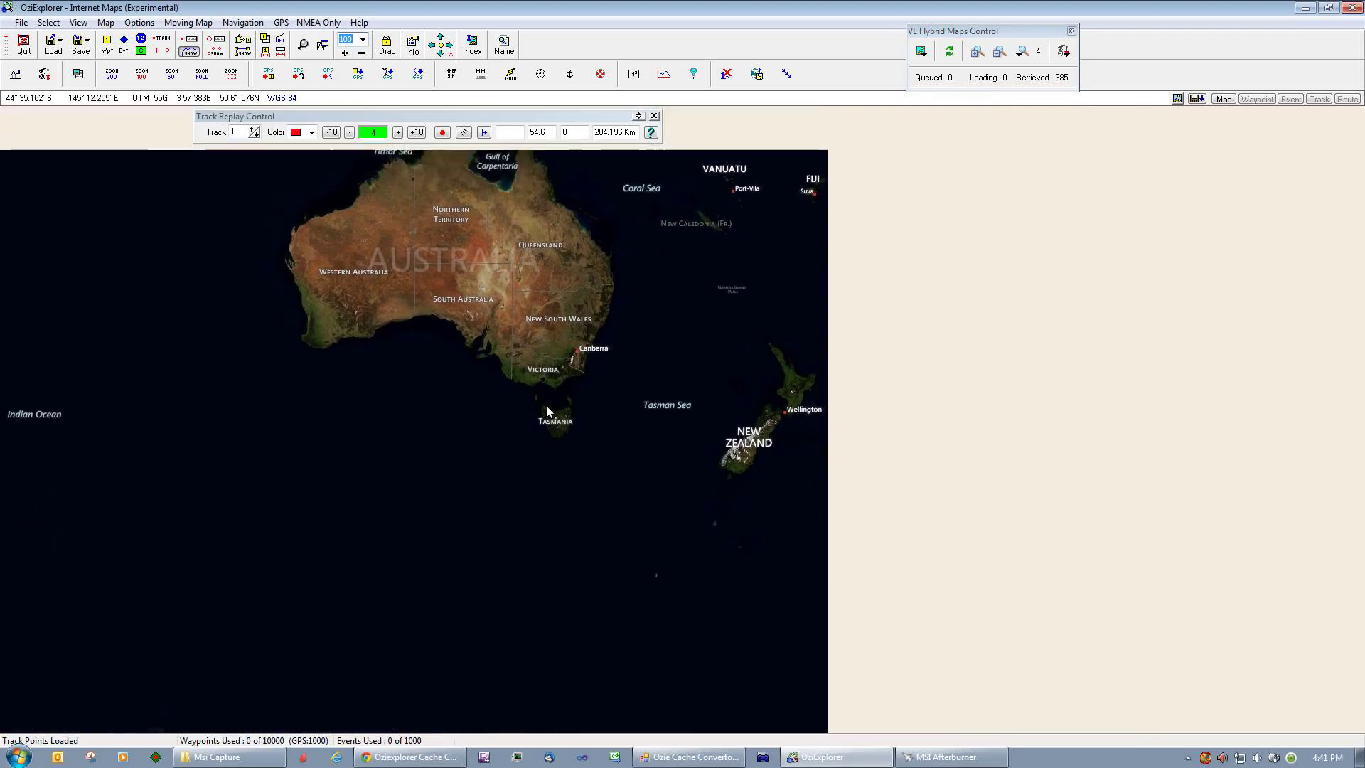
{"action": "left_click_drag", "start_coordinate": [569, 450], "coordinate": [519, 420]}
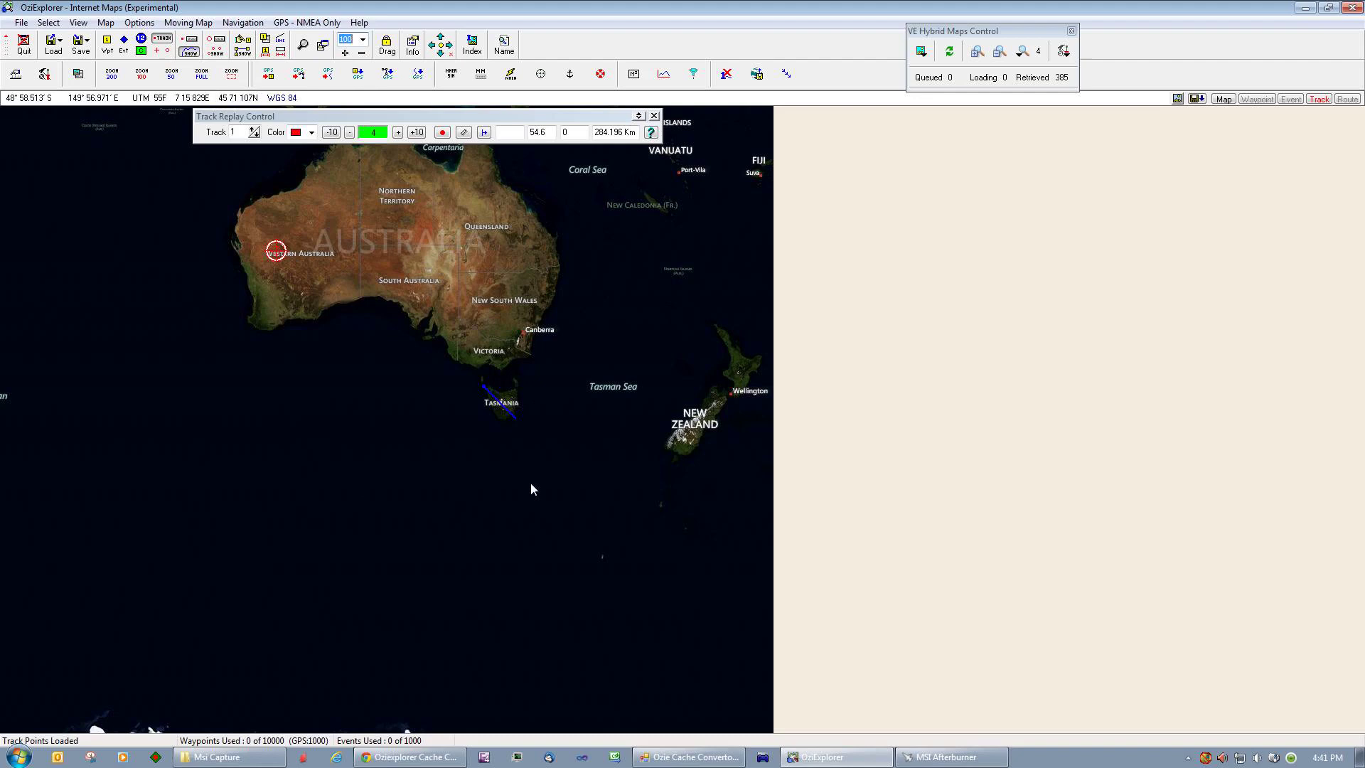
{"action": "left_click", "coordinate": [726, 73]}
{"action": "left_click_drag", "start_coordinate": [529, 382], "coordinate": [514, 378]}
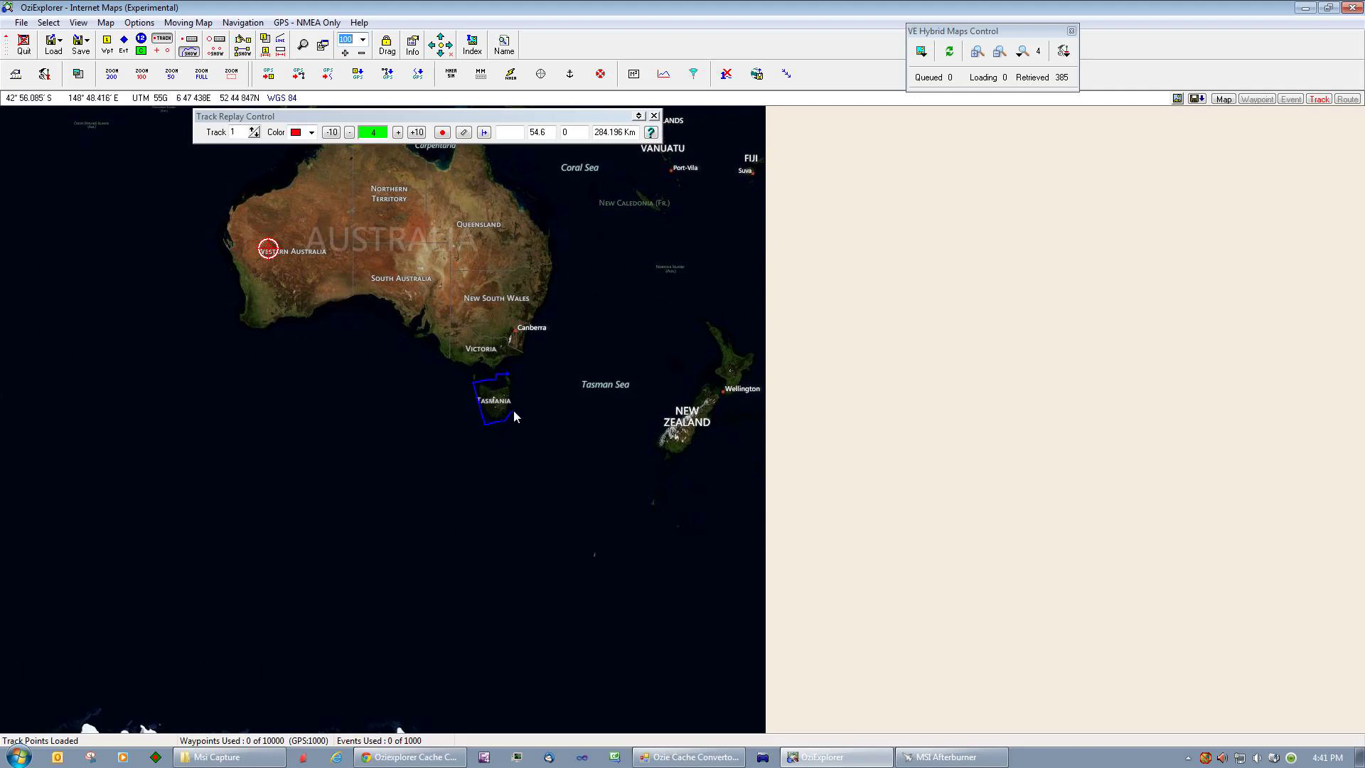
Step: Finish the track outlining Tasmania and save it as test.plt, replacing the existing file
{"action": "left_click_drag", "start_coordinate": [507, 389], "coordinate": [505, 389]}
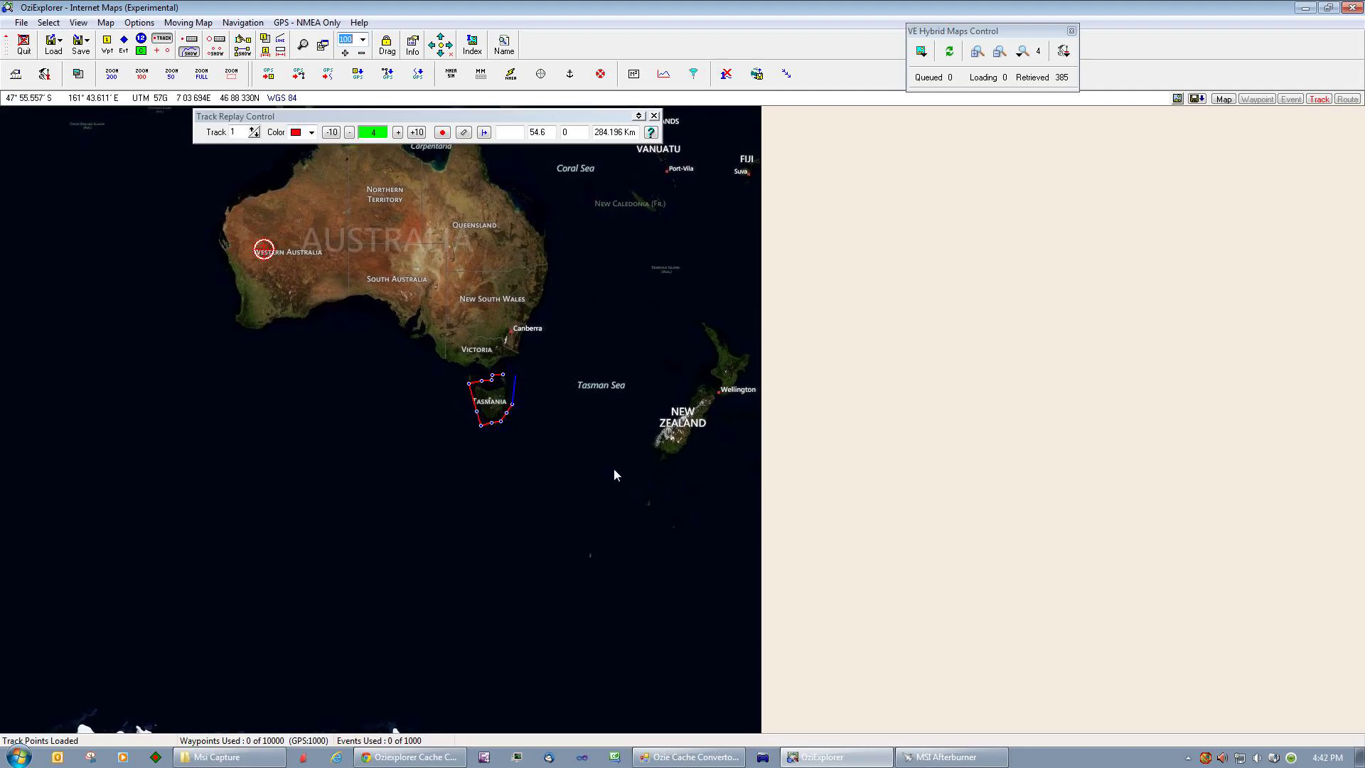
{"action": "left_click", "coordinate": [78, 43]}
{"action": "left_click", "coordinate": [114, 122]}
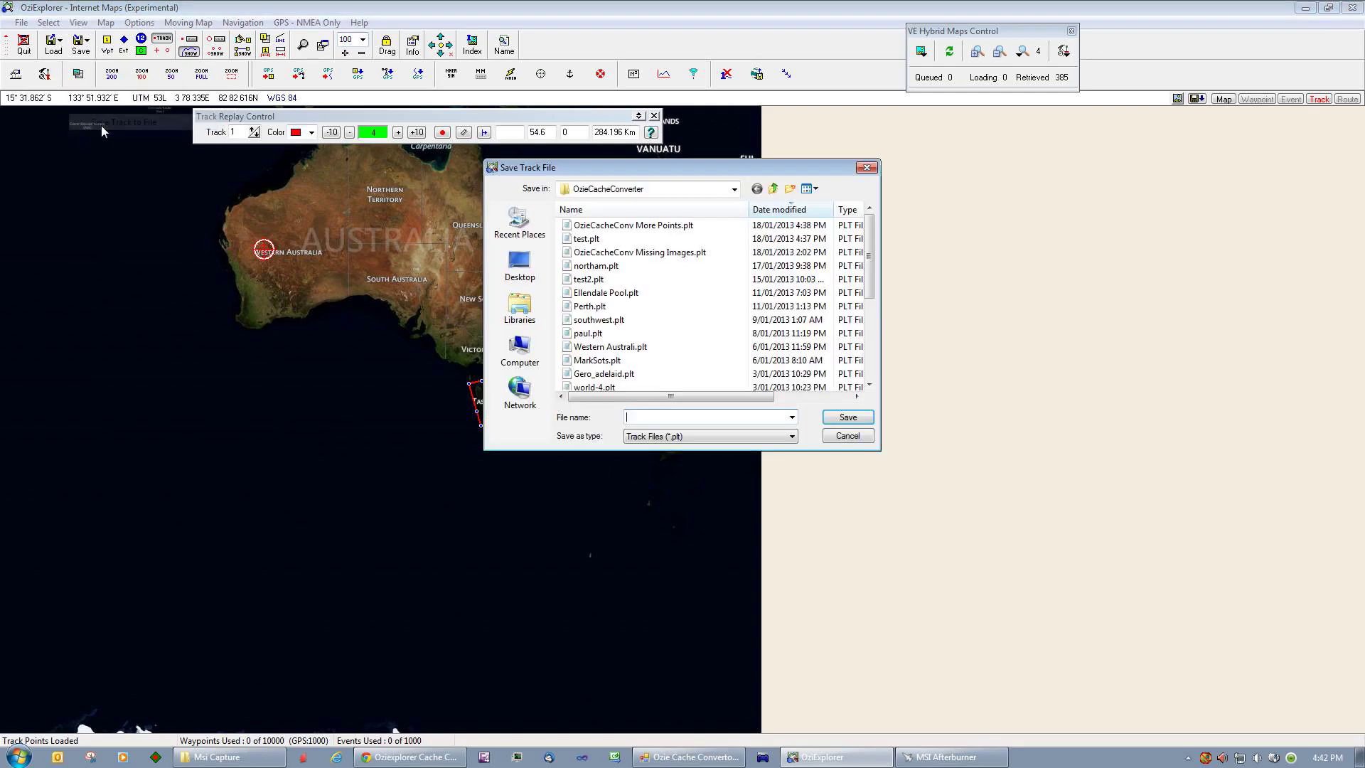
{"action": "left_click", "coordinate": [657, 240]}
{"action": "left_click", "coordinate": [847, 419]}
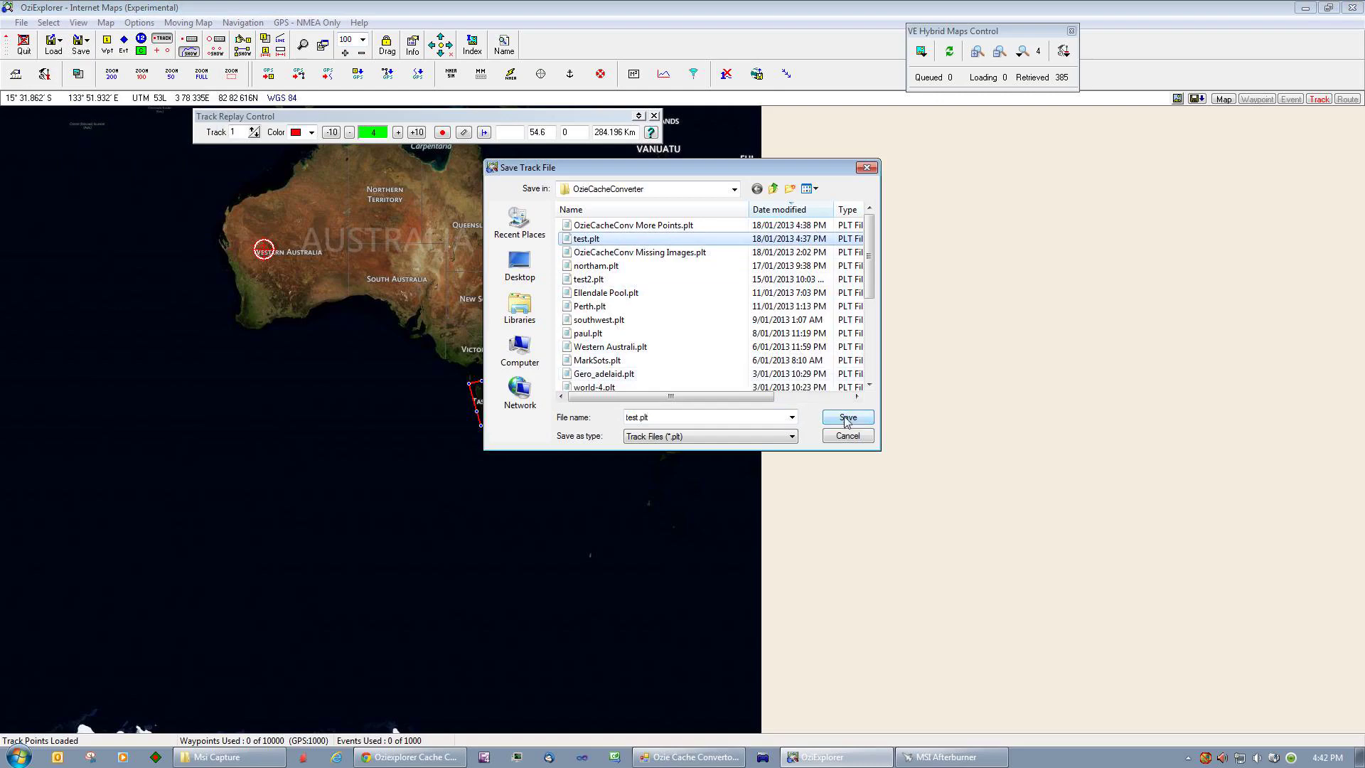
{"action": "left_click", "coordinate": [722, 384]}
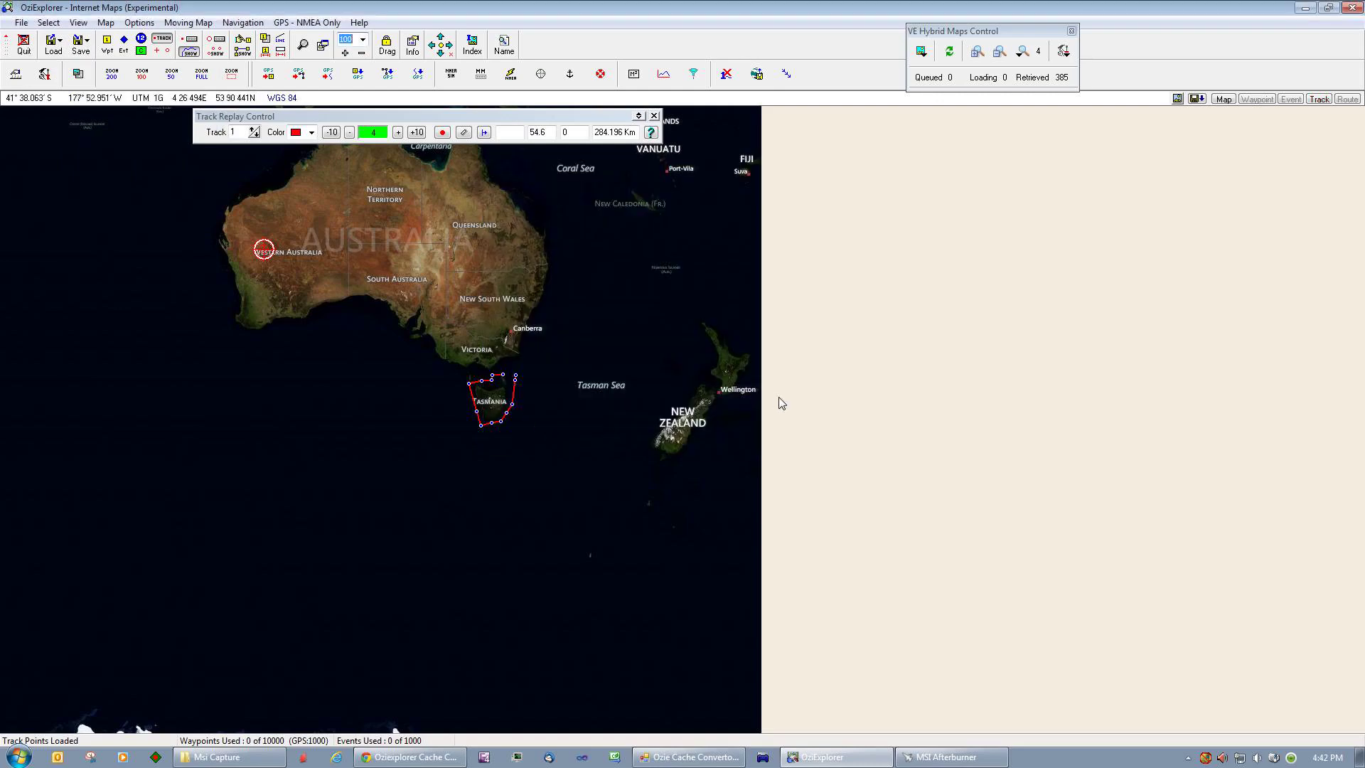
{"action": "left_click", "coordinate": [689, 757]}
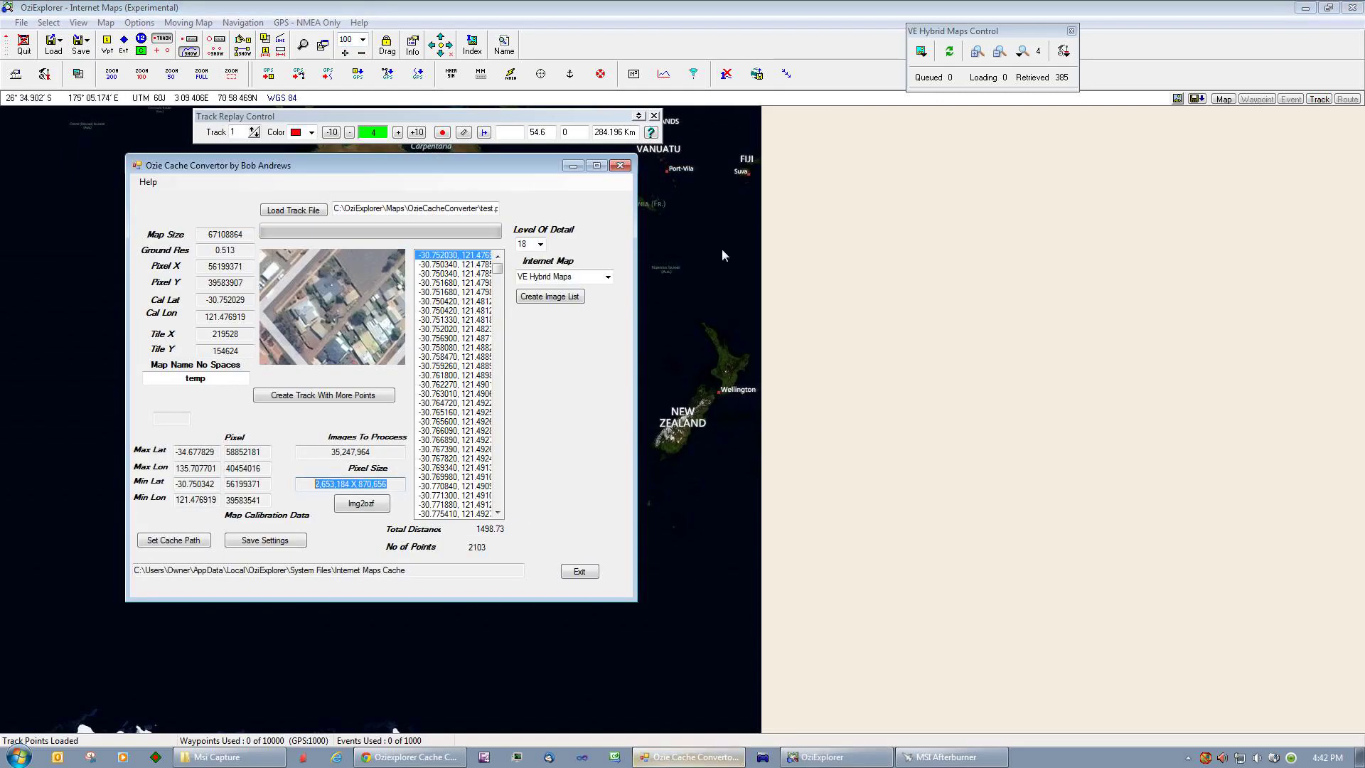
Step: Load test.plt into the converter and dismiss the too-many-images error
{"action": "left_click", "coordinate": [304, 212]}
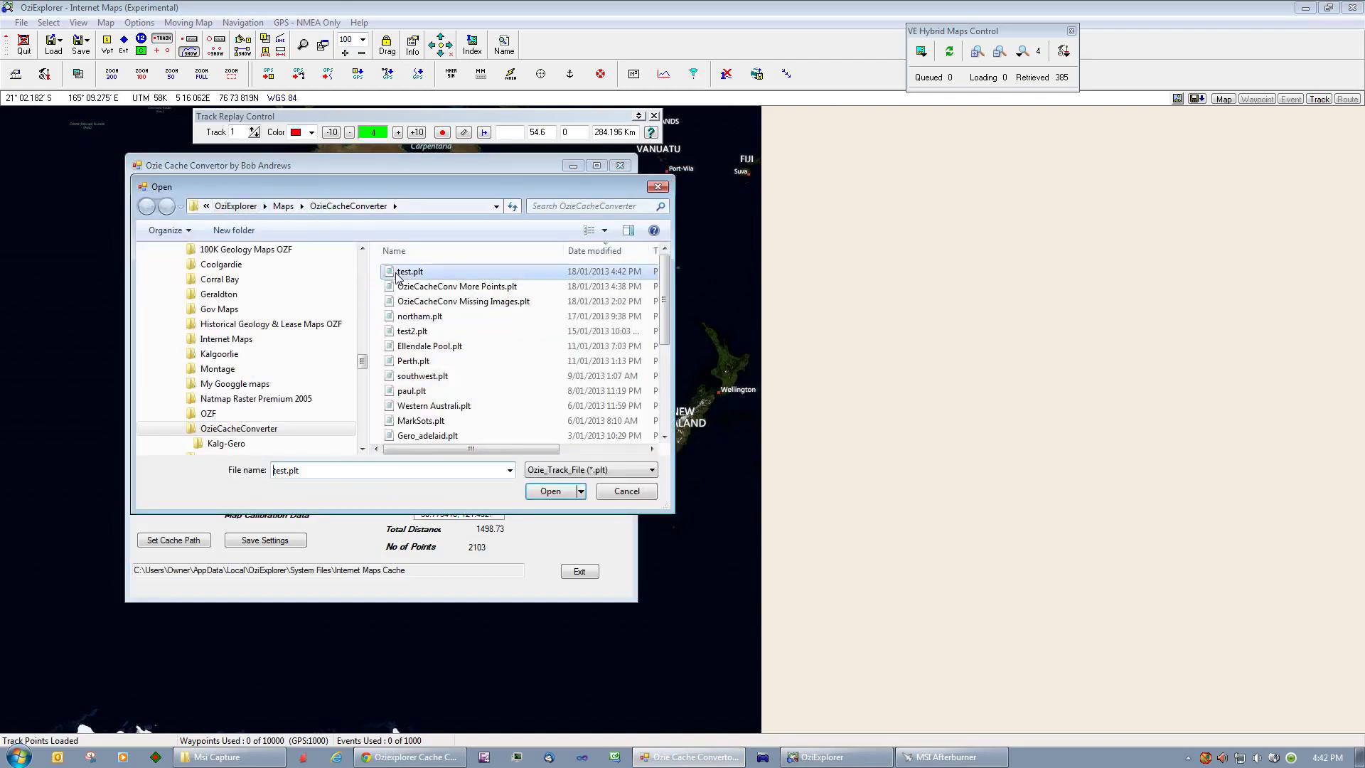
{"action": "left_click", "coordinate": [550, 490]}
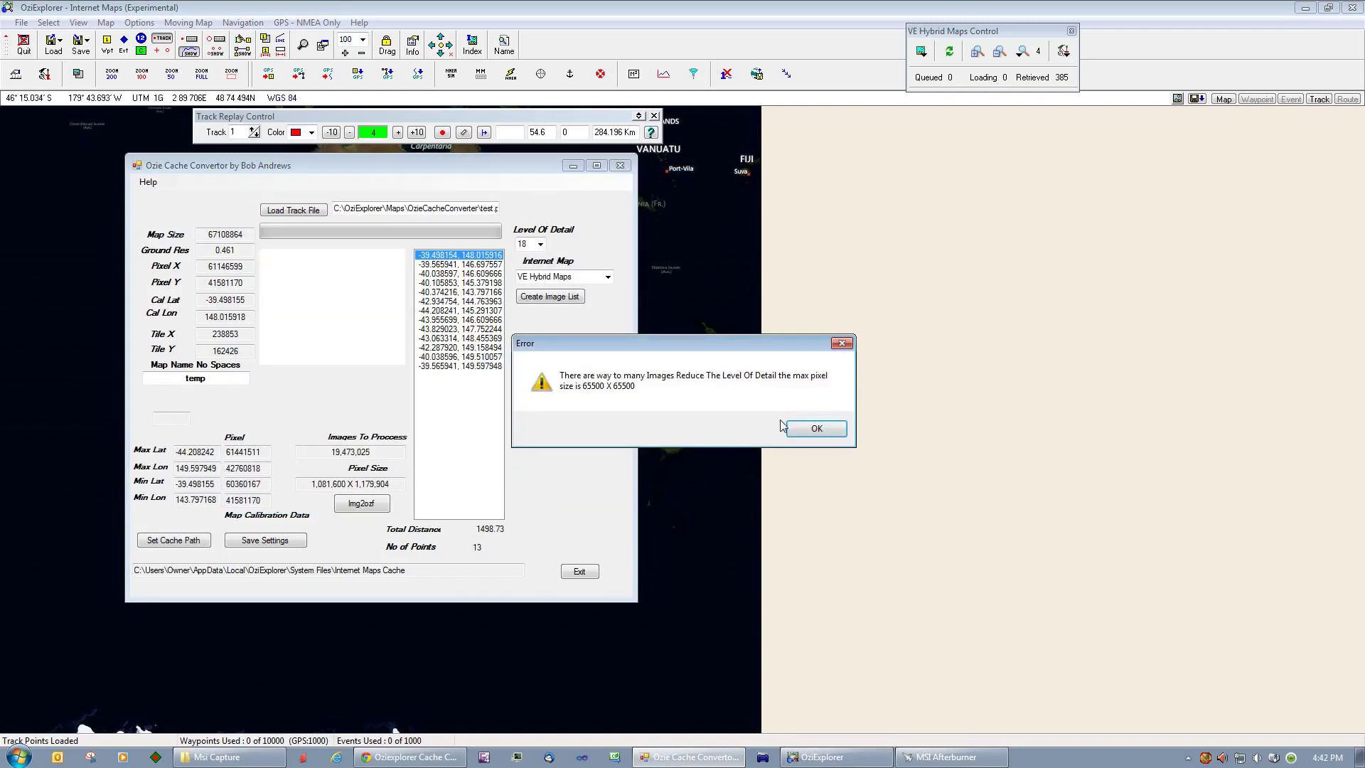
{"action": "left_click", "coordinate": [815, 430]}
Step: Move the converter beside the map and check the 19,473,025 images to process
{"action": "left_click_drag", "start_coordinate": [442, 174], "coordinate": [579, 174]}
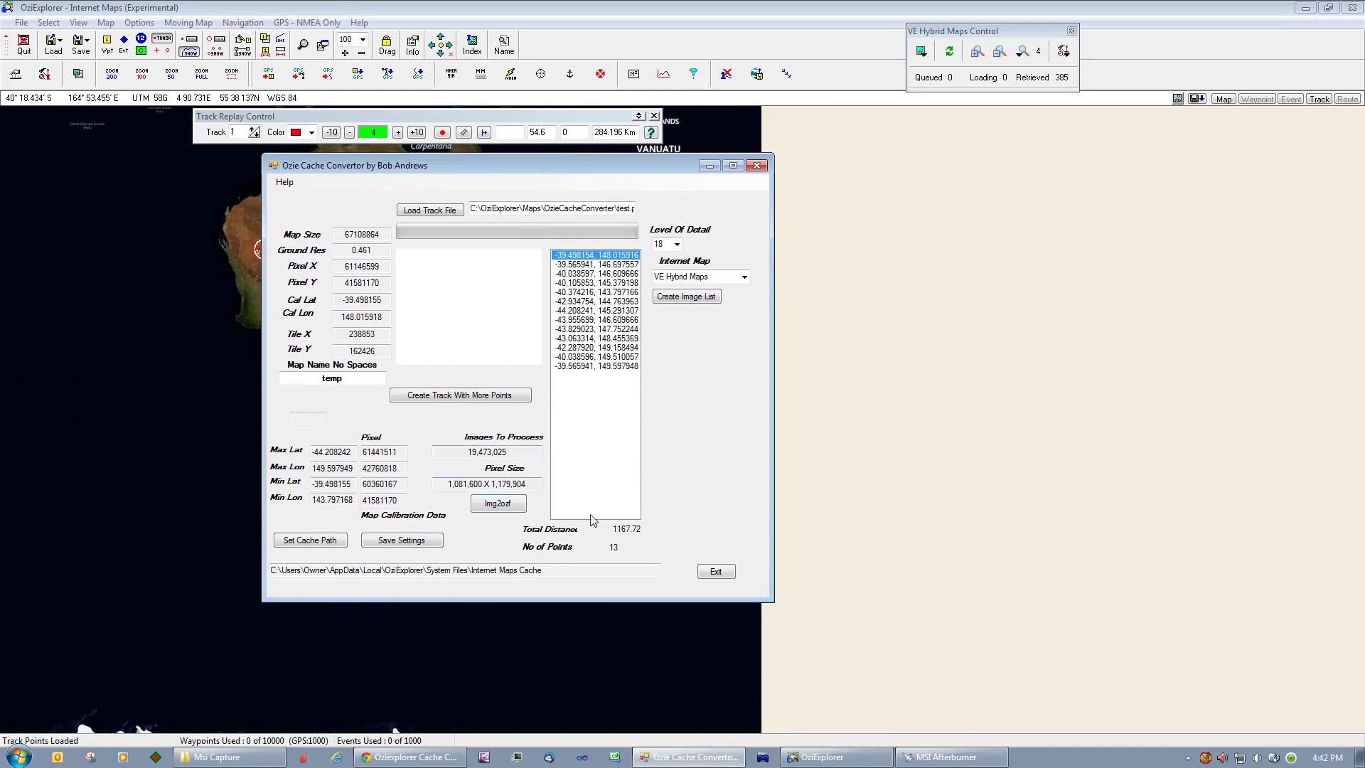
{"action": "left_click_drag", "start_coordinate": [607, 173], "coordinate": [1115, 194]}
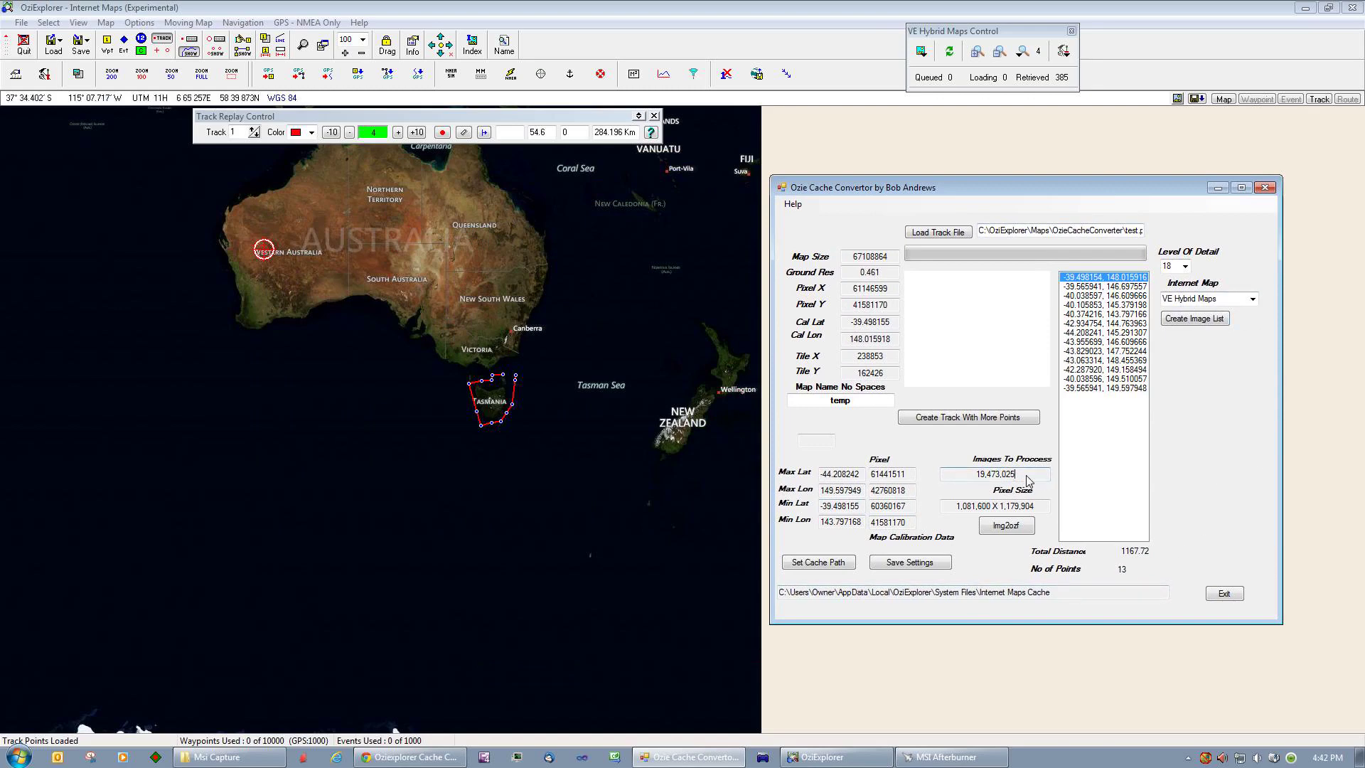
{"action": "left_click_drag", "start_coordinate": [1027, 481], "coordinate": [945, 483]}
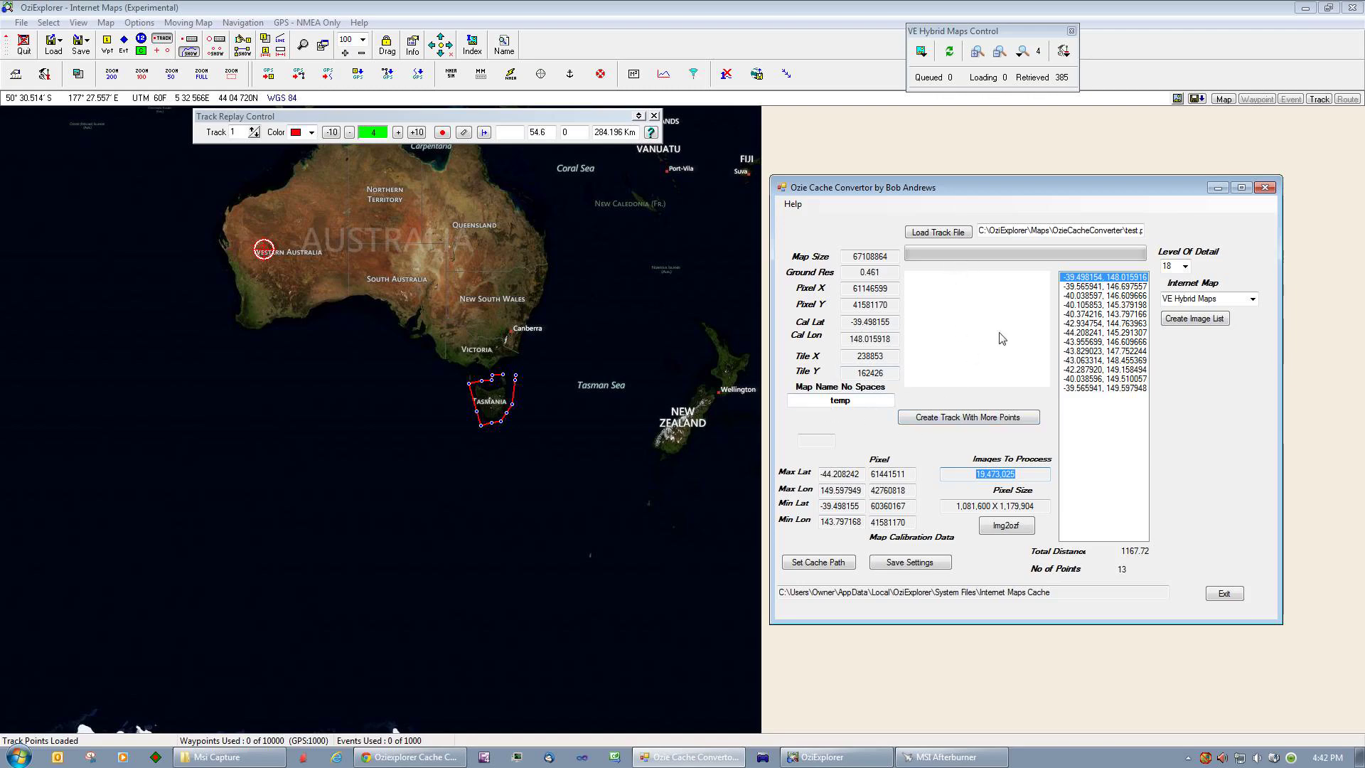
{"action": "left_click", "coordinate": [1185, 266]}
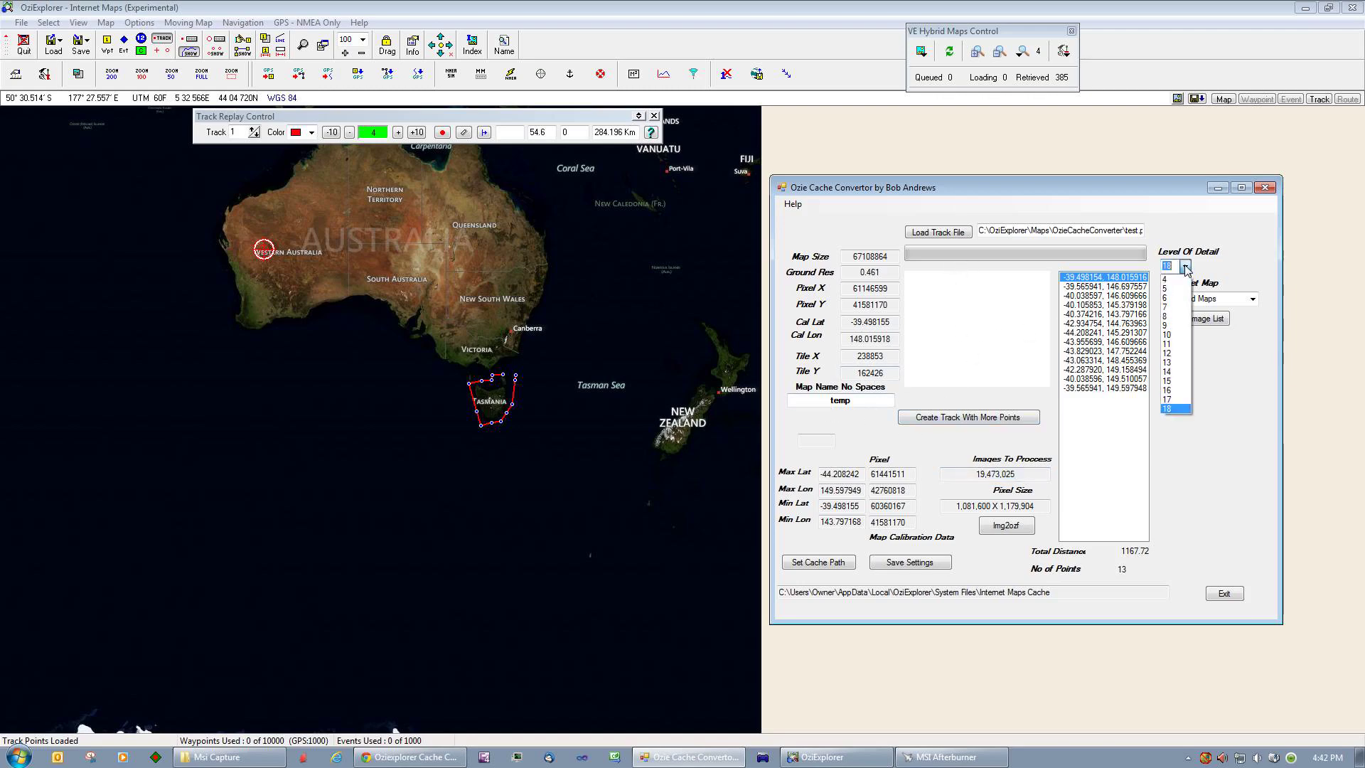
Step: Lower the level of detail to 12, giving 4,891 images, and build the image list
{"action": "left_click", "coordinate": [1170, 354]}
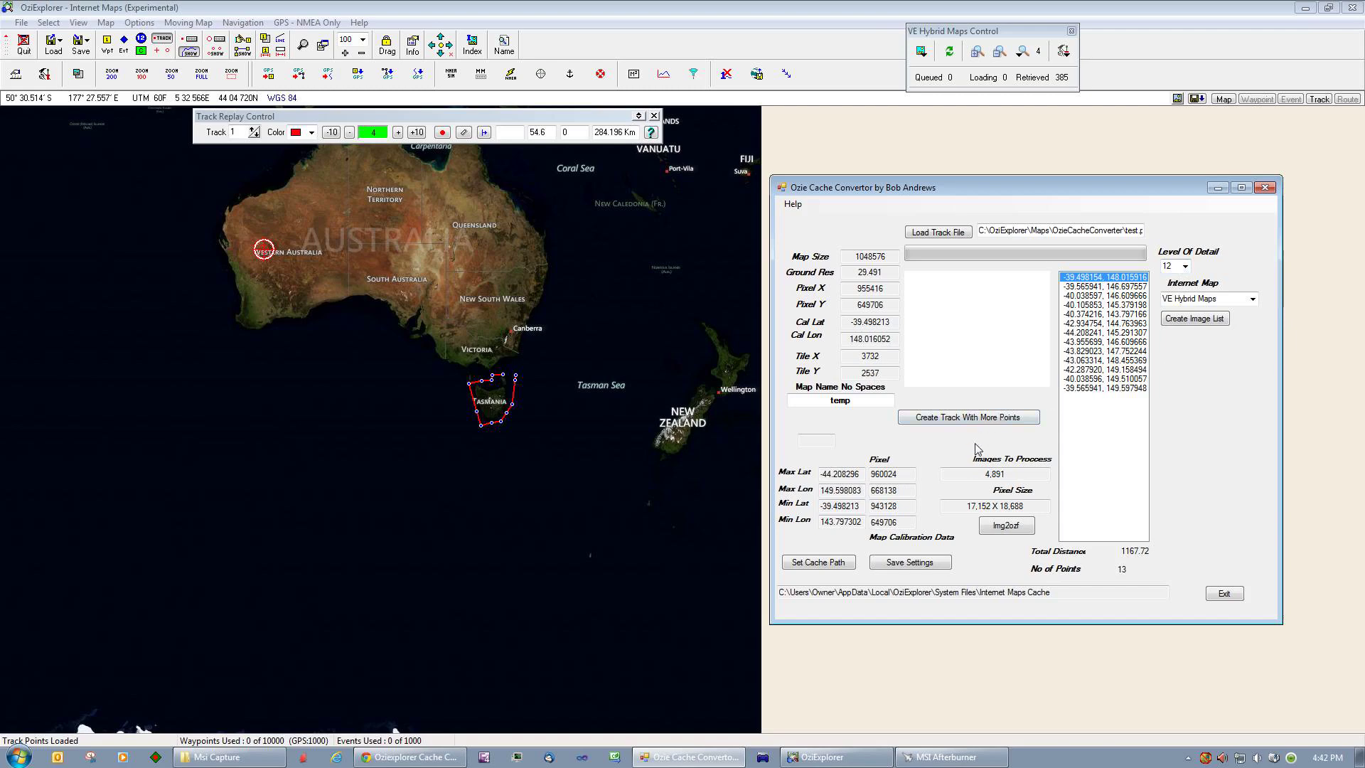
{"action": "left_click_drag", "start_coordinate": [1024, 475], "coordinate": [954, 479]}
{"action": "left_click", "coordinate": [1189, 322]}
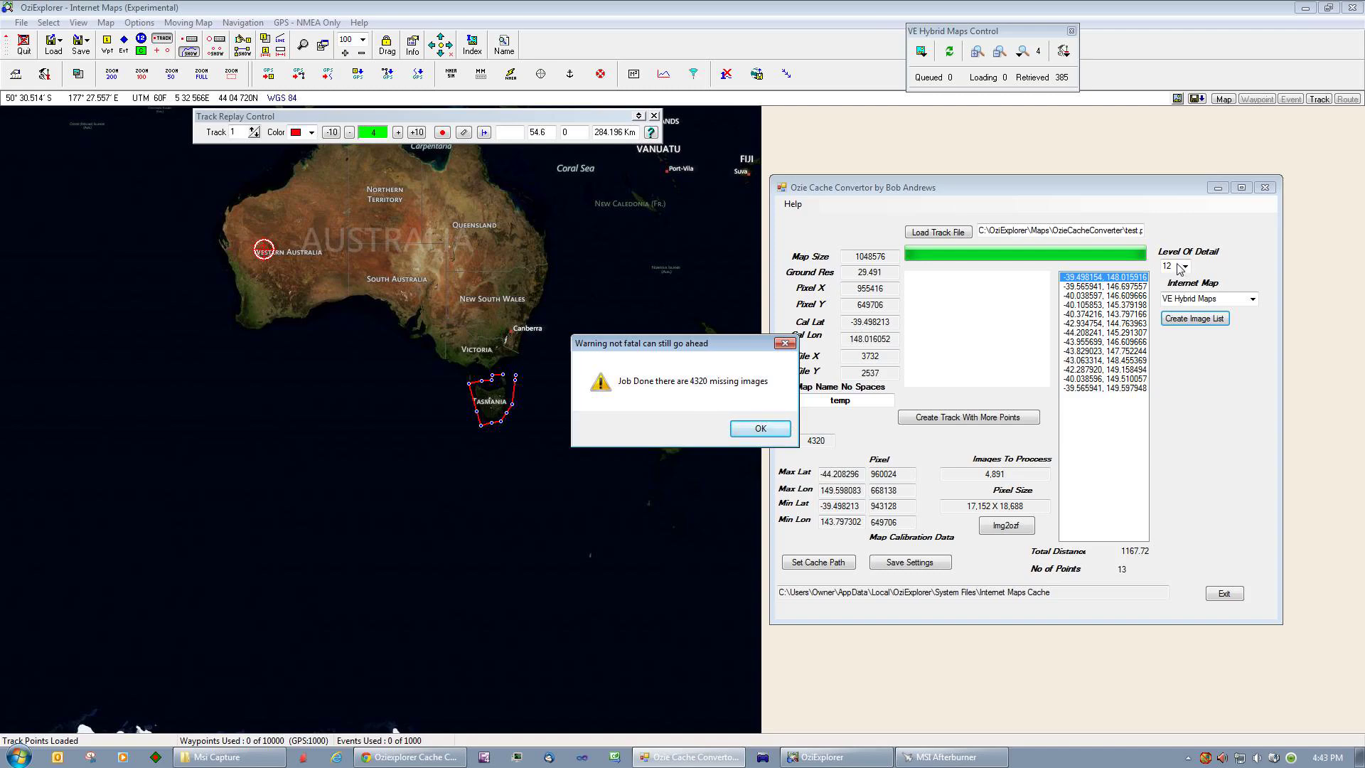
Step: Create the OzieCacheConv Missing Images.plt track covering the 4320 missing images
{"action": "left_click", "coordinate": [776, 429]}
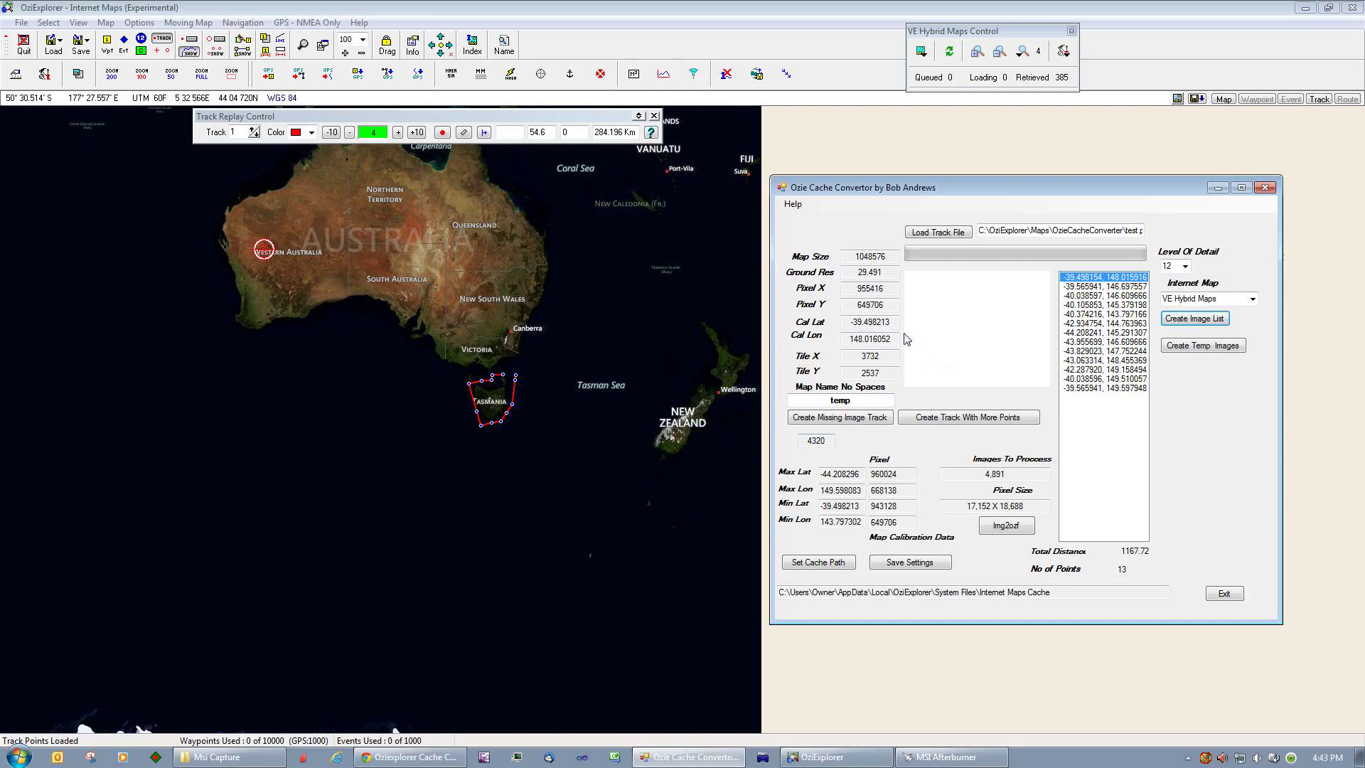
{"action": "left_click", "coordinate": [846, 419]}
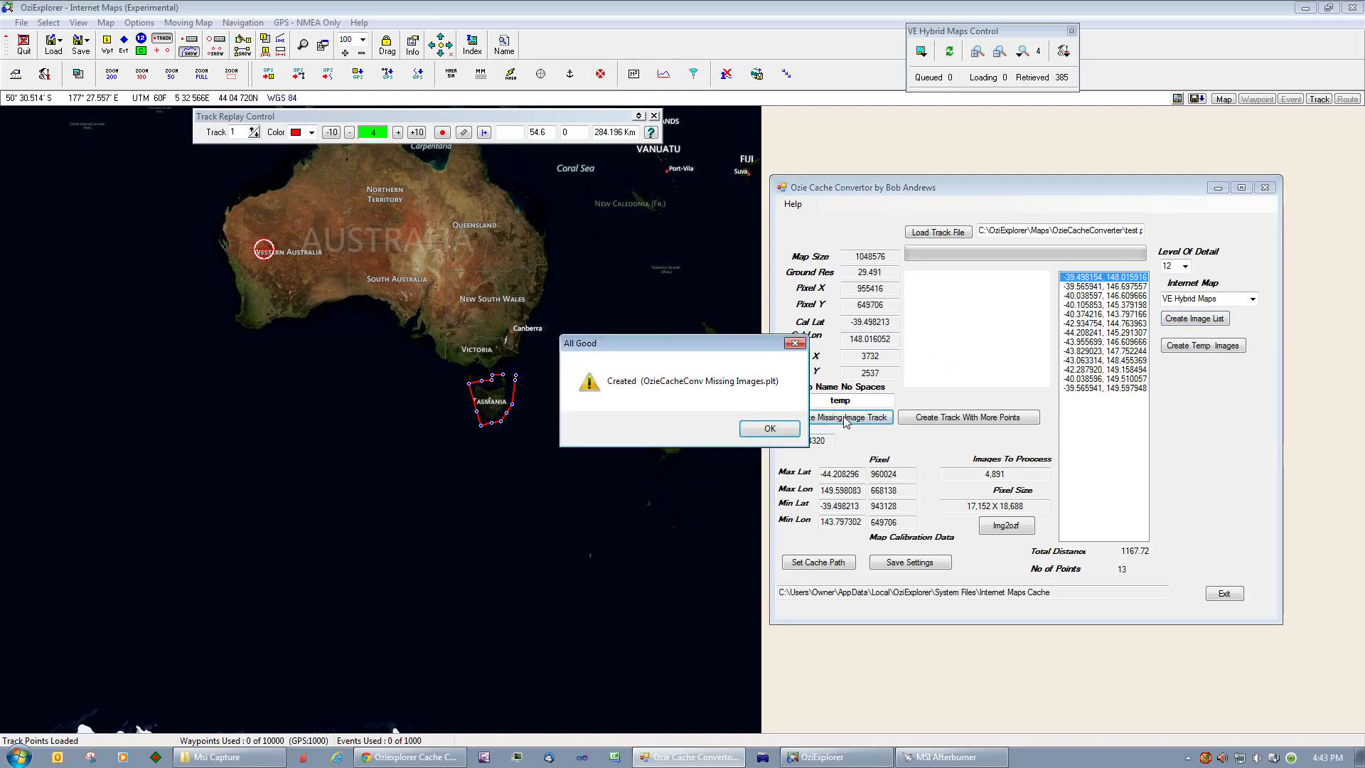
{"action": "left_click", "coordinate": [766, 427]}
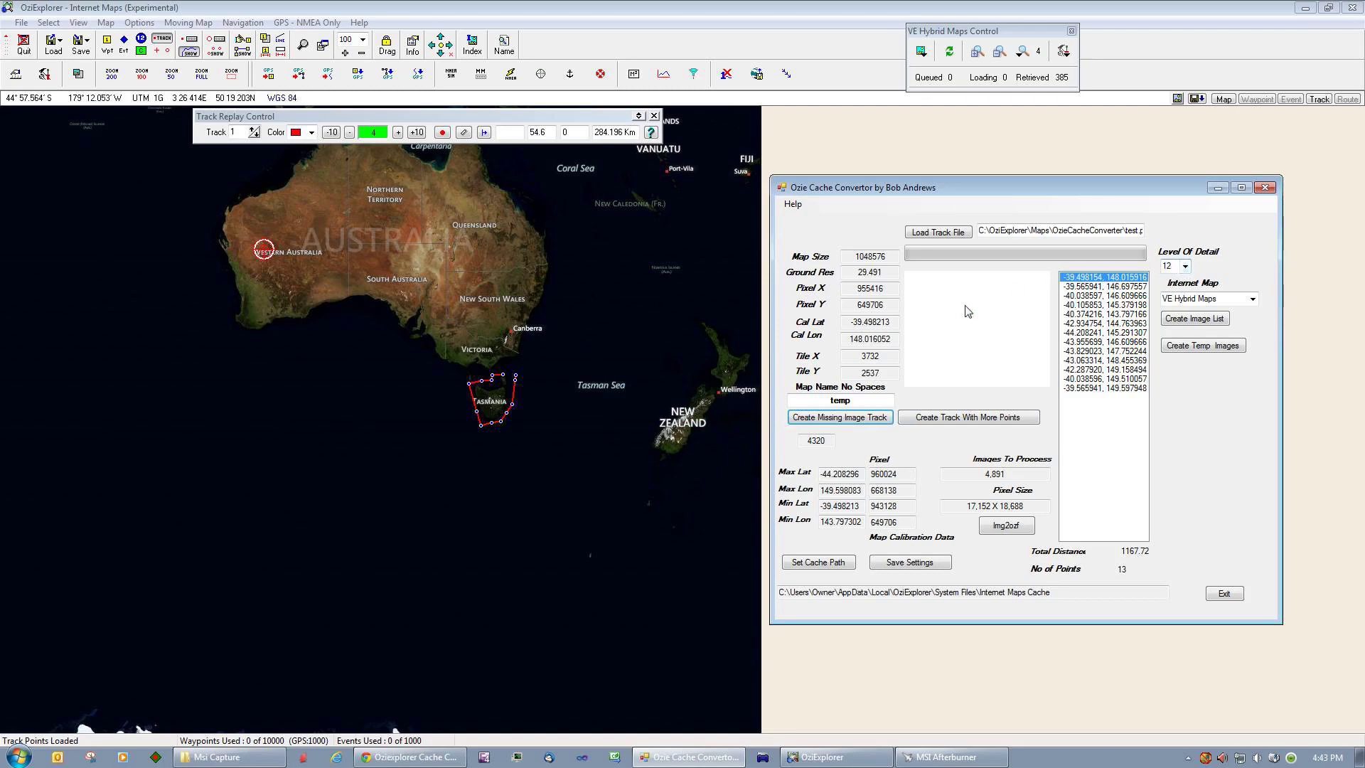
{"action": "left_click", "coordinate": [642, 305]}
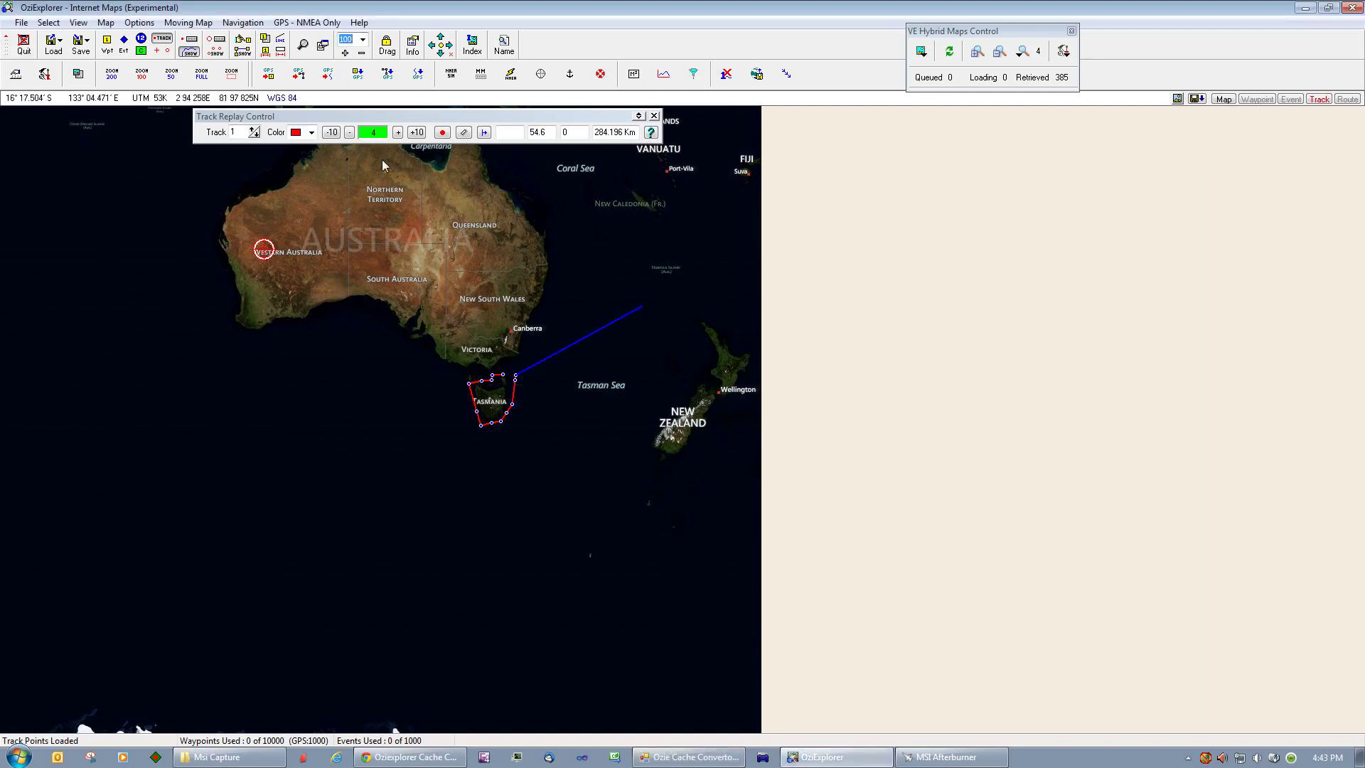
Step: Clear the existing tracks and reposition the map and track replay panel
{"action": "left_click", "coordinate": [726, 73]}
{"action": "left_click_drag", "start_coordinate": [592, 314], "coordinate": [989, 314]}
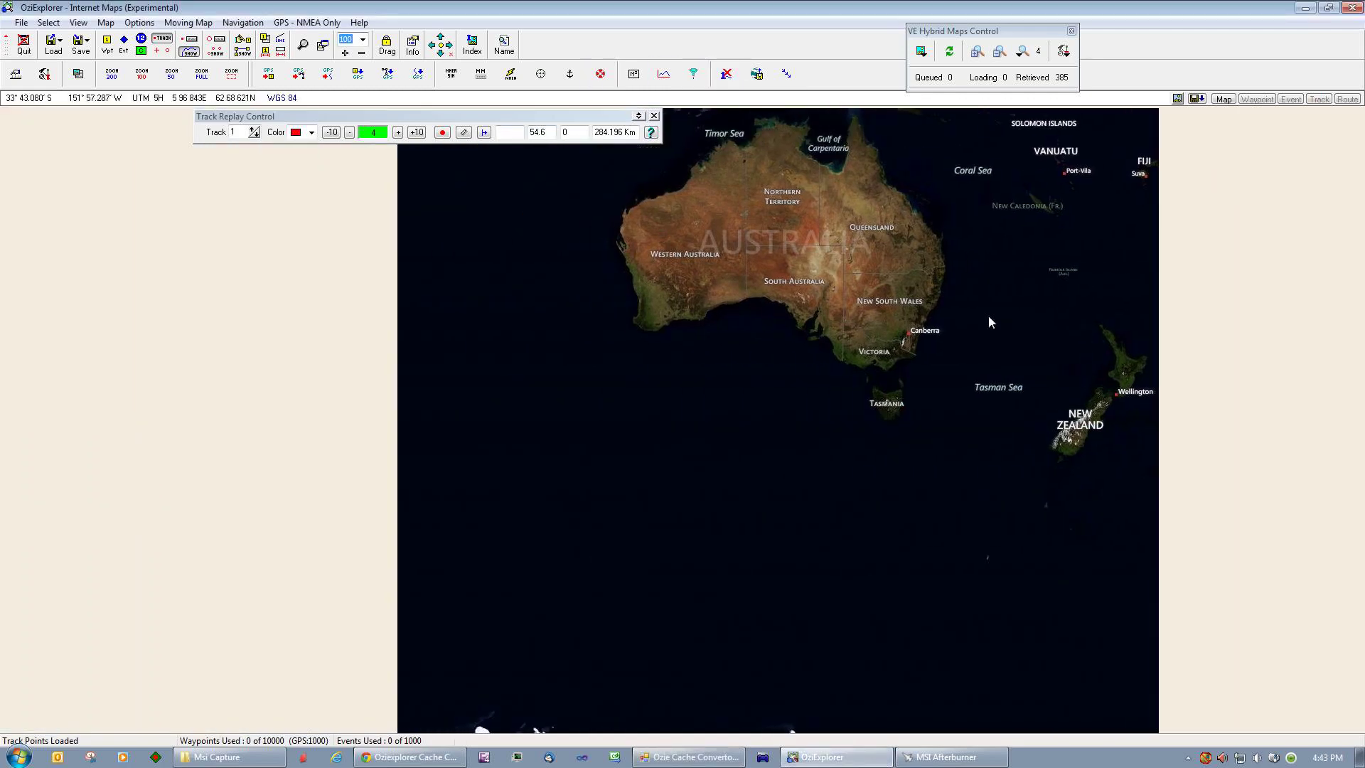
{"action": "left_click_drag", "start_coordinate": [467, 115], "coordinate": [525, 116]}
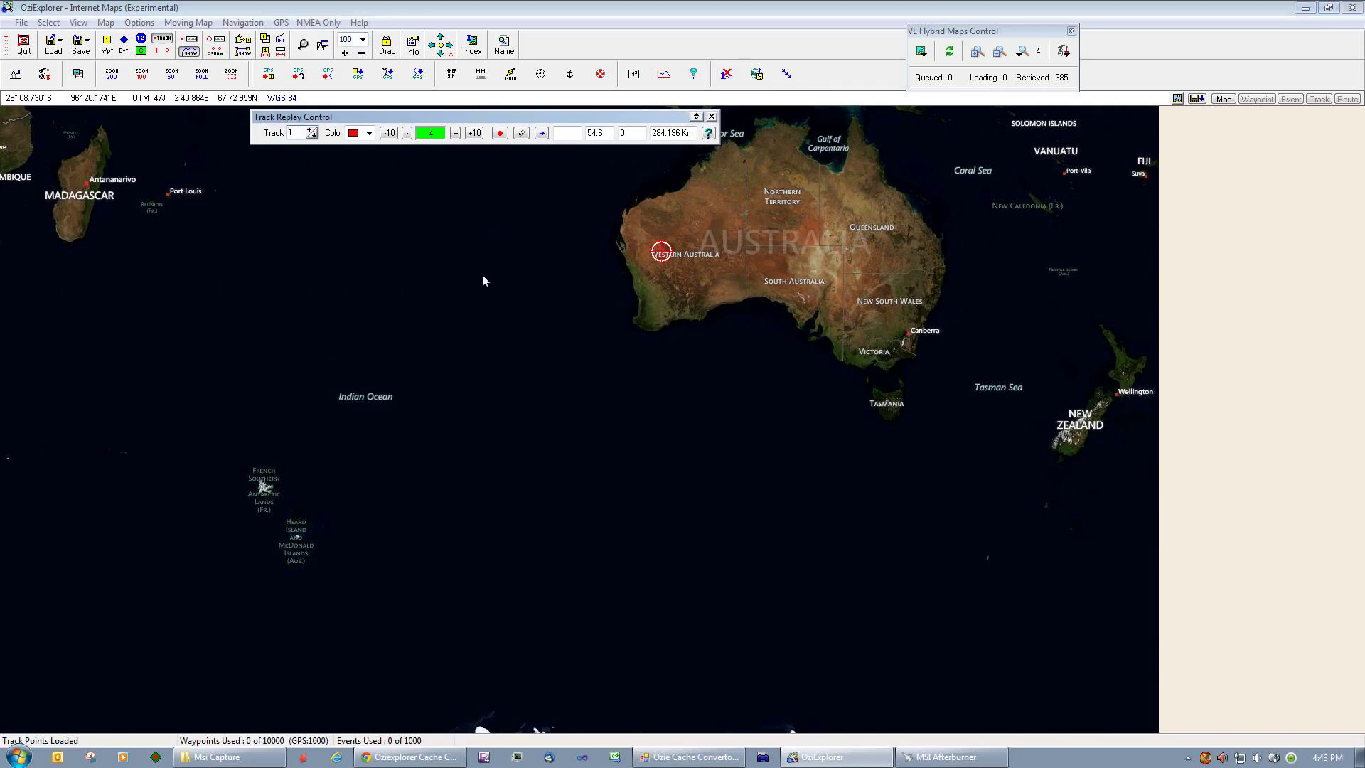
{"action": "left_click_drag", "start_coordinate": [521, 340], "coordinate": [394, 401]}
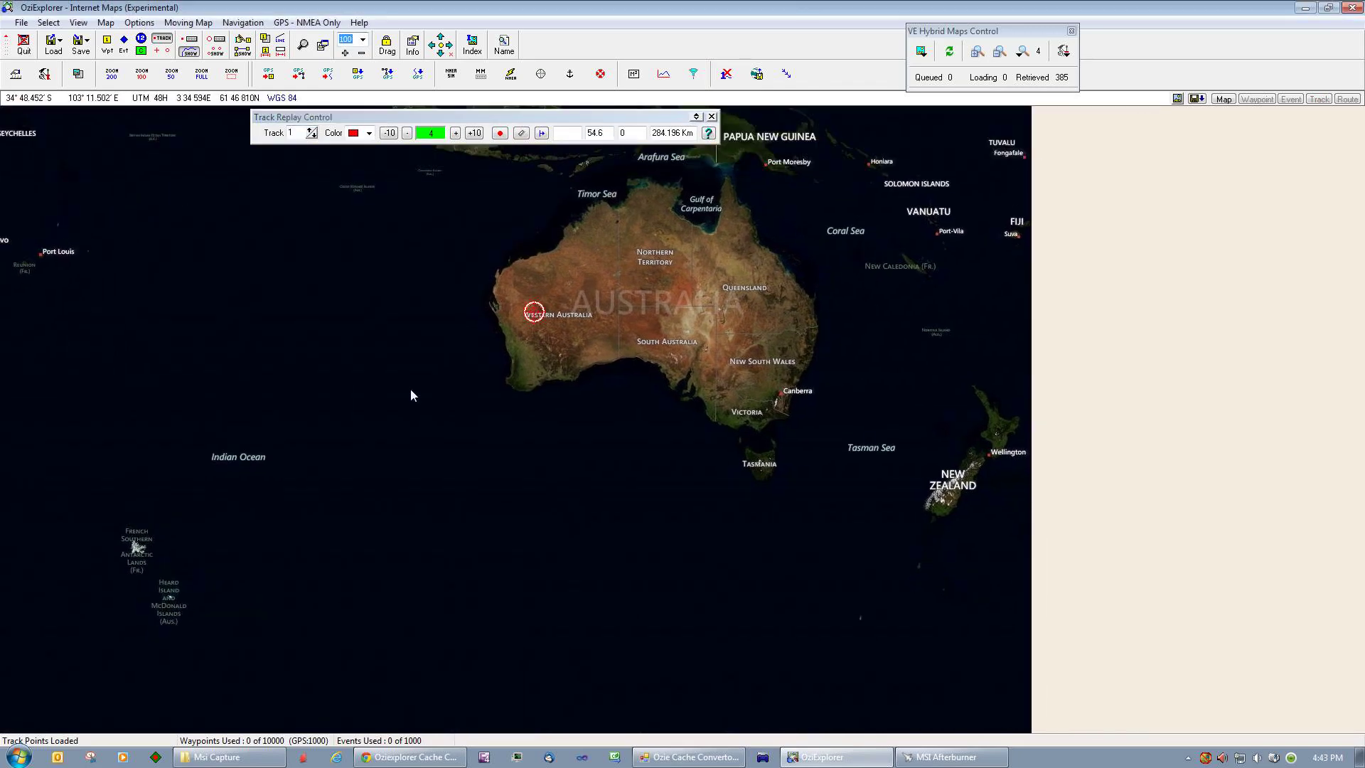
Step: Load OzieCacheConv Missing Images.plt and pan to its block over Tasmania
{"action": "left_click", "coordinate": [62, 43]}
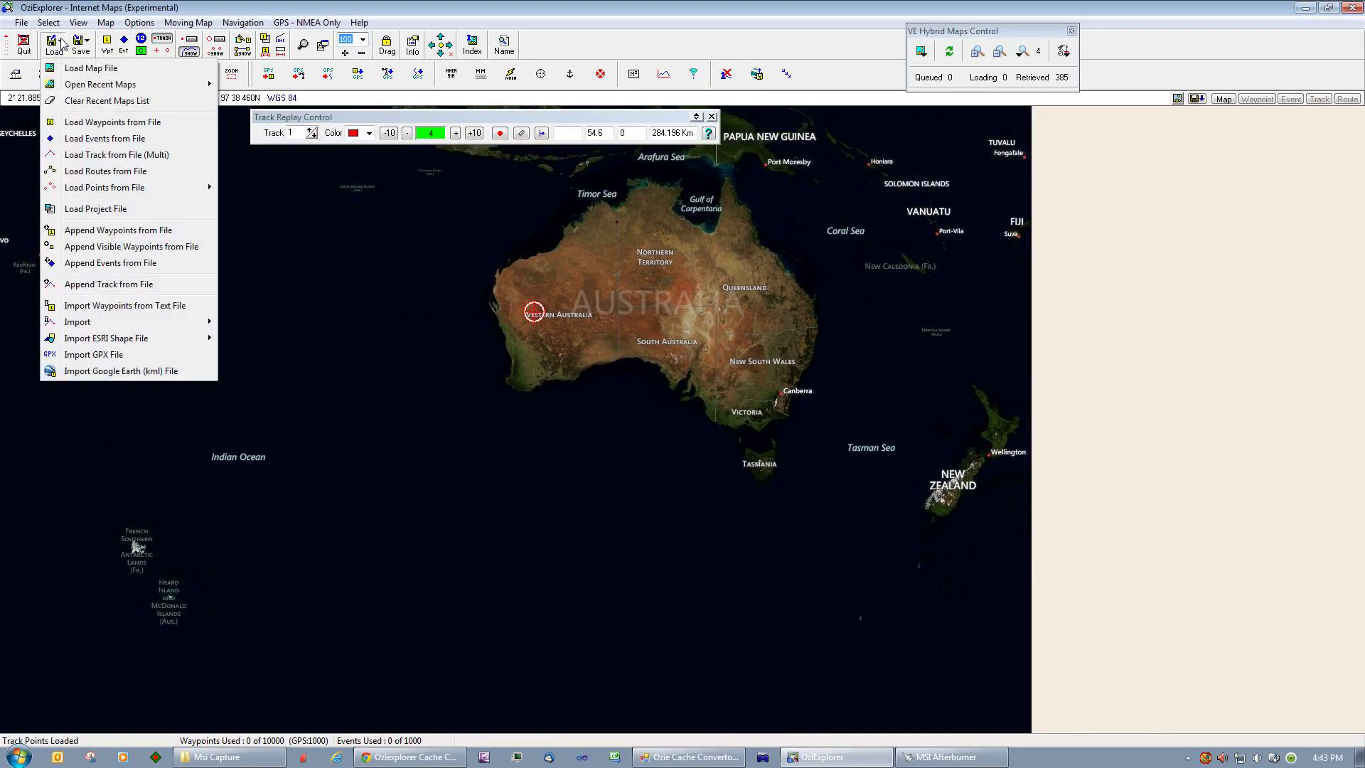
{"action": "left_click", "coordinate": [100, 155]}
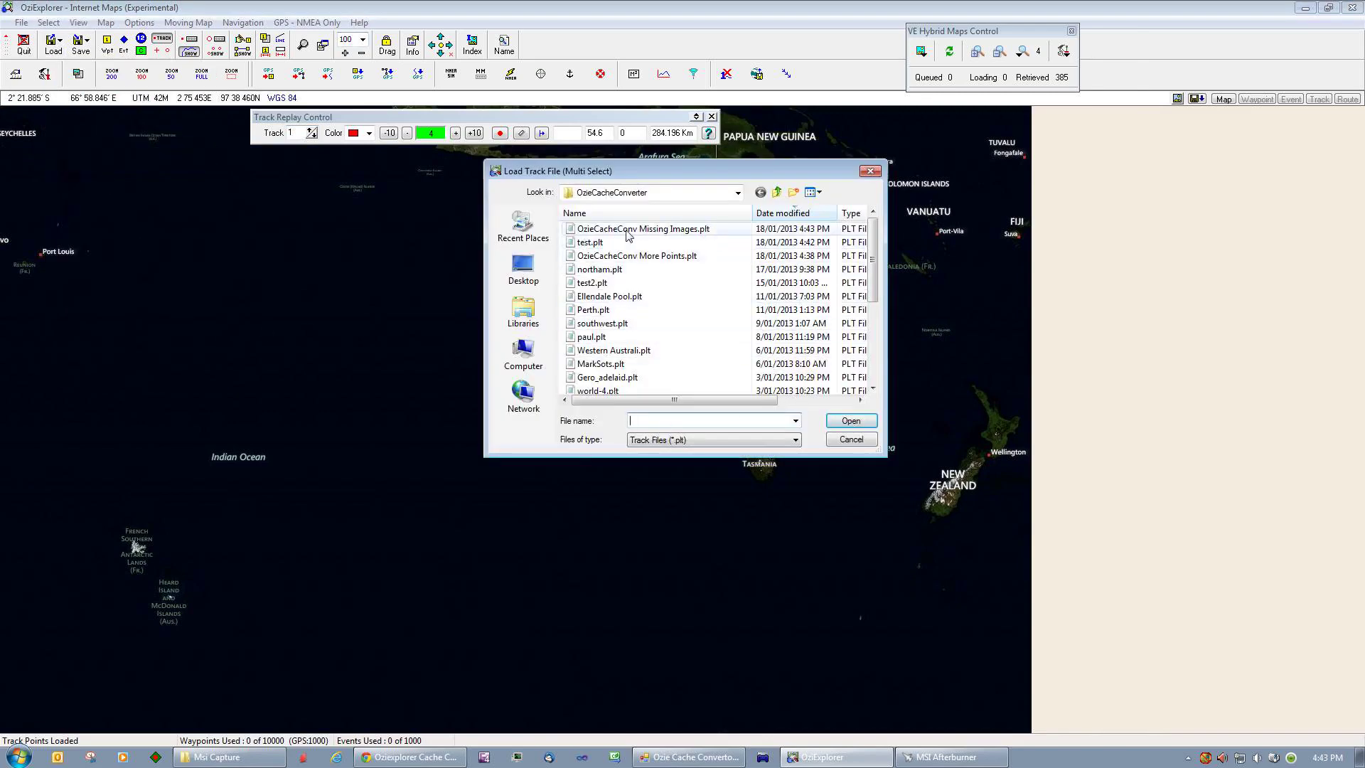
{"action": "left_click", "coordinate": [674, 234]}
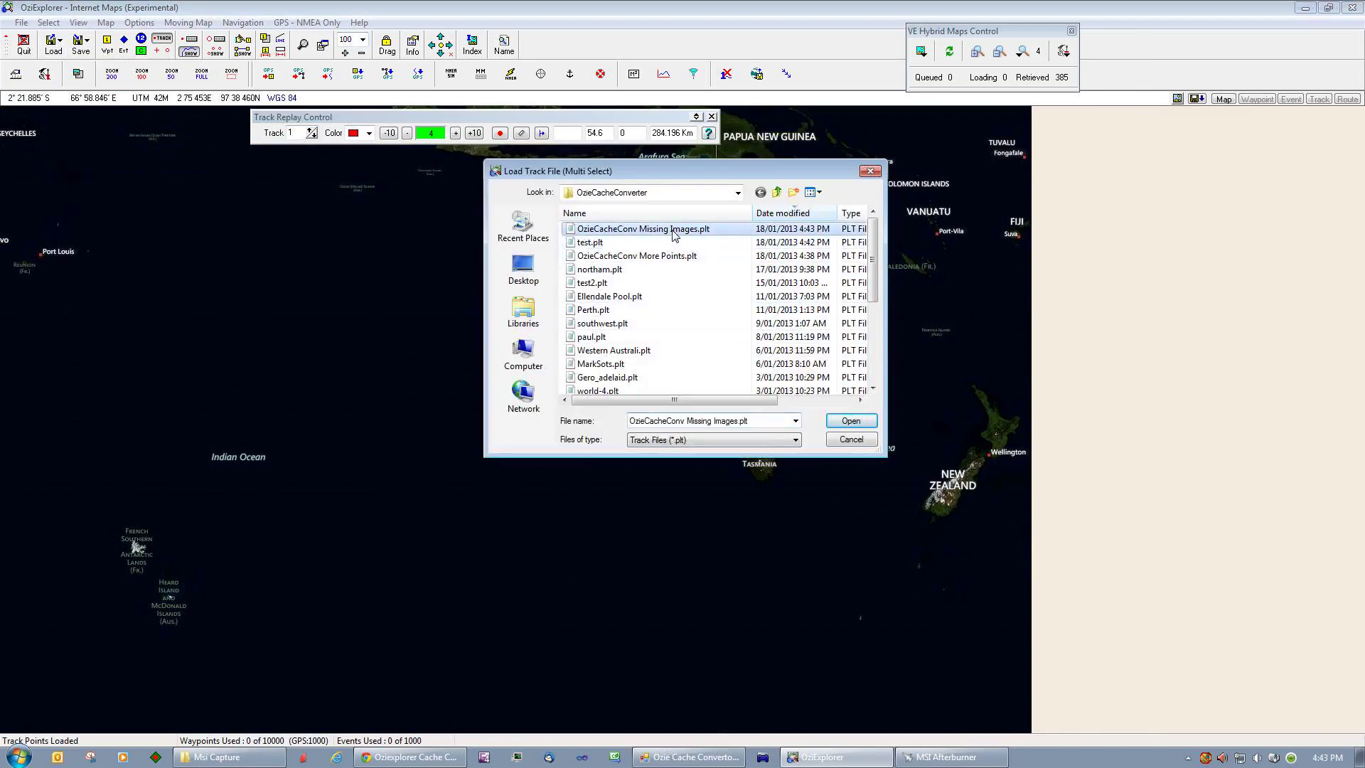
{"action": "left_click", "coordinate": [857, 420]}
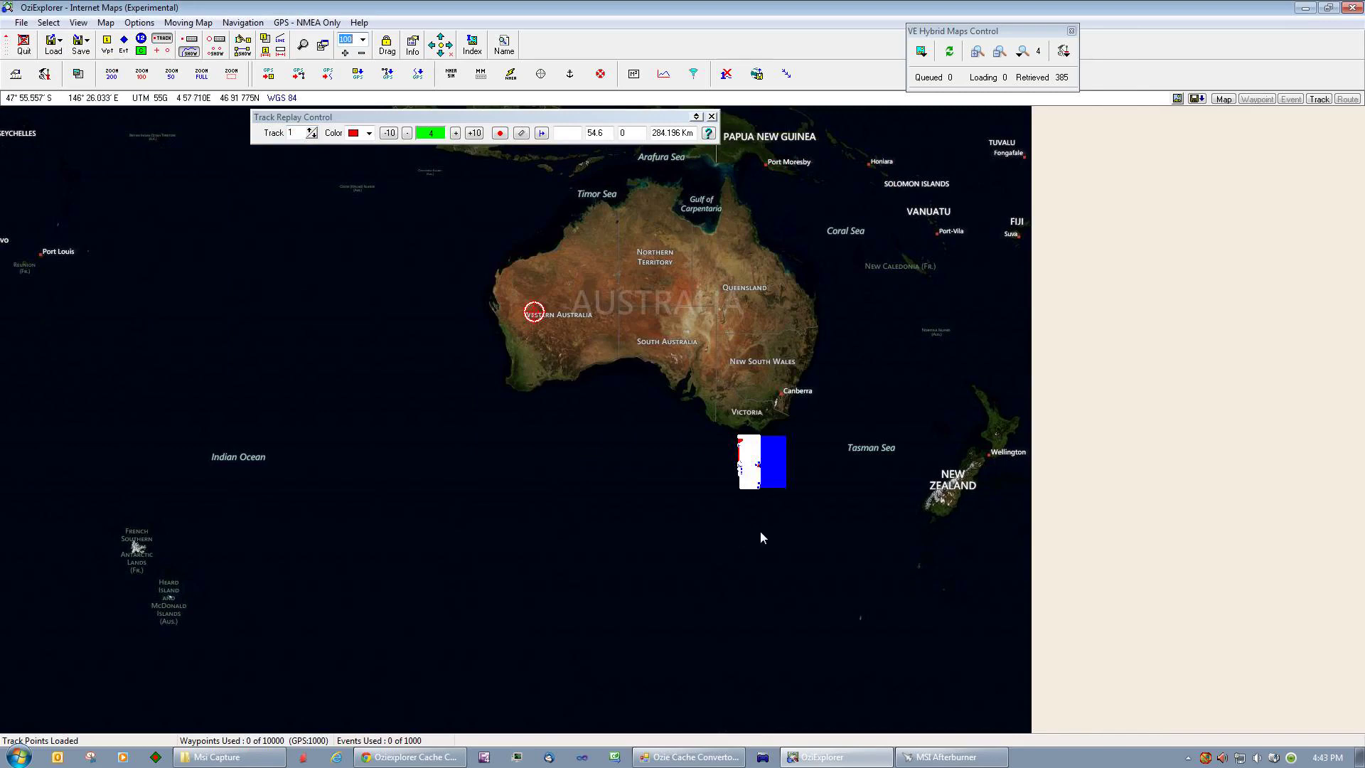
{"action": "scroll", "coordinate": [760, 498], "scroll_direction": "down", "scroll_amount": 2}
{"action": "scroll", "coordinate": [740, 401], "scroll_direction": "up", "scroll_amount": 5}
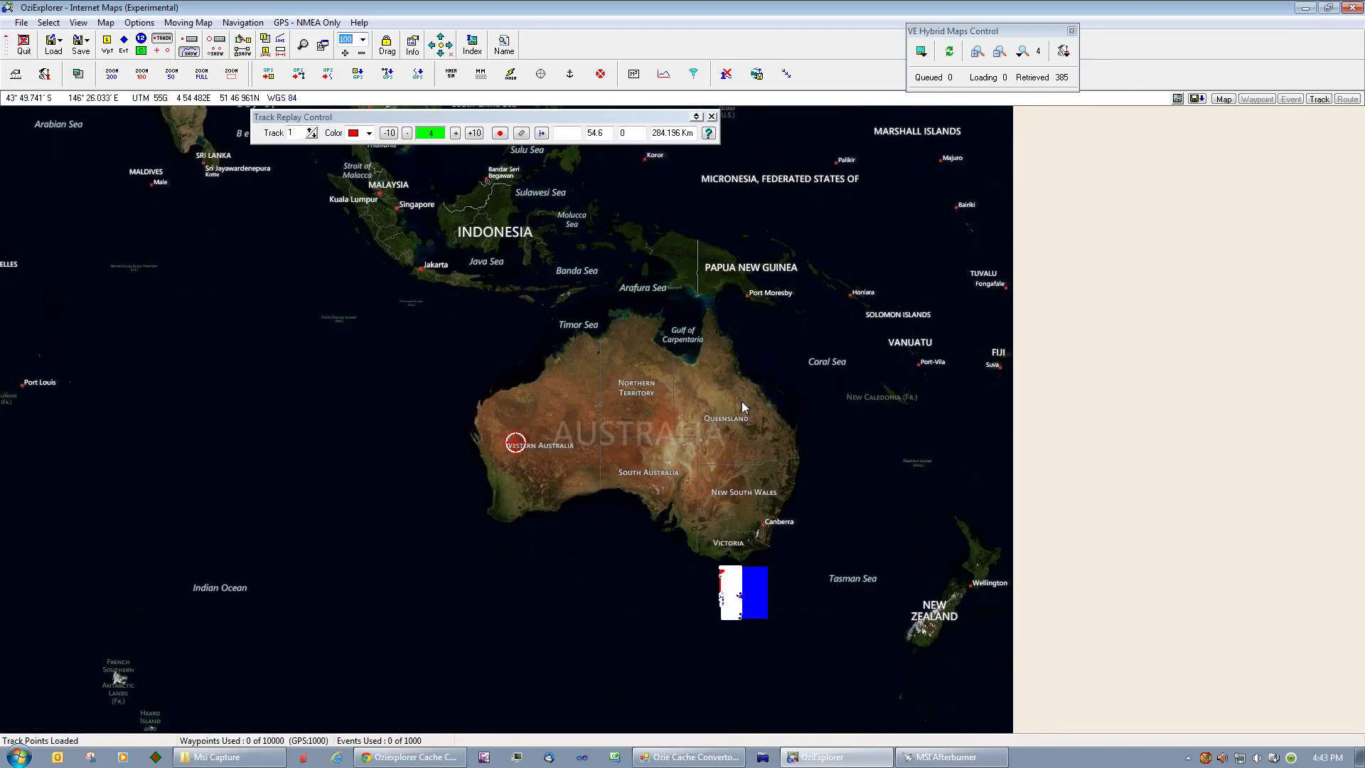
{"action": "left_click_drag", "start_coordinate": [748, 493], "coordinate": [690, 318]}
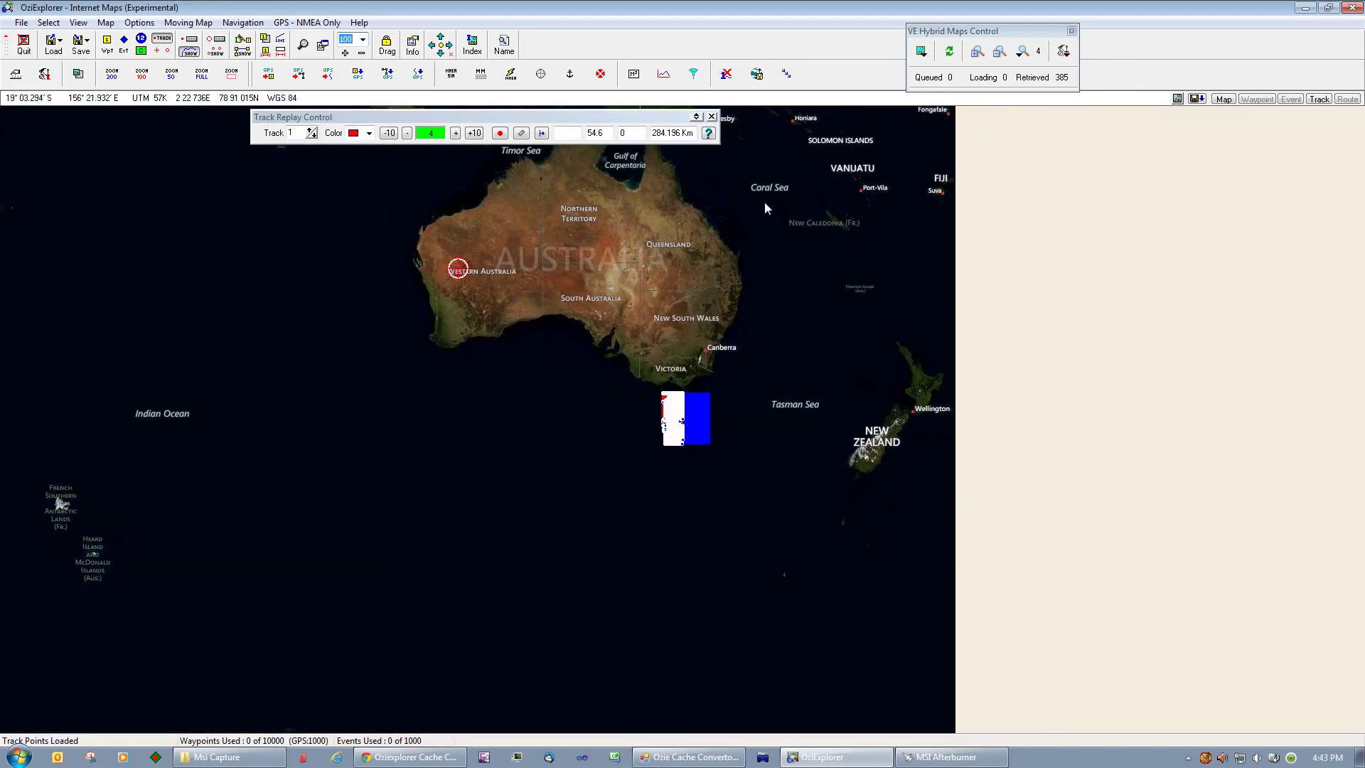
Step: Set the VE Hybrid map zoom to level 12, passing through levels 13 and 11
{"action": "left_click", "coordinate": [1021, 56]}
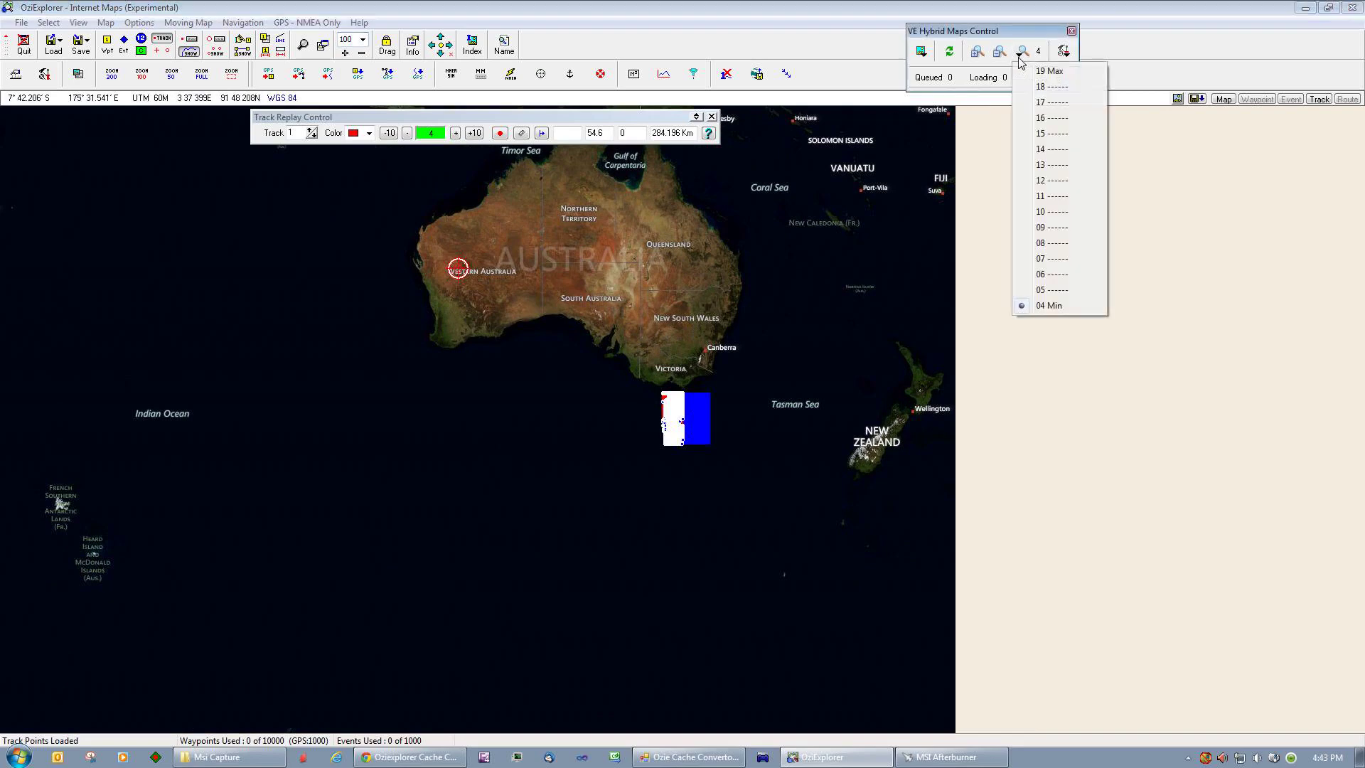
{"action": "left_click", "coordinate": [1039, 180]}
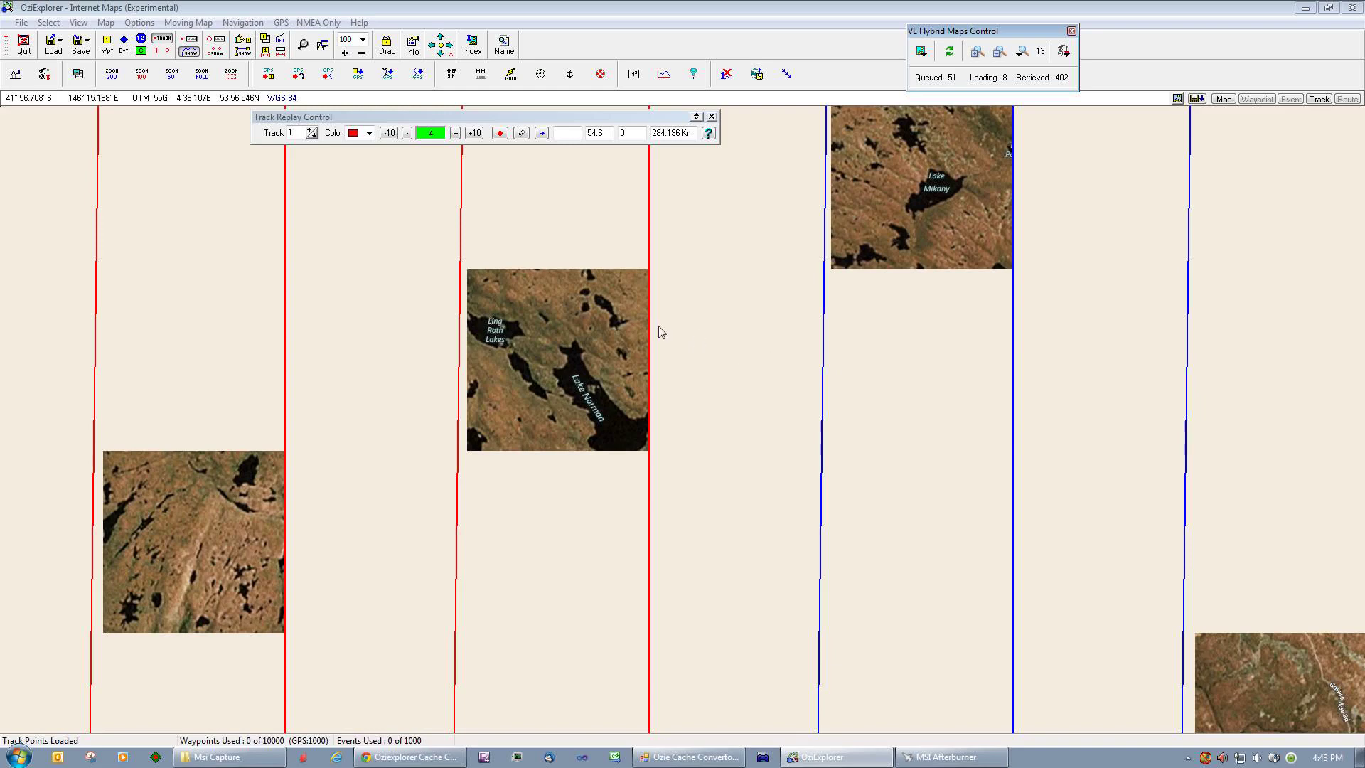
{"action": "left_click", "coordinate": [688, 757]}
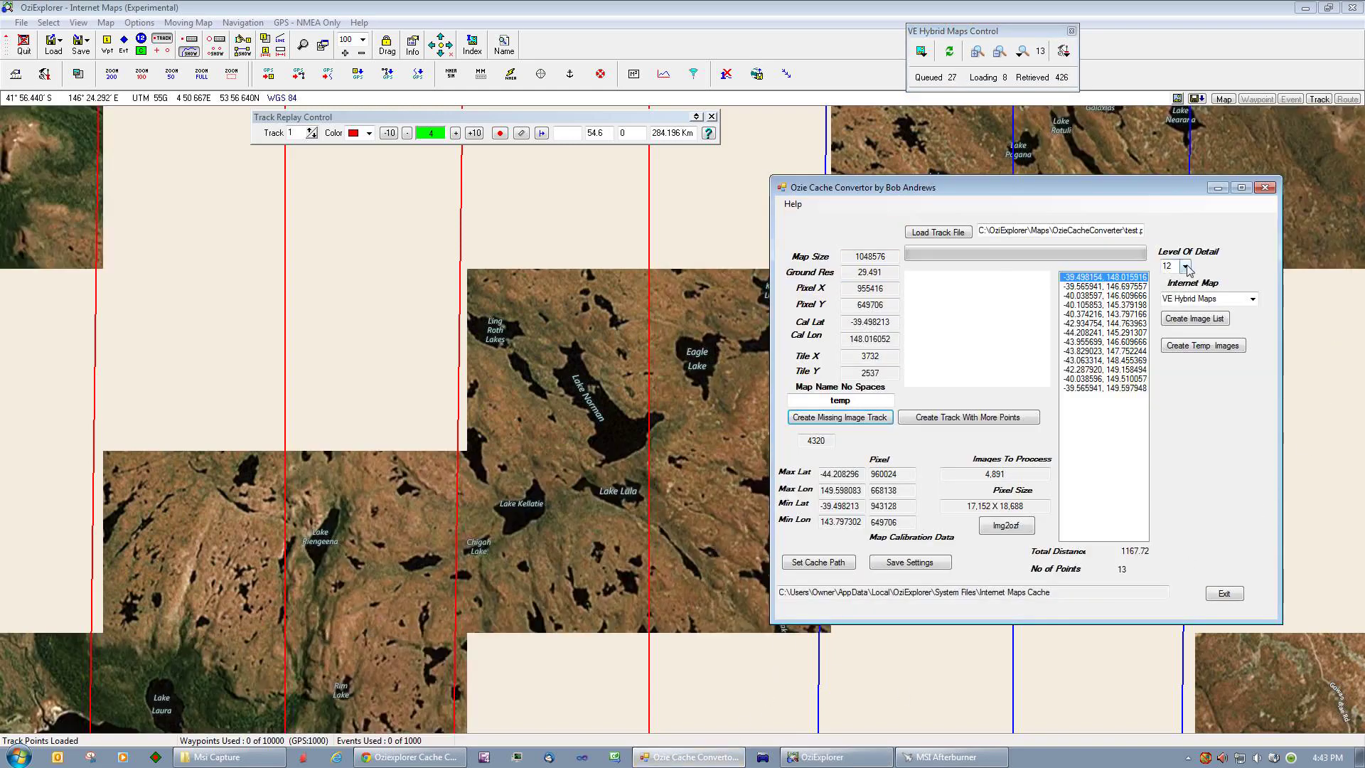
{"action": "left_click", "coordinate": [1025, 60]}
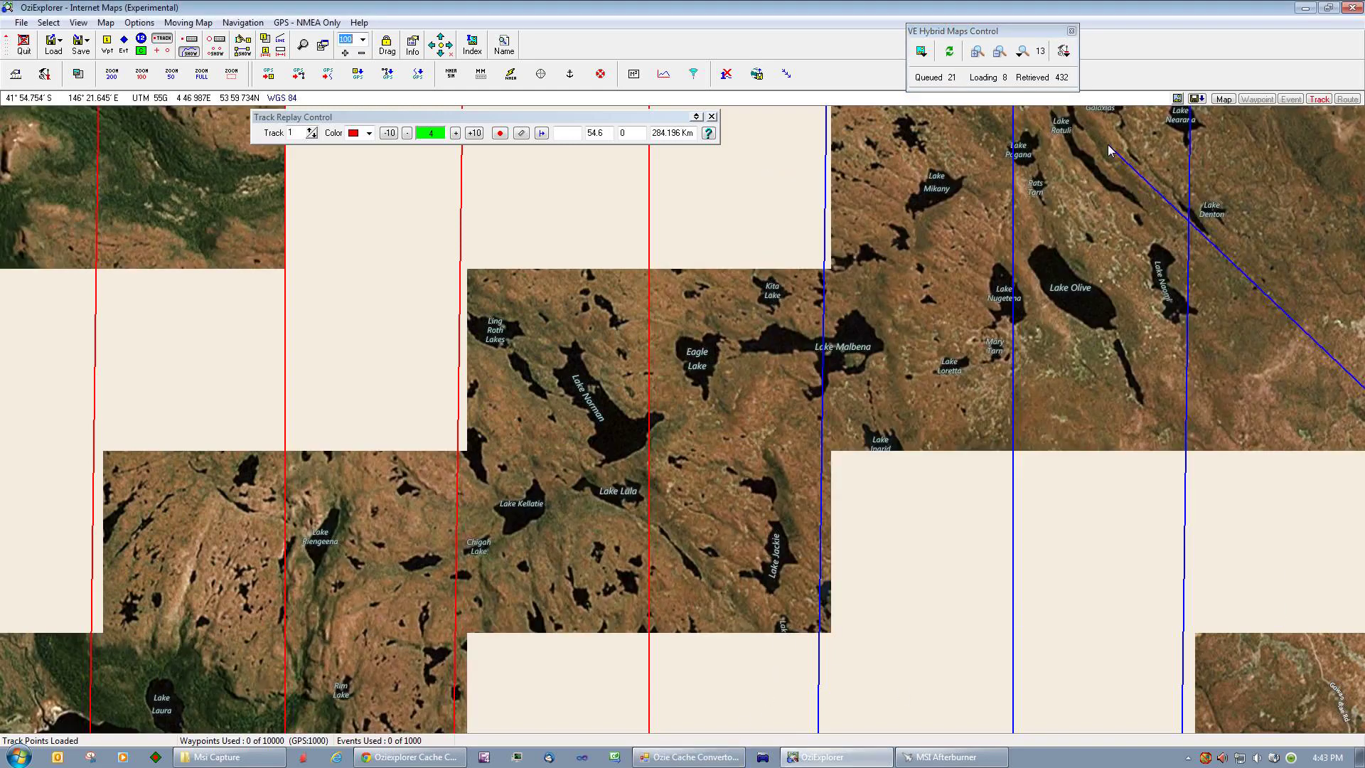
{"action": "left_click", "coordinate": [1025, 60]}
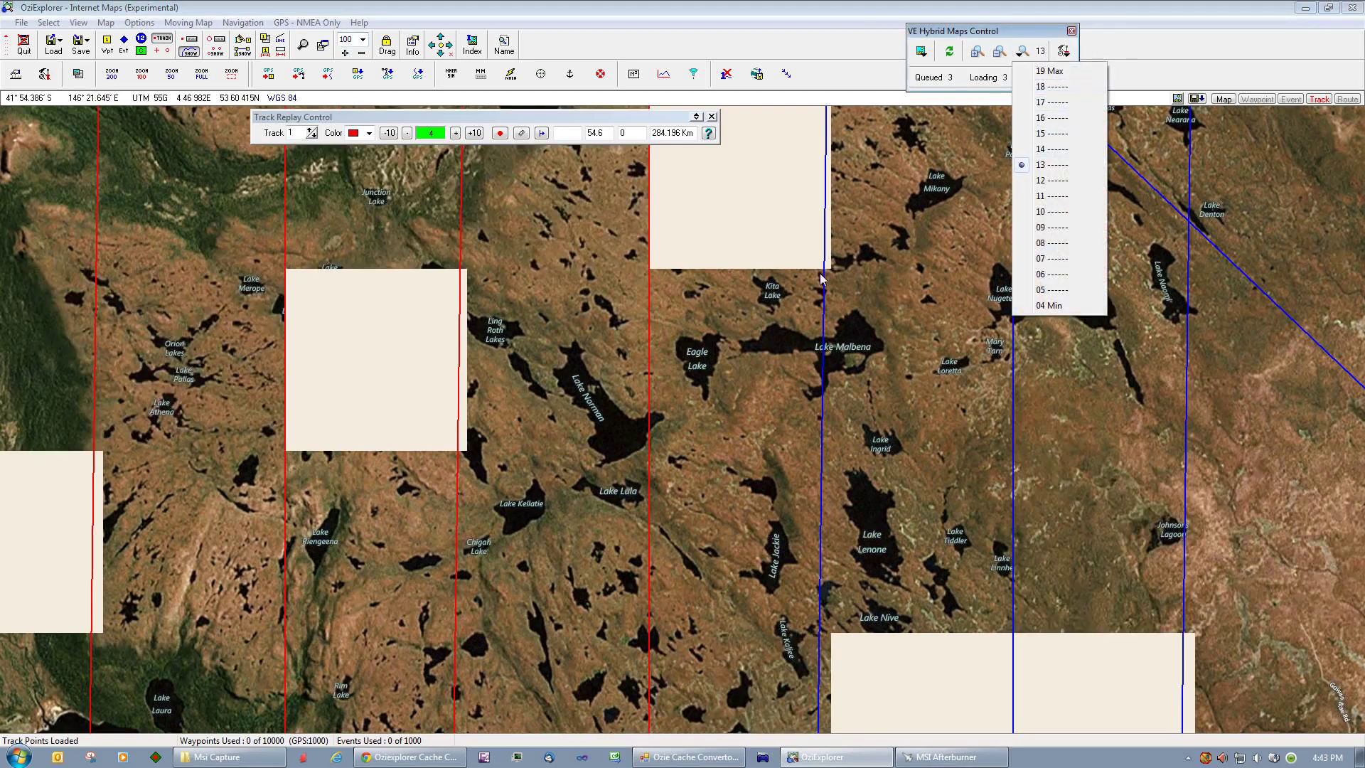
{"action": "left_click", "coordinate": [1025, 60]}
{"action": "left_click", "coordinate": [1025, 60]}
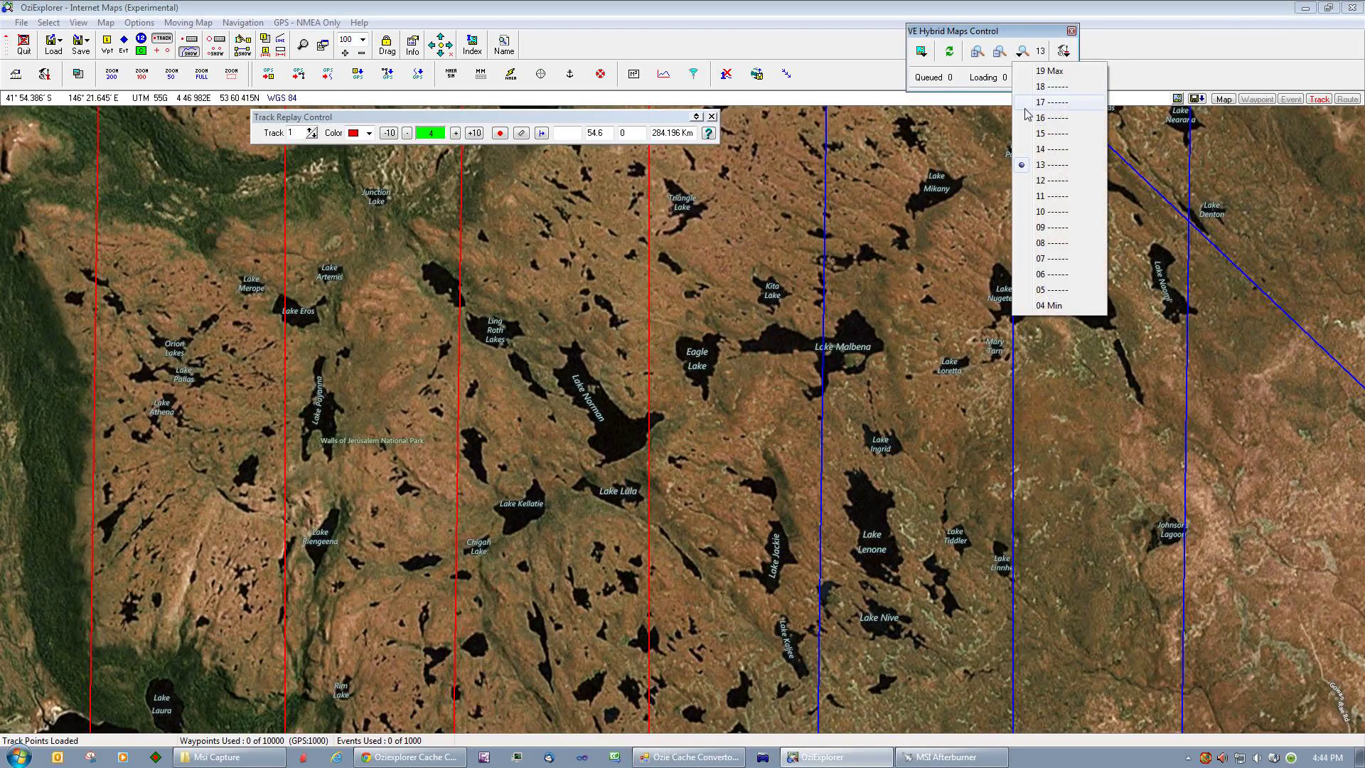
{"action": "left_click", "coordinate": [1040, 197]}
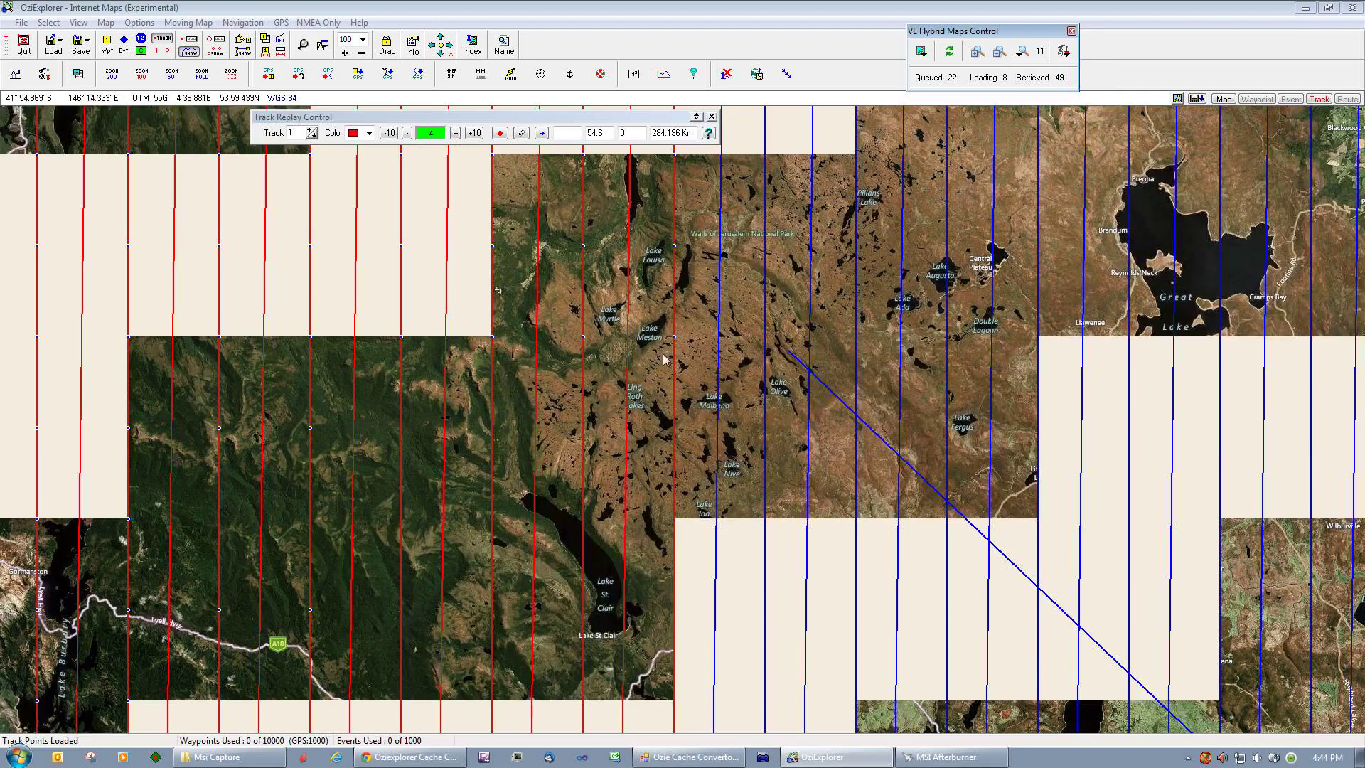
{"action": "left_click", "coordinate": [1022, 50]}
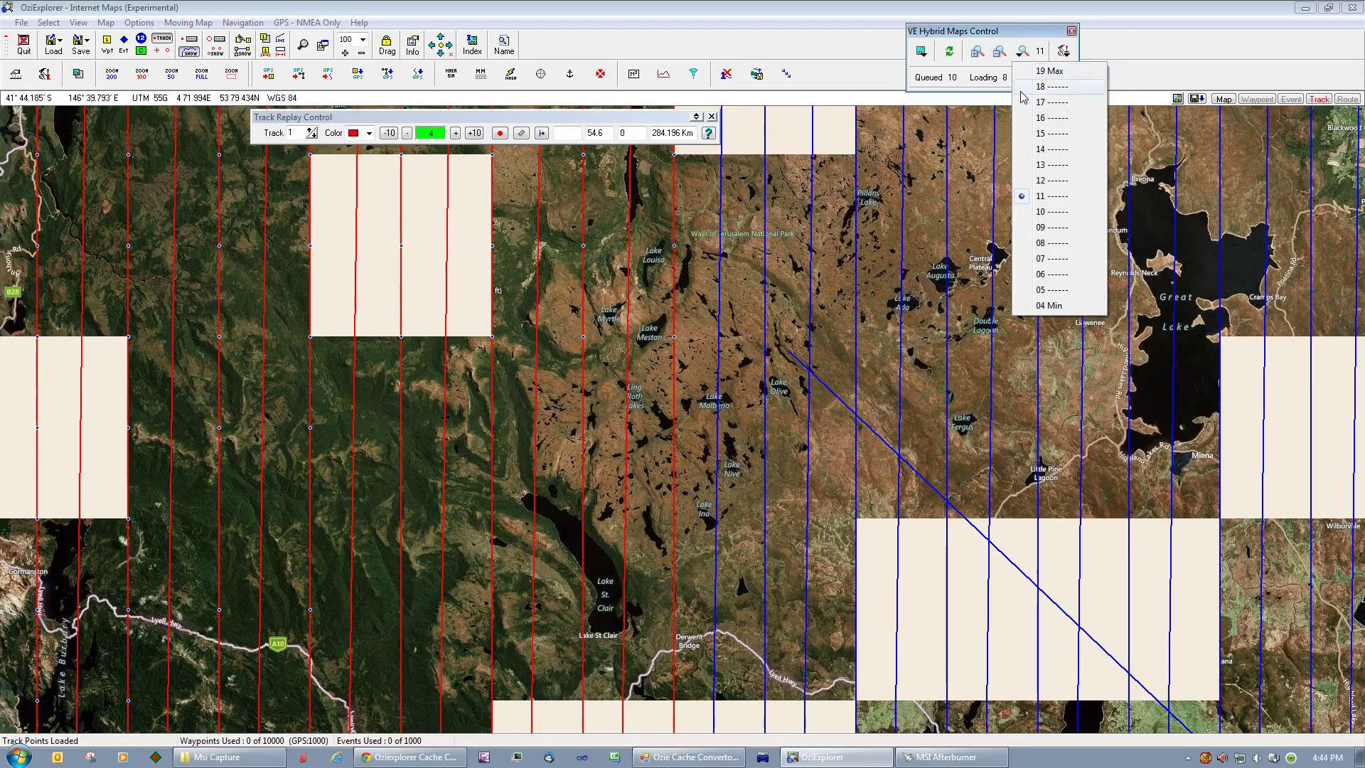
{"action": "left_click", "coordinate": [1040, 180]}
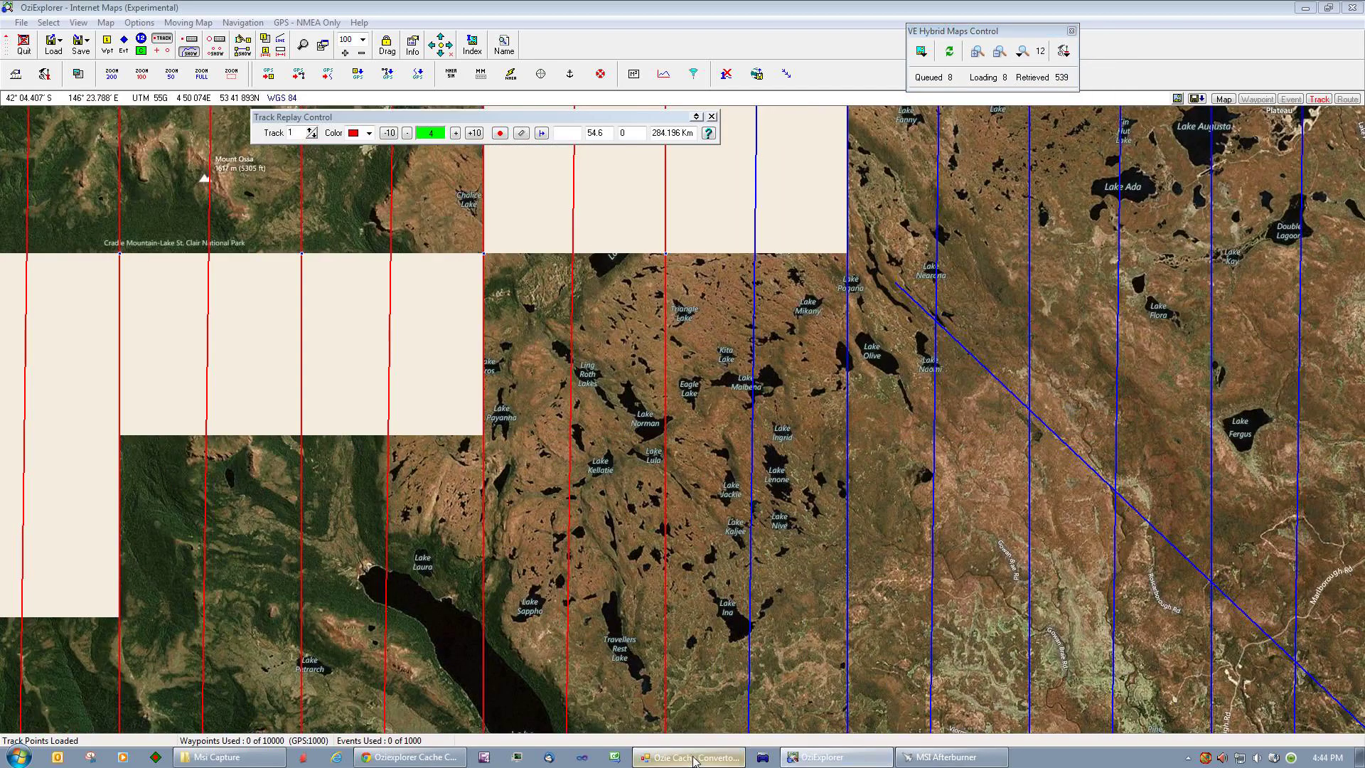
Step: Restart the track replay from the beginning
{"action": "key", "text": "alt+Tab"}
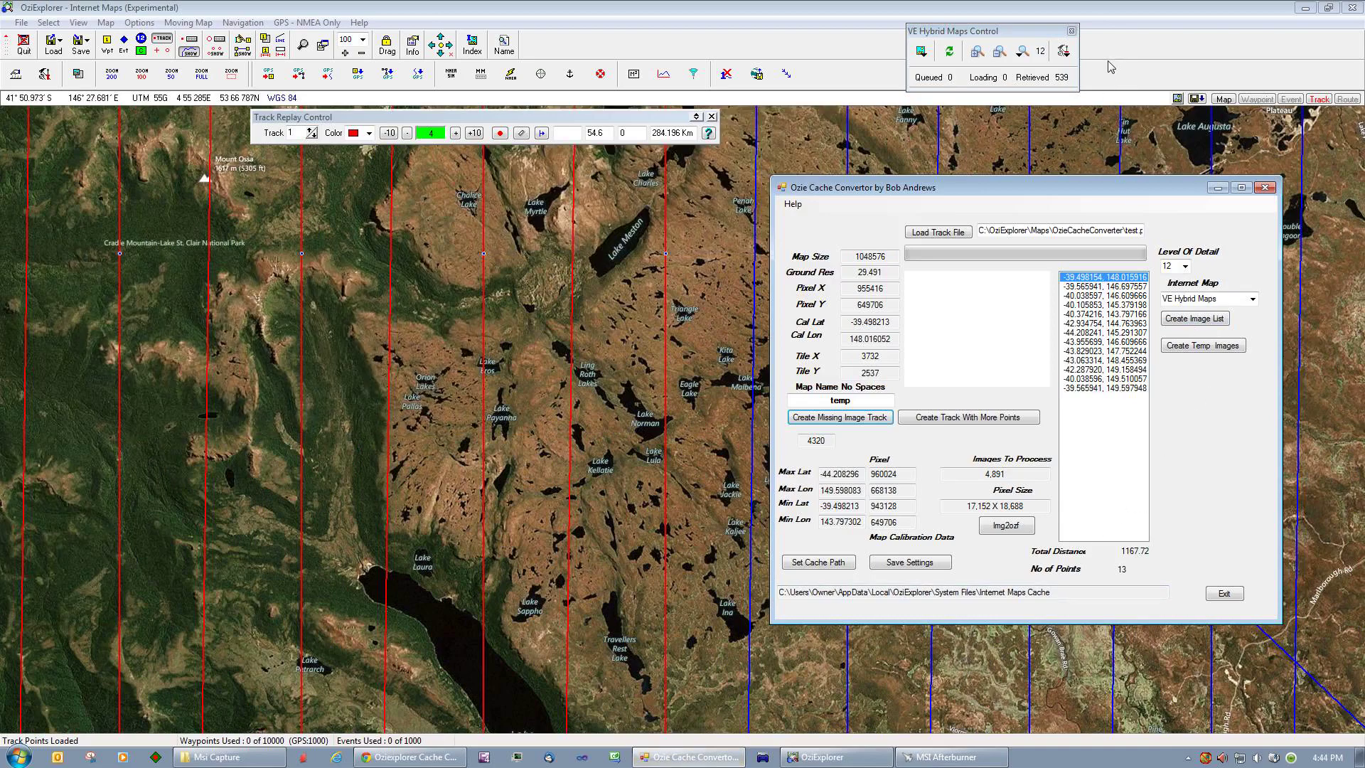
{"action": "left_click", "coordinate": [762, 291]}
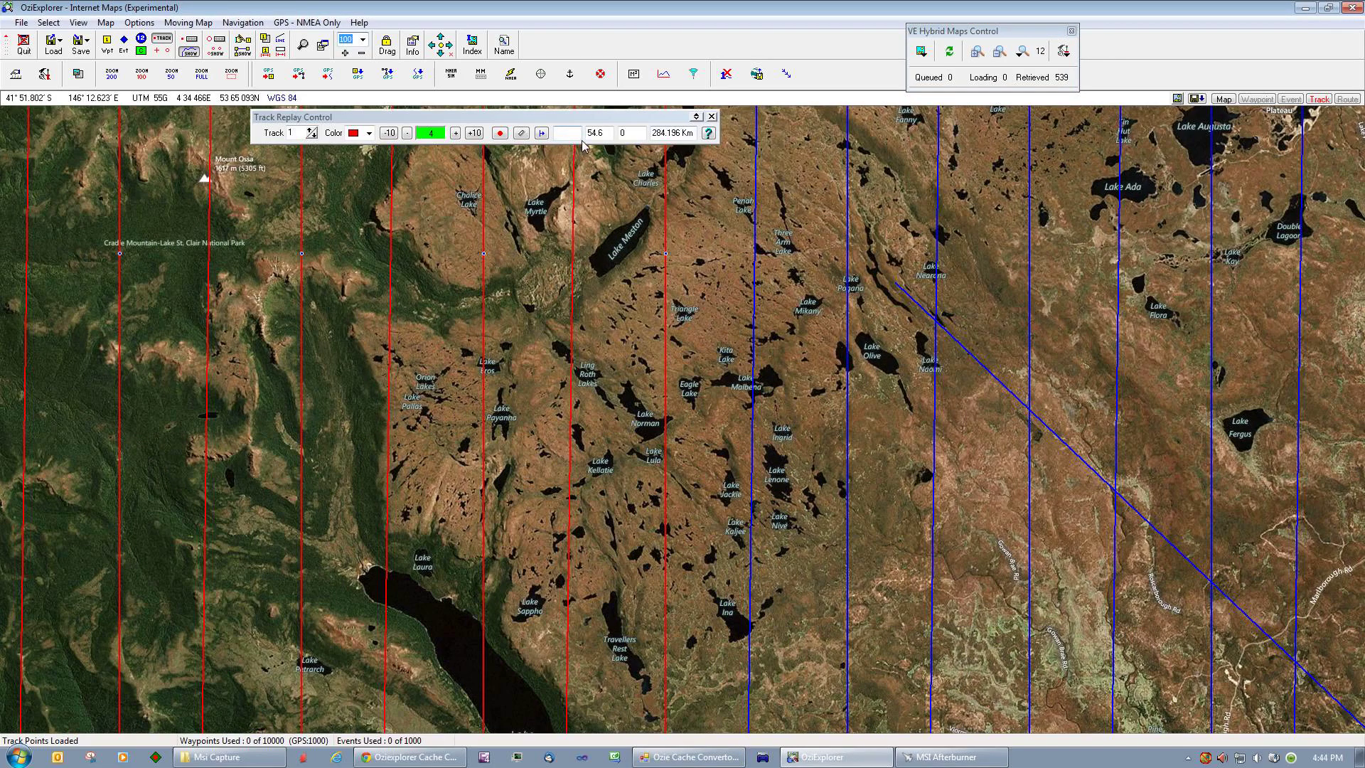
{"action": "left_click", "coordinate": [542, 135]}
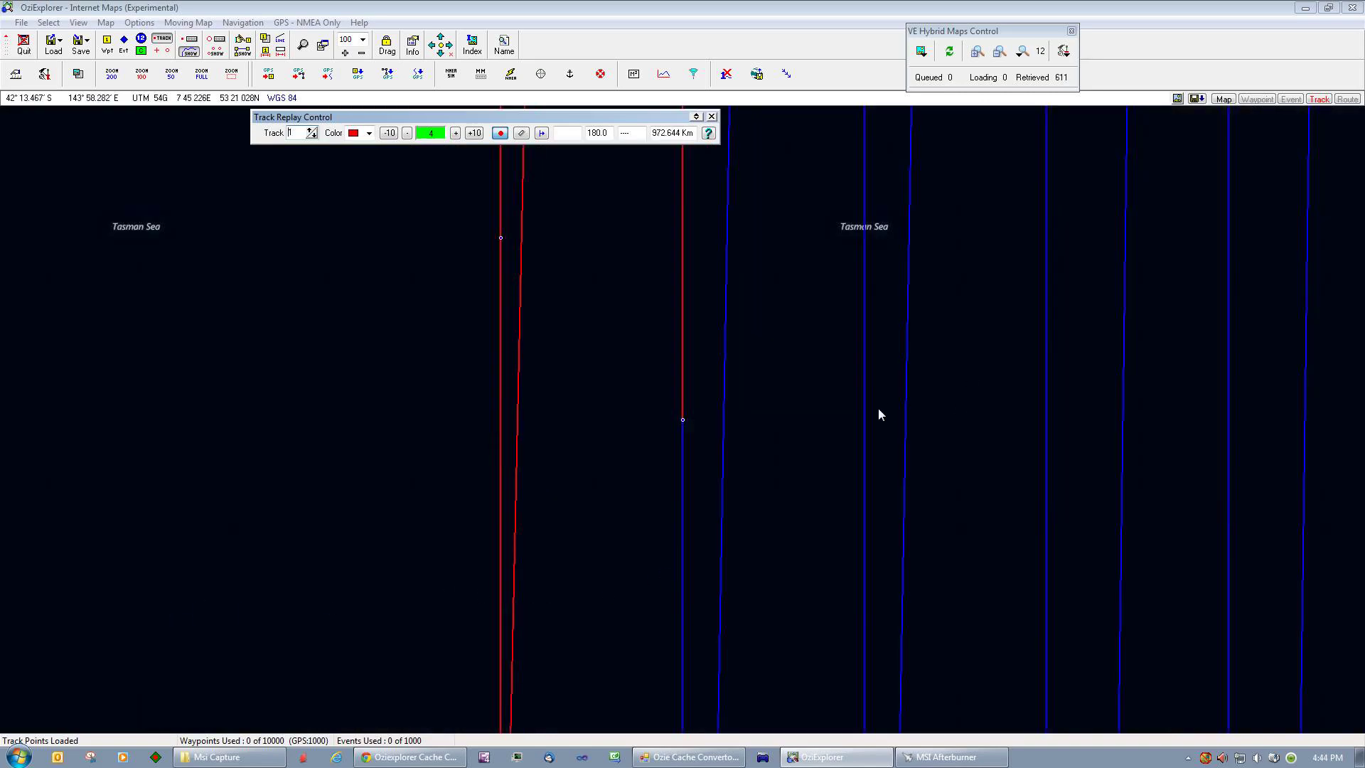
Step: Zoom the VE Hybrid map out to level 09 while the replay continues
{"action": "left_click", "coordinate": [1024, 55]}
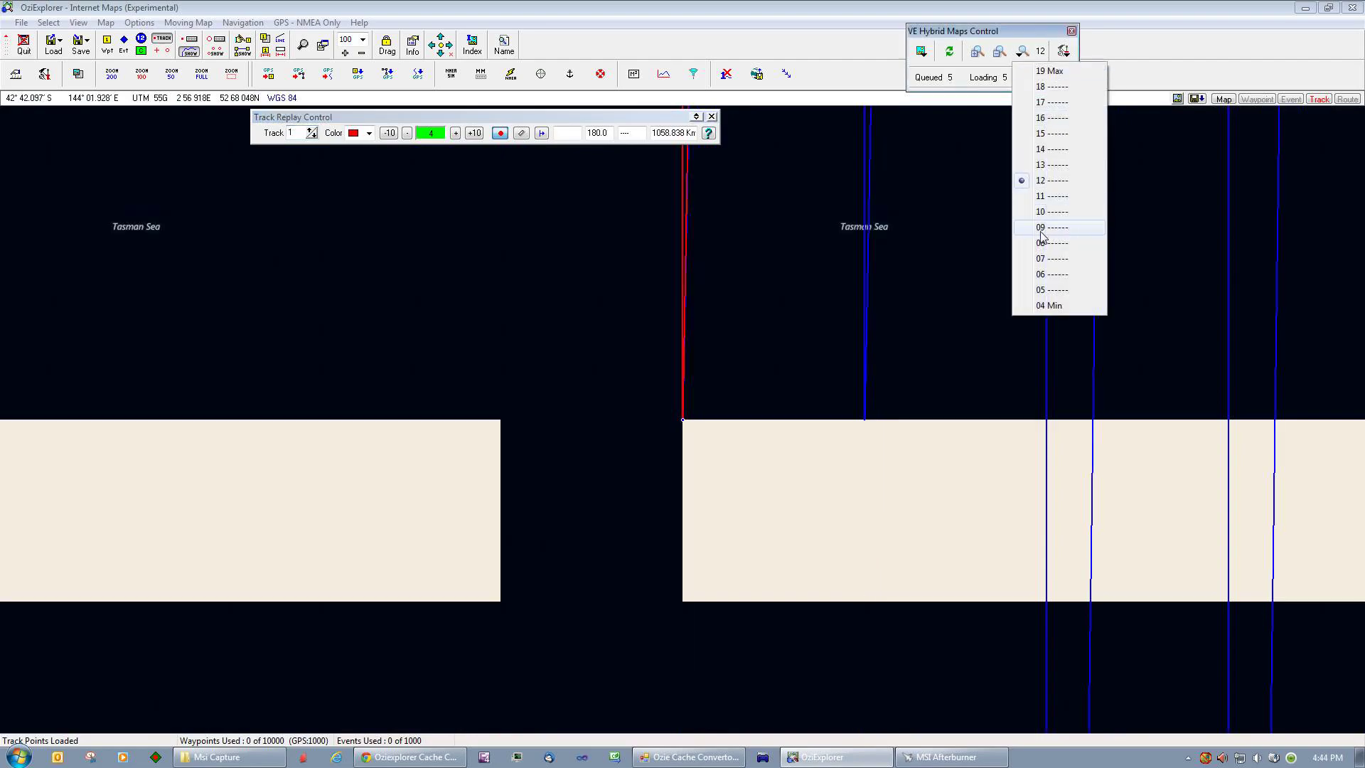
{"action": "left_click", "coordinate": [1044, 227]}
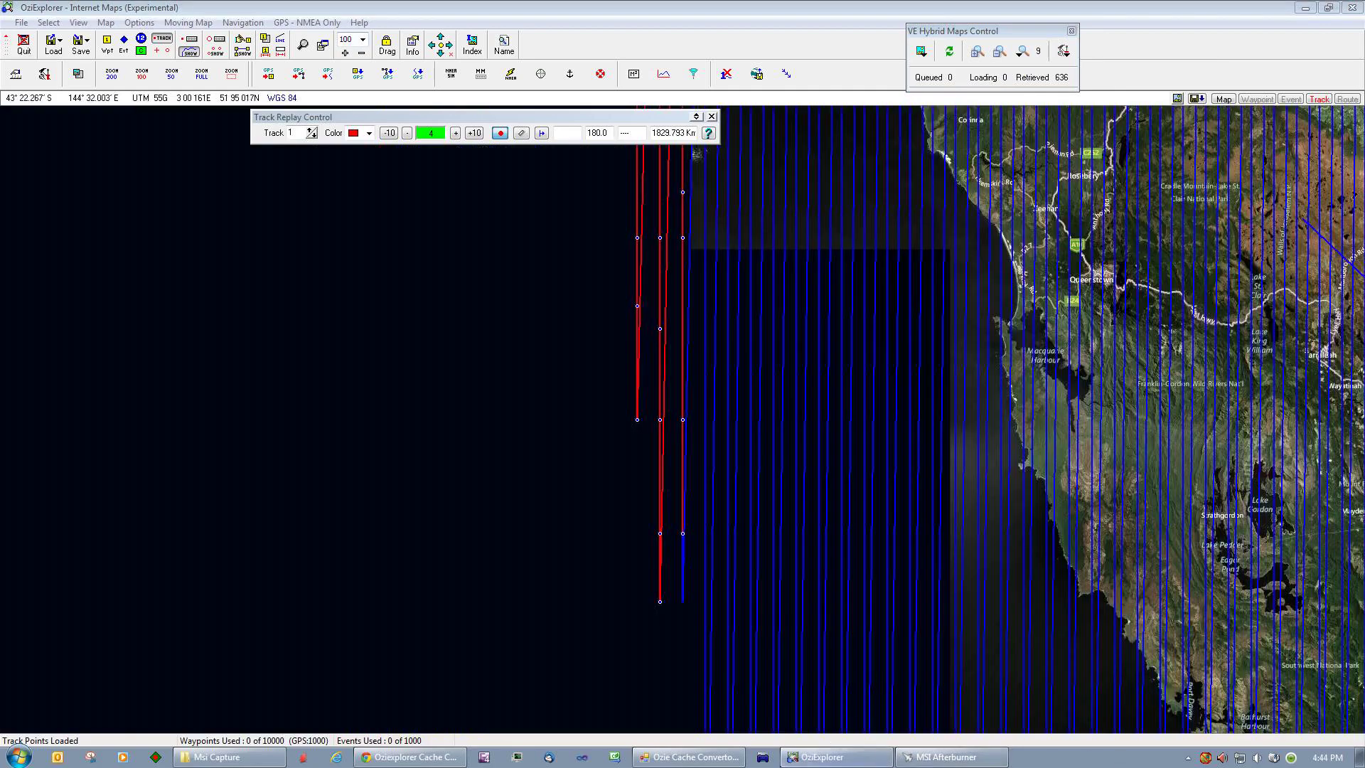
{"action": "mouse_move", "coordinate": [825, 760]}
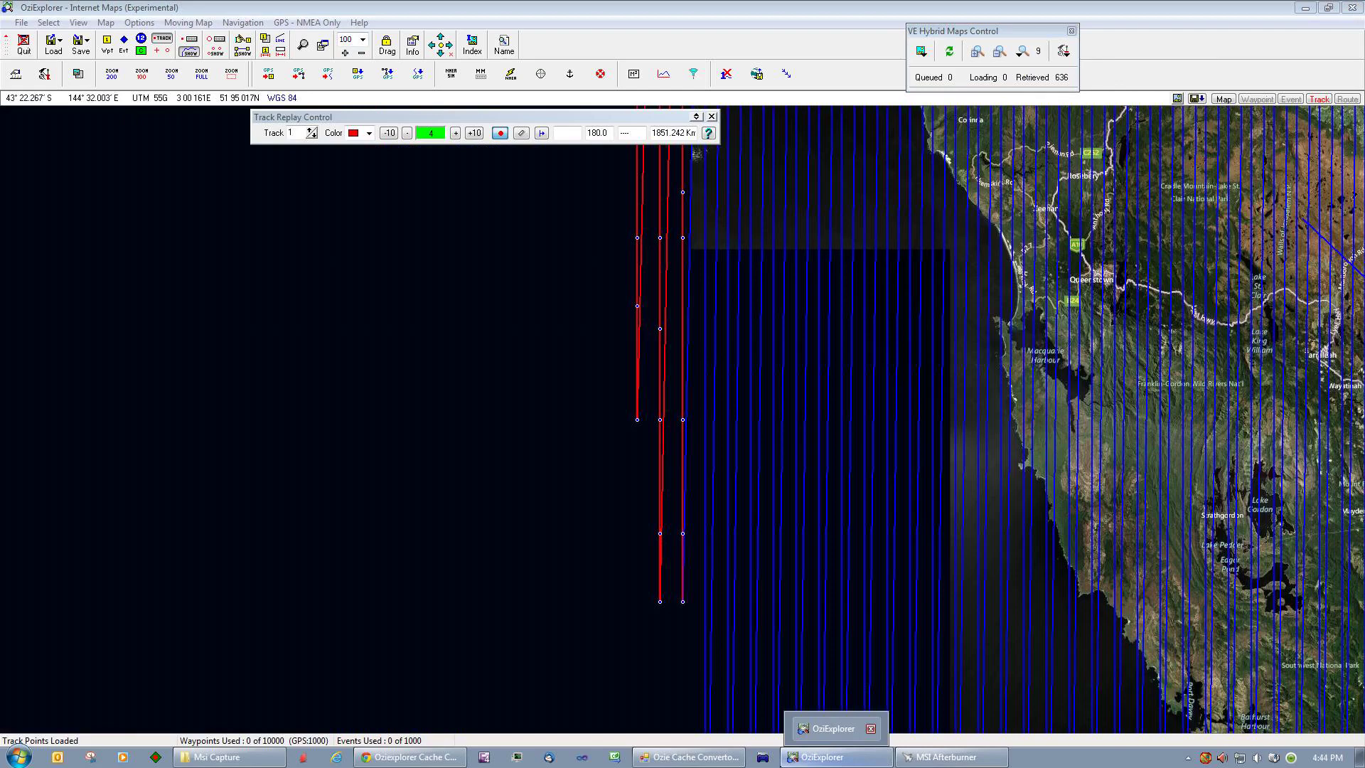